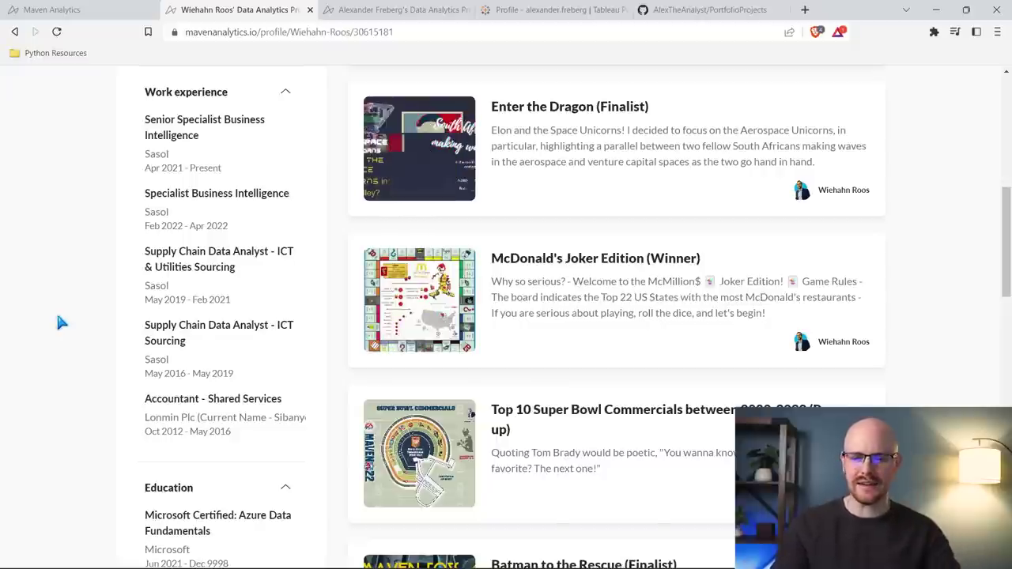
Switch to the portfolio profile that has no projects and open it for editing
{"action": "left_click", "coordinate": [403, 9]}
{"action": "scroll", "coordinate": [57, 348], "scroll_direction": "down", "scroll_amount": 4}
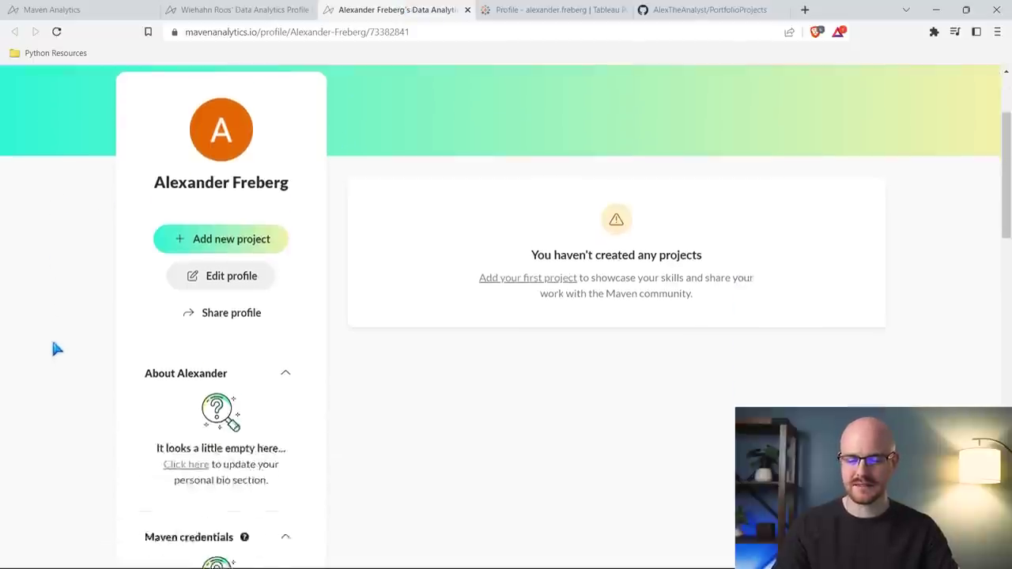
{"action": "scroll", "coordinate": [57, 349], "scroll_direction": "up", "scroll_amount": 4}
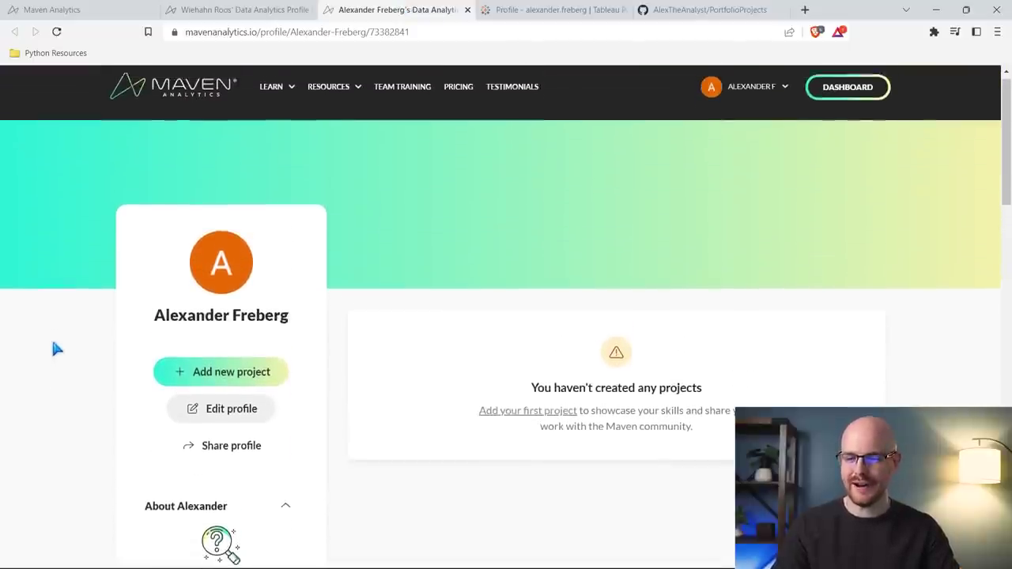
{"action": "scroll", "coordinate": [57, 349], "scroll_direction": "down", "scroll_amount": 1}
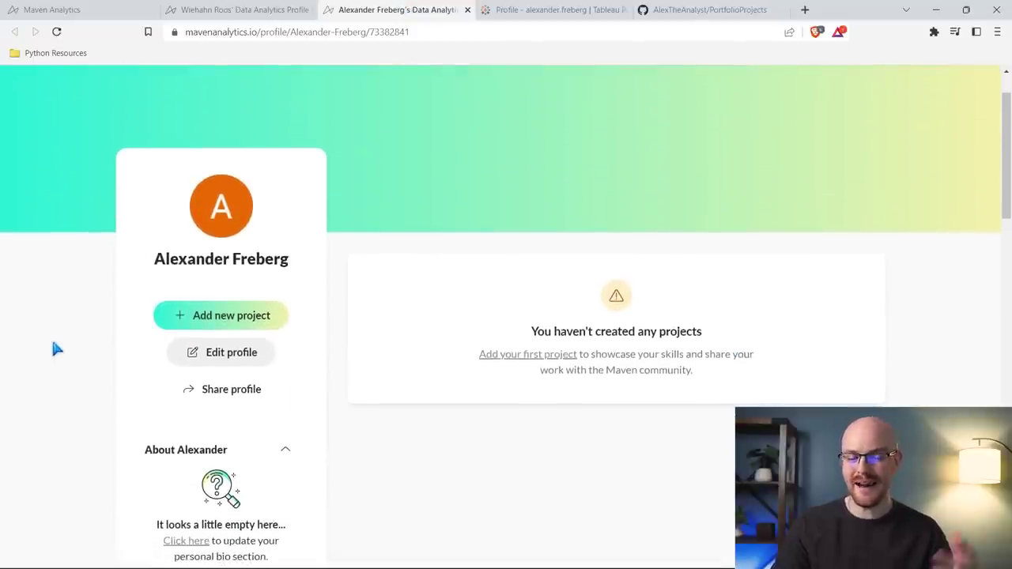
{"action": "scroll", "coordinate": [57, 349], "scroll_direction": "down", "scroll_amount": 1}
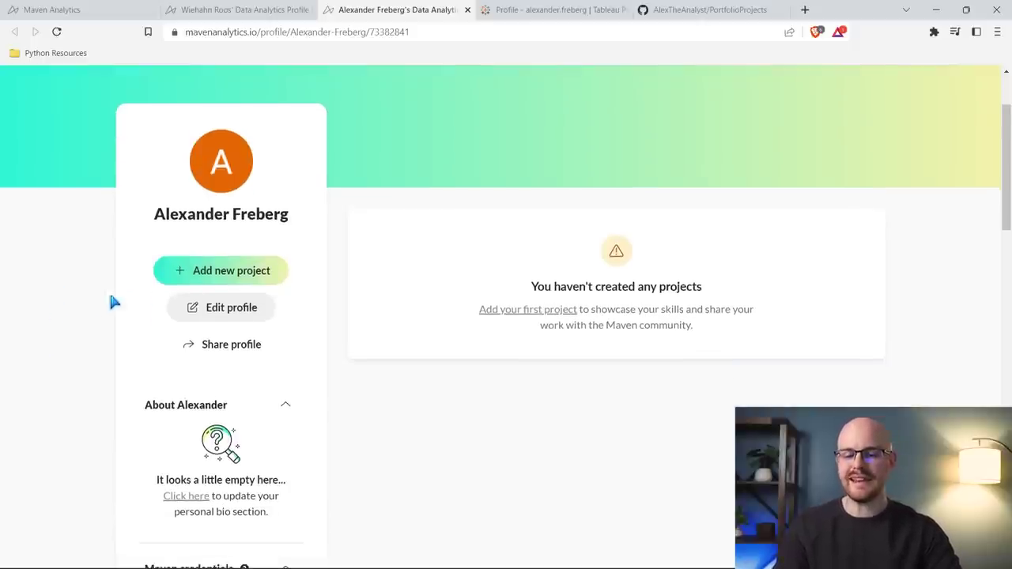
{"action": "left_click", "coordinate": [220, 311]}
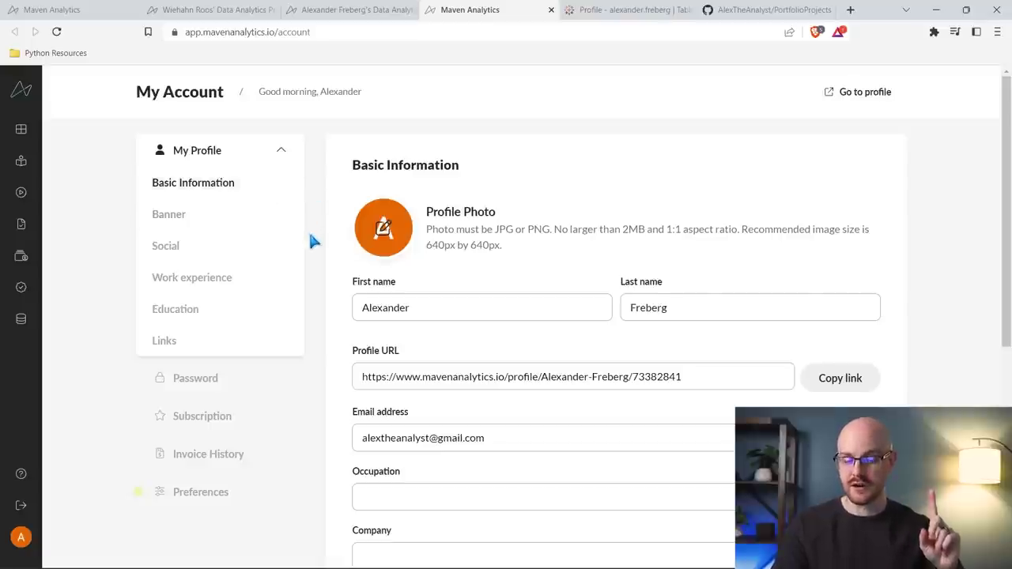
Try out the full-time role availability setting in the account preferences and review the profile display options
{"action": "left_click", "coordinate": [239, 501]}
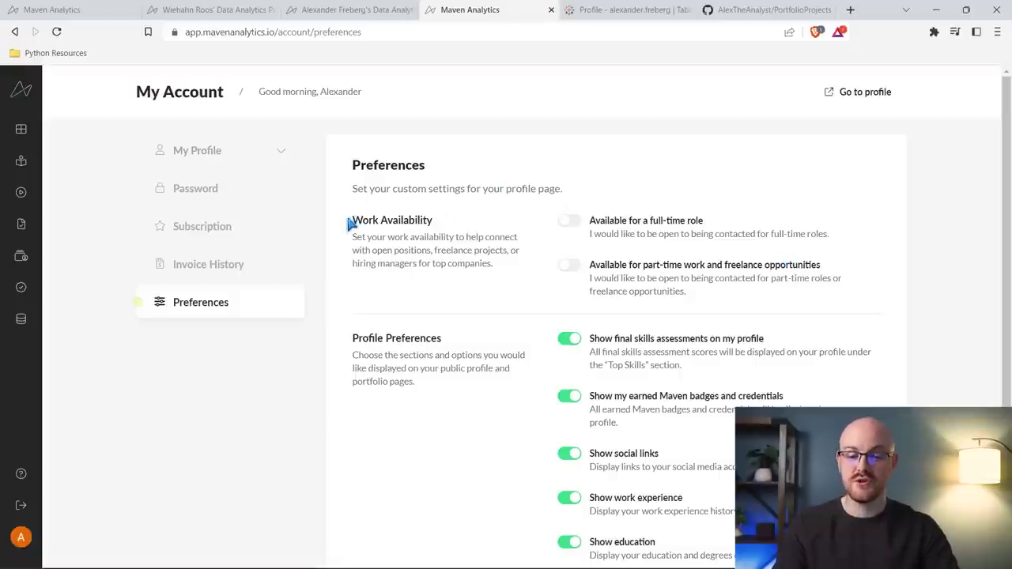
{"action": "left_click_drag", "start_coordinate": [354, 224], "coordinate": [433, 220]}
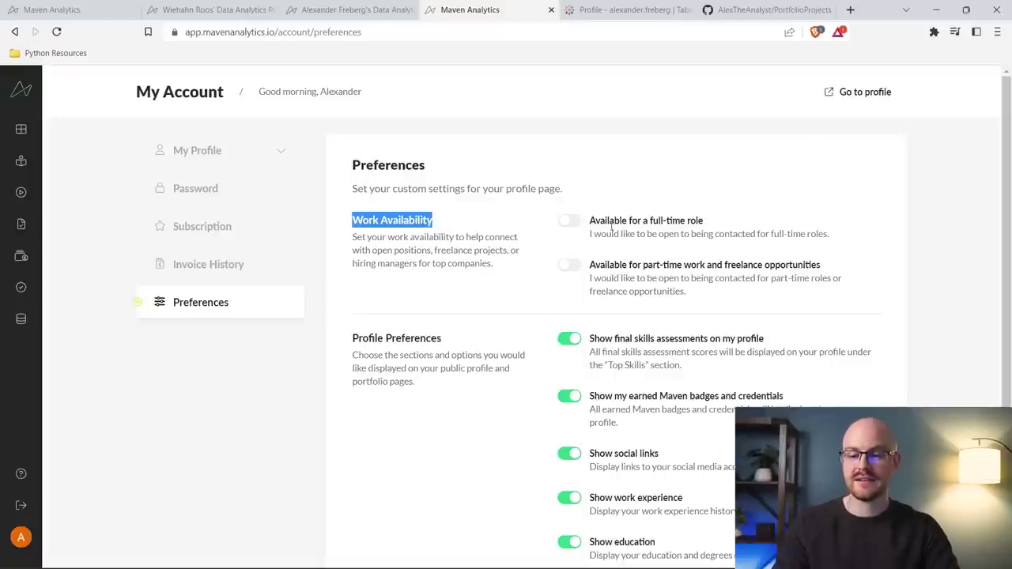
{"action": "left_click", "coordinate": [564, 225]}
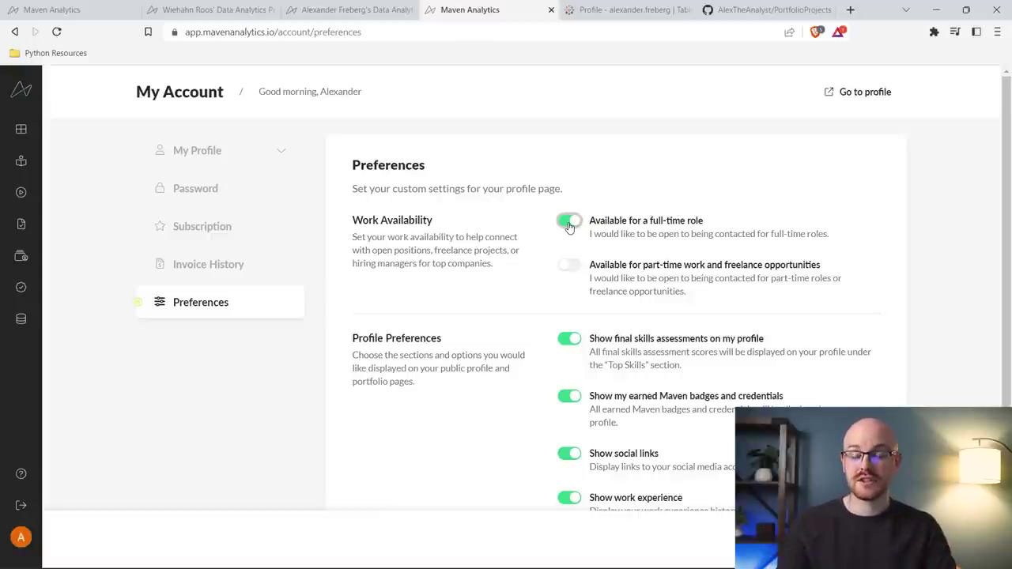
{"action": "scroll", "coordinate": [565, 266], "scroll_direction": "down", "scroll_amount": 3}
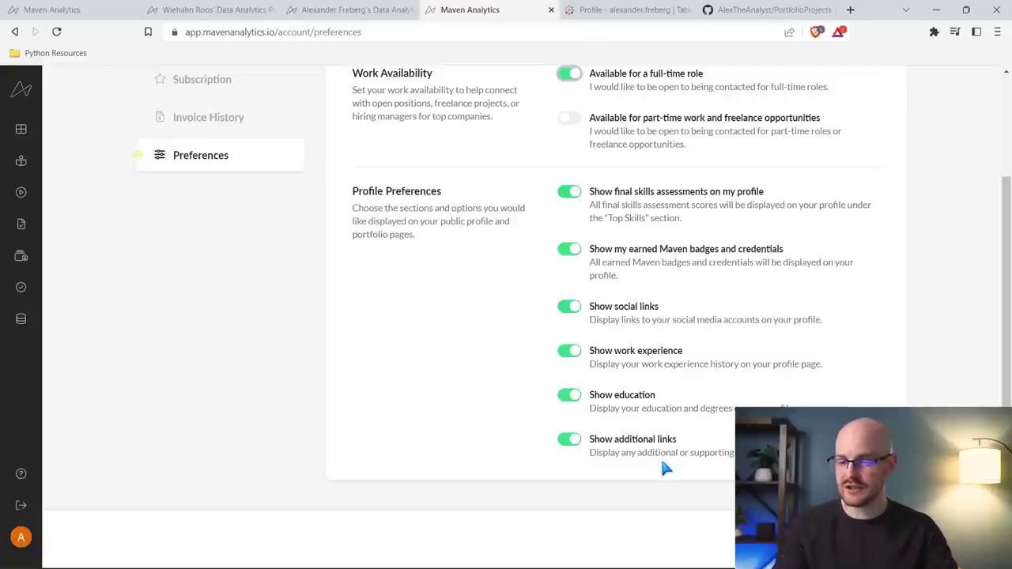
{"action": "scroll", "coordinate": [569, 241], "scroll_direction": "up", "scroll_amount": 2}
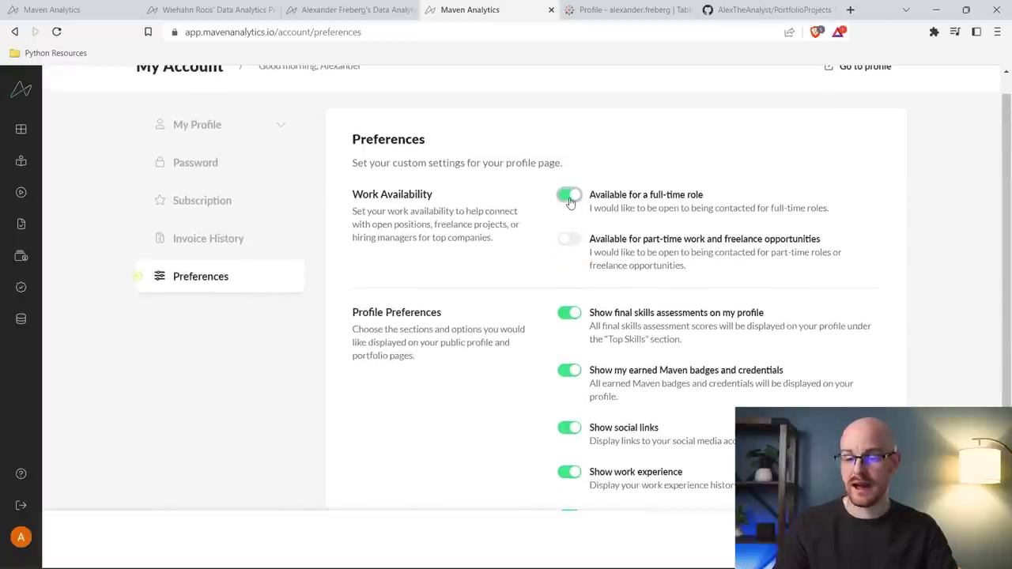
{"action": "left_click", "coordinate": [570, 196]}
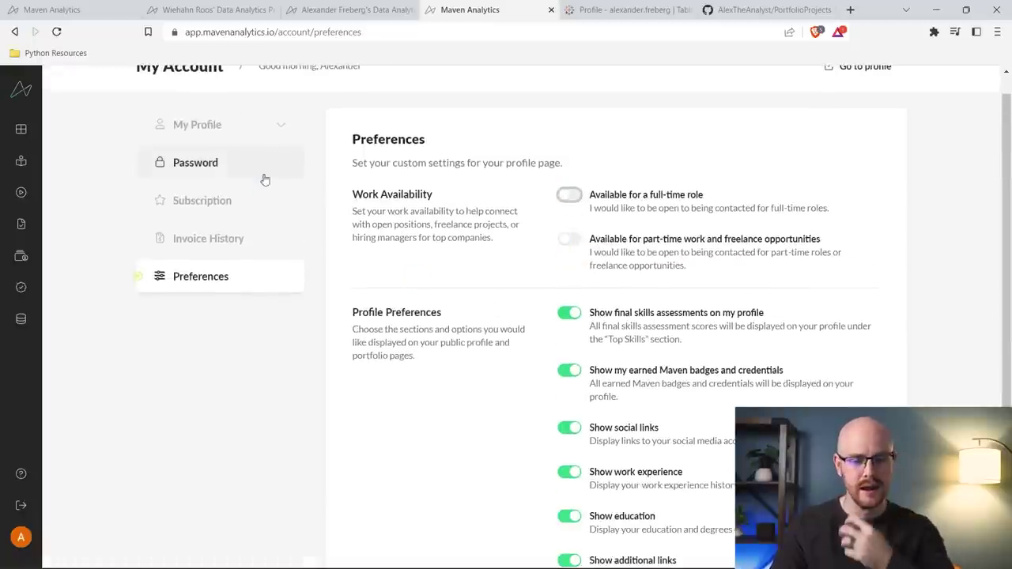
Set the profile's featured banner to the preset snowy mountain image
{"action": "left_click", "coordinate": [237, 127]}
{"action": "left_click", "coordinate": [233, 156]}
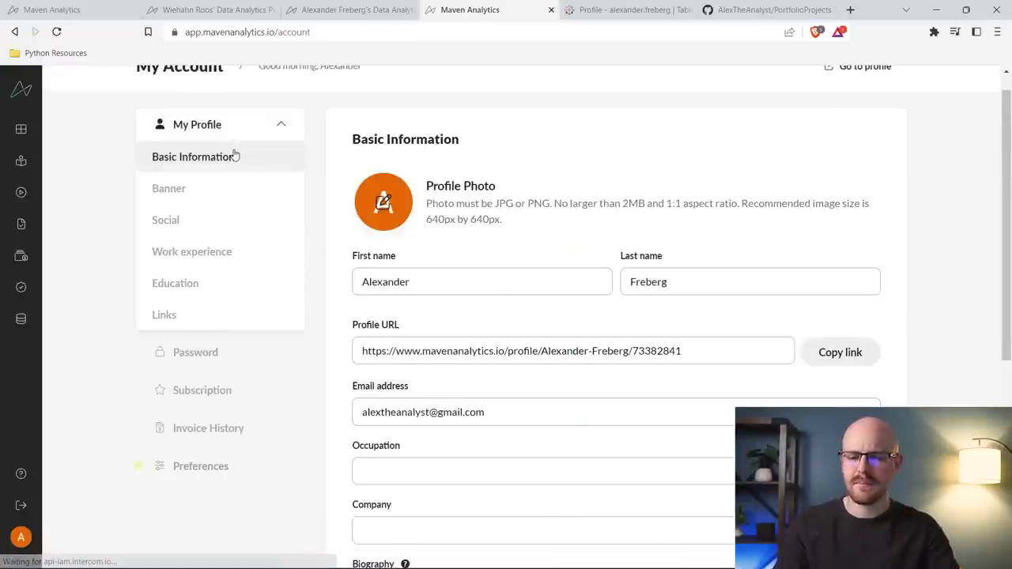
{"action": "scroll", "coordinate": [320, 225], "scroll_direction": "down", "scroll_amount": 1}
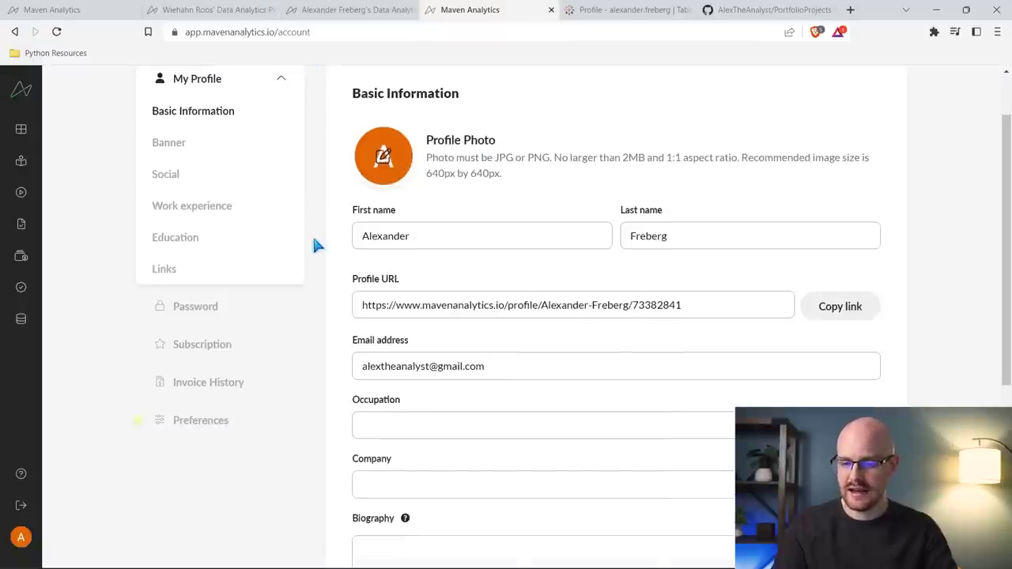
{"action": "scroll", "coordinate": [318, 244], "scroll_direction": "down", "scroll_amount": 3}
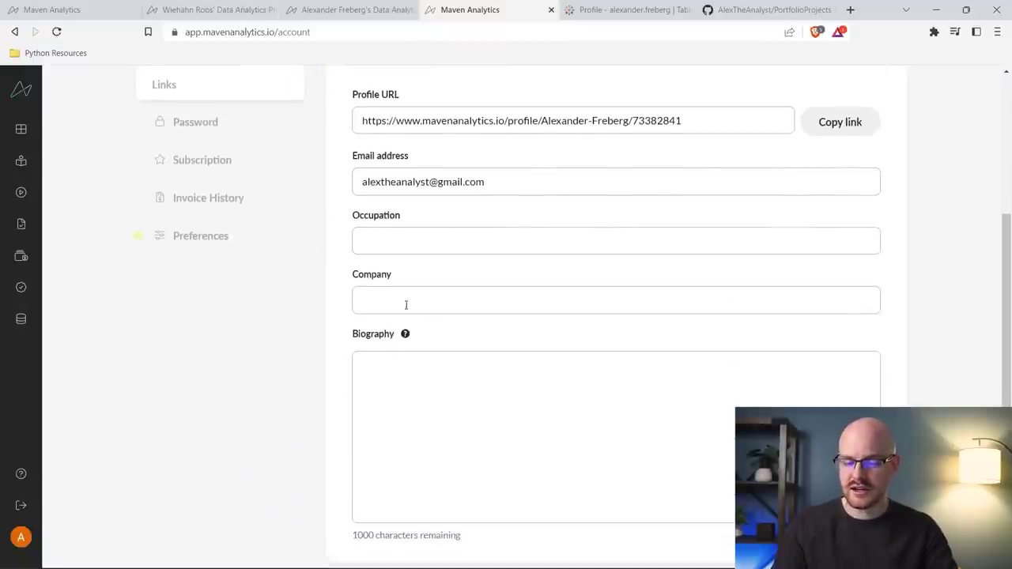
{"action": "scroll", "coordinate": [337, 253], "scroll_direction": "up", "scroll_amount": 4}
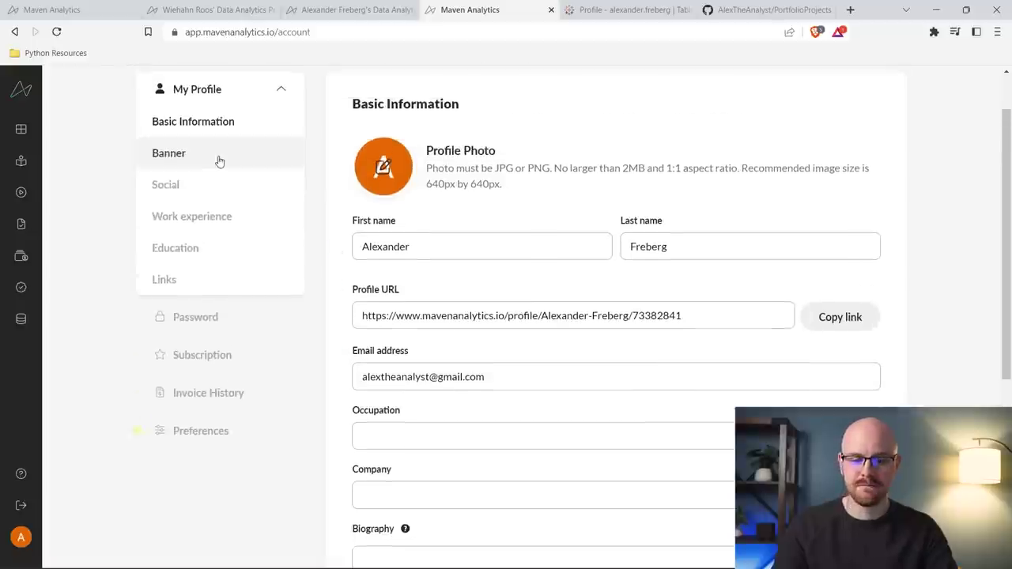
{"action": "left_click", "coordinate": [212, 156]}
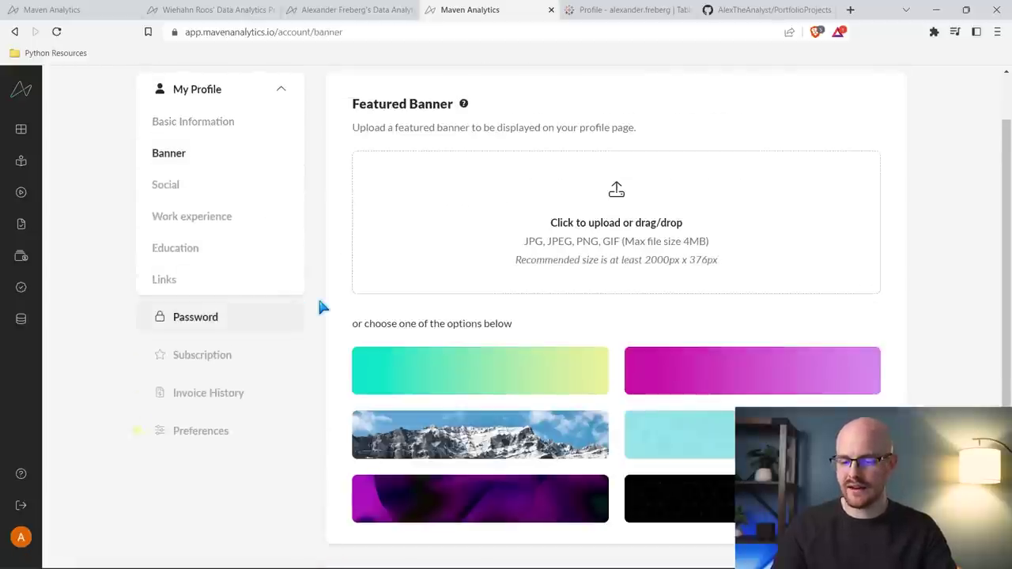
{"action": "scroll", "coordinate": [323, 308], "scroll_direction": "down", "scroll_amount": 1}
{"action": "scroll", "coordinate": [323, 308], "scroll_direction": "up", "scroll_amount": 1}
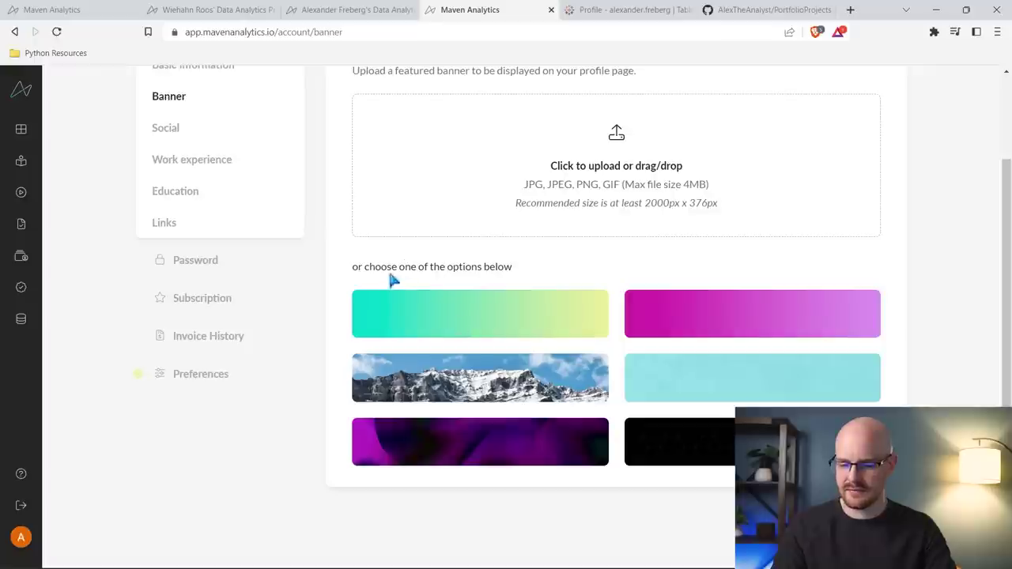
{"action": "left_click", "coordinate": [533, 380]}
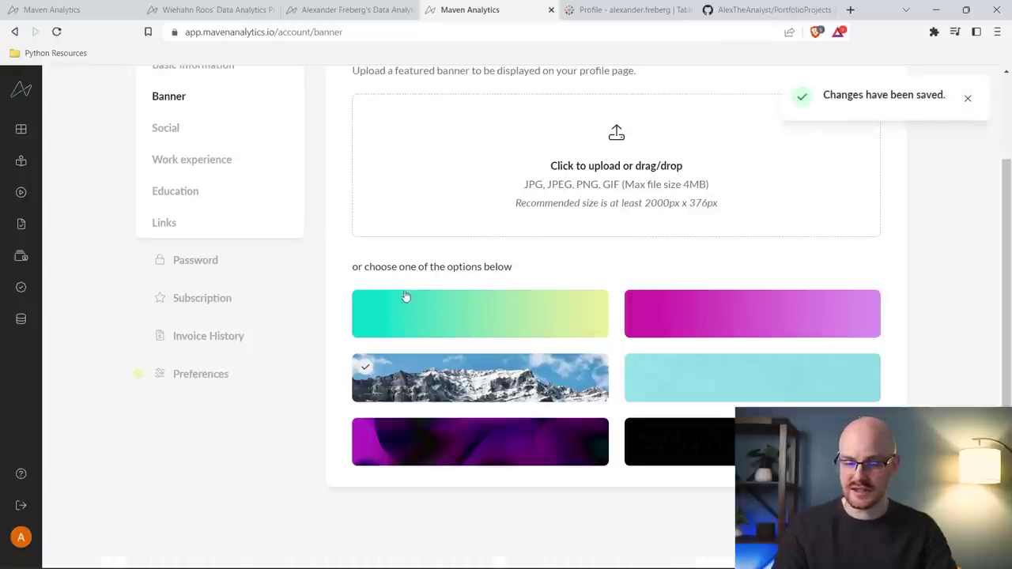
Look through the social, work experience, education and additional links sections of the profile settings
{"action": "scroll", "coordinate": [332, 247], "scroll_direction": "up", "scroll_amount": 2}
{"action": "left_click", "coordinate": [242, 224]}
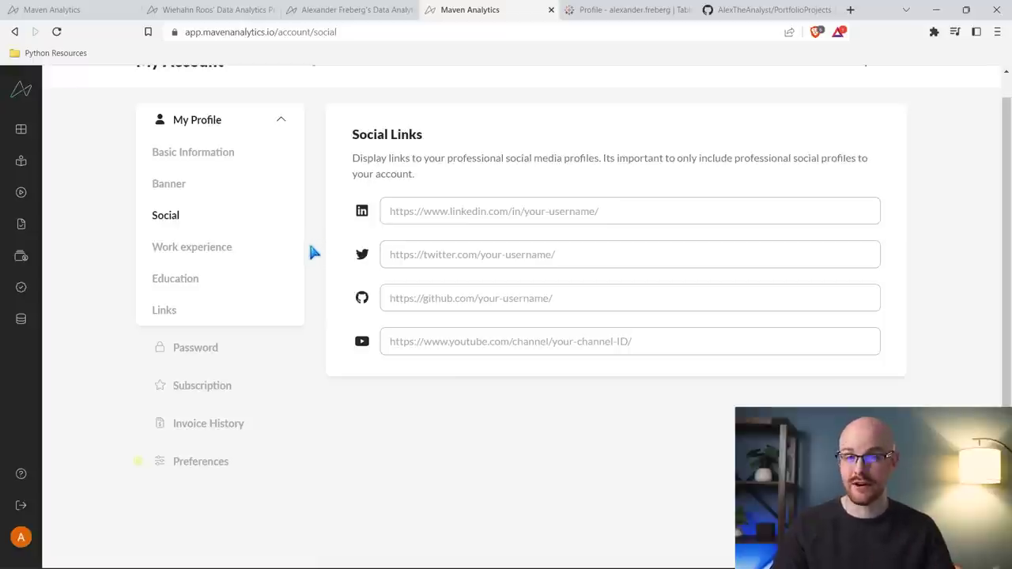
{"action": "left_click", "coordinate": [242, 249]}
{"action": "left_click", "coordinate": [238, 278]}
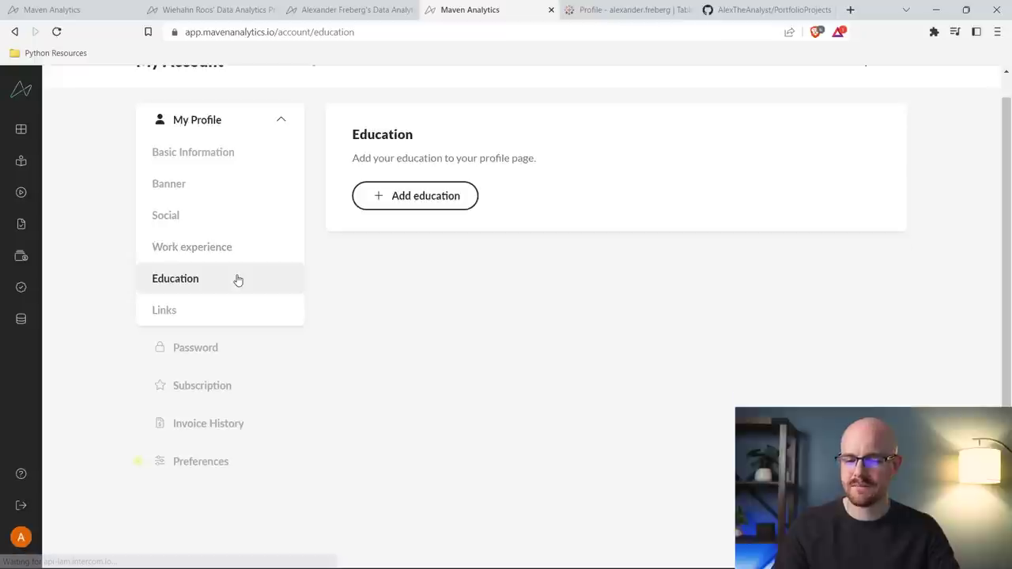
{"action": "left_click", "coordinate": [227, 309]}
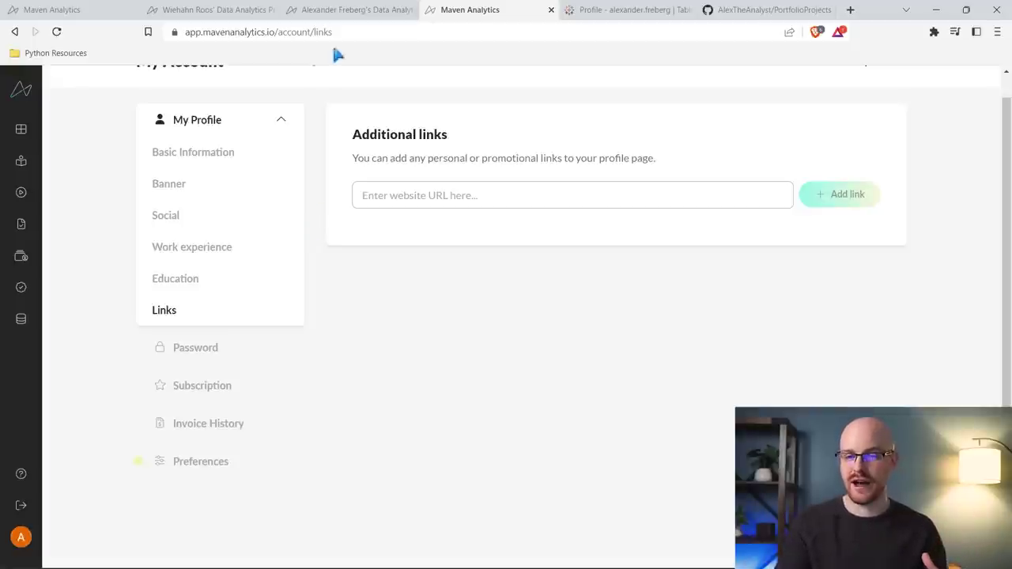
{"action": "left_click", "coordinate": [351, 9]}
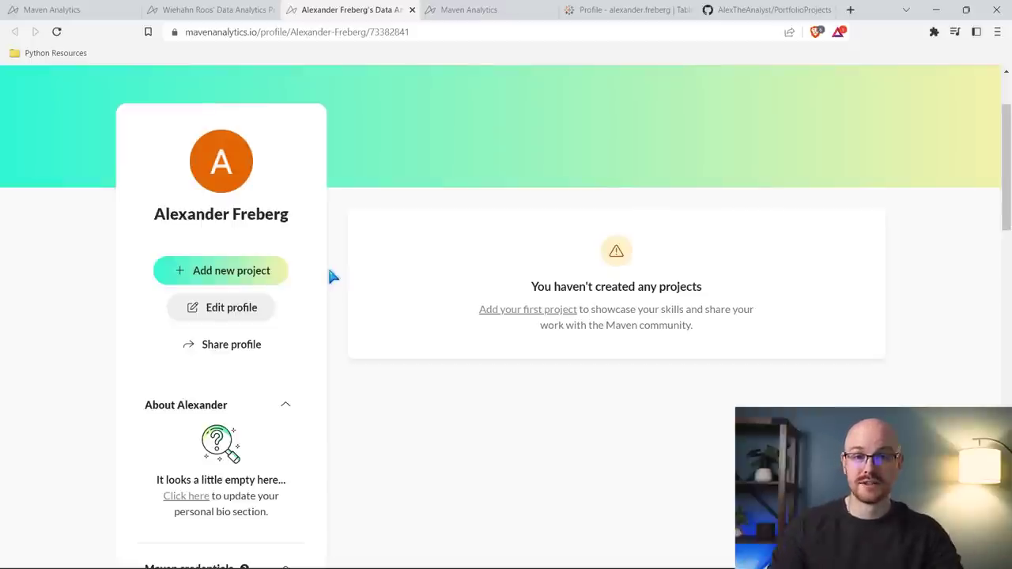
{"action": "left_click", "coordinate": [484, 9]}
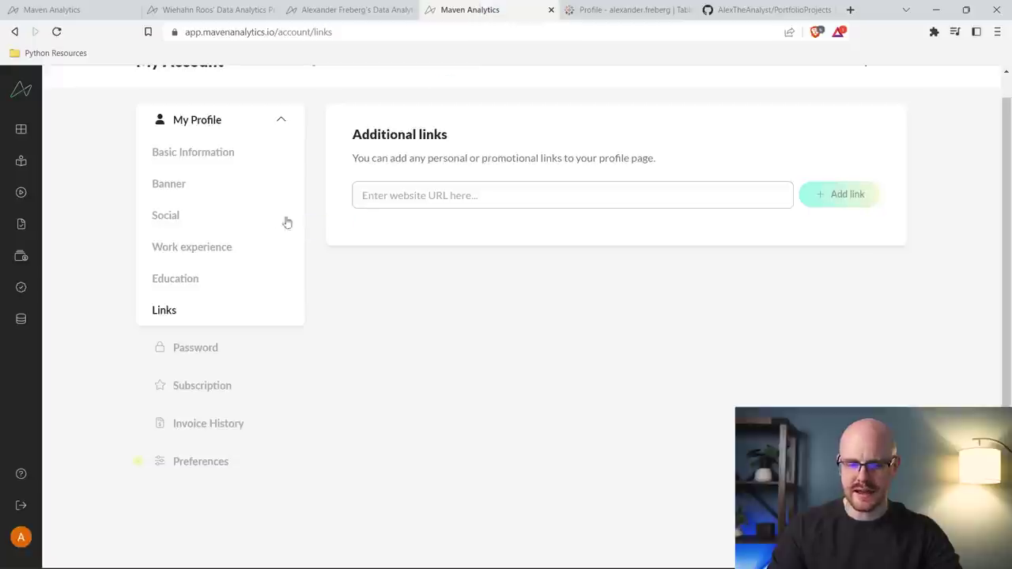
Set the occupation in the profile's basic information to Data Analyst
{"action": "left_click", "coordinate": [240, 156]}
{"action": "scroll", "coordinate": [432, 309], "scroll_direction": "down", "scroll_amount": 3}
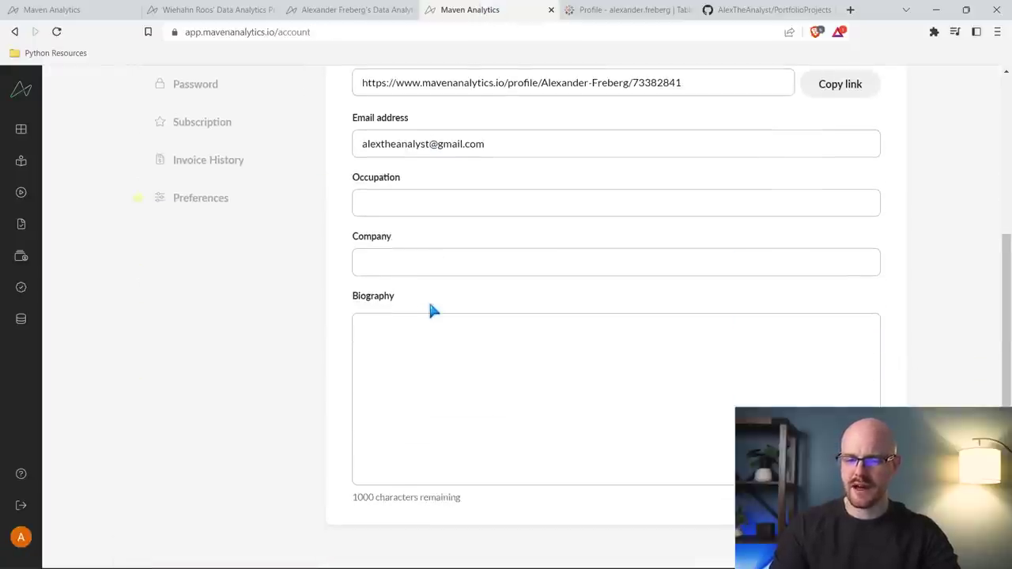
{"action": "left_click", "coordinate": [435, 201]}
{"action": "type", "text": "A"}
{"action": "key", "text": "BackSpace"}
{"action": "type", "text": "ata Analyst"}
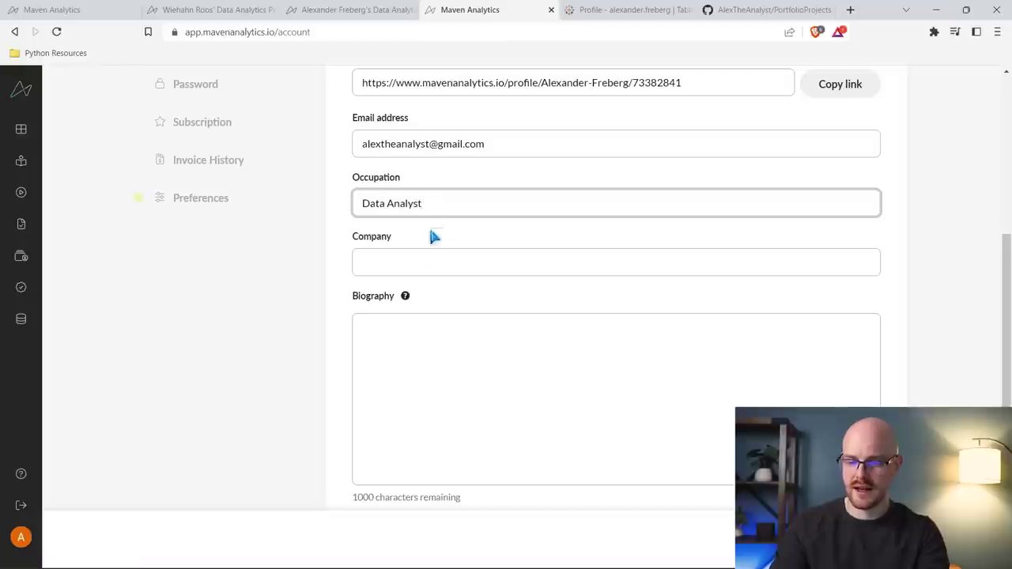
Enter the company Alex Analytics LLC and the biography "I love Data! I love teaching and I love YouTube.", and save the profile
{"action": "left_click", "coordinate": [424, 254]}
{"action": "type", "text": "Alex Analy"}
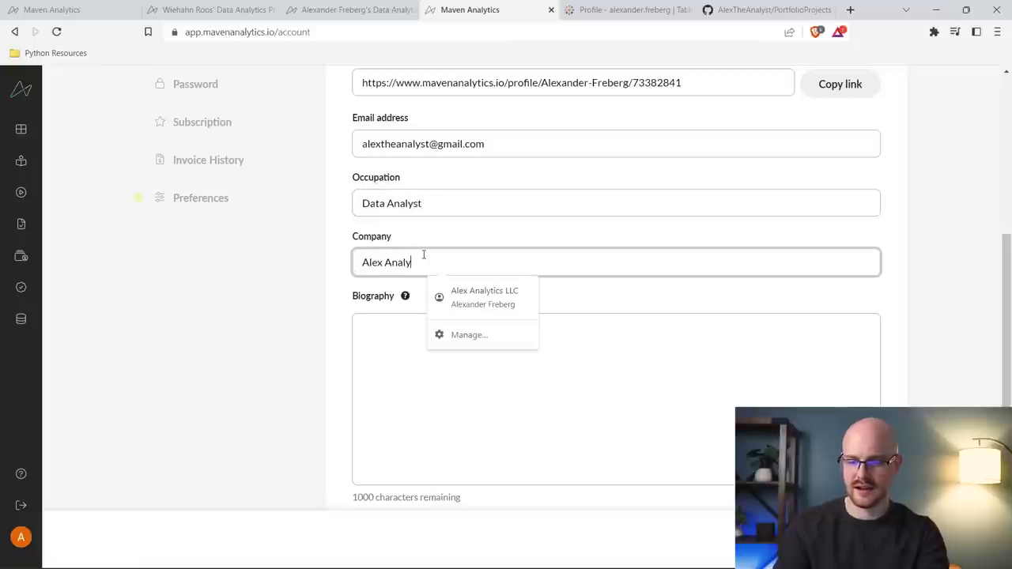
{"action": "type", "text": "tics LLC"}
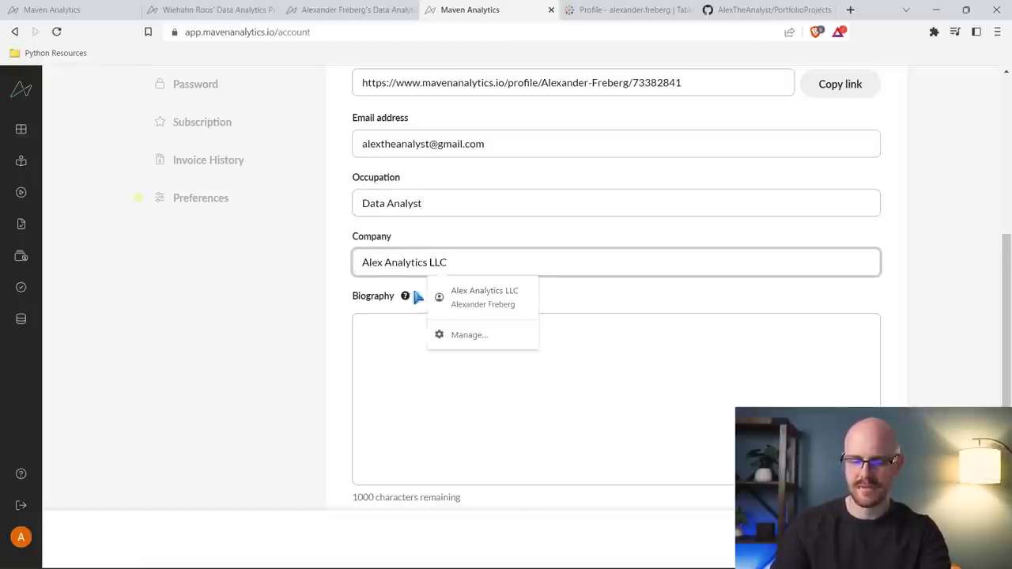
{"action": "left_click", "coordinate": [393, 341]}
{"action": "type", "text": "I"}
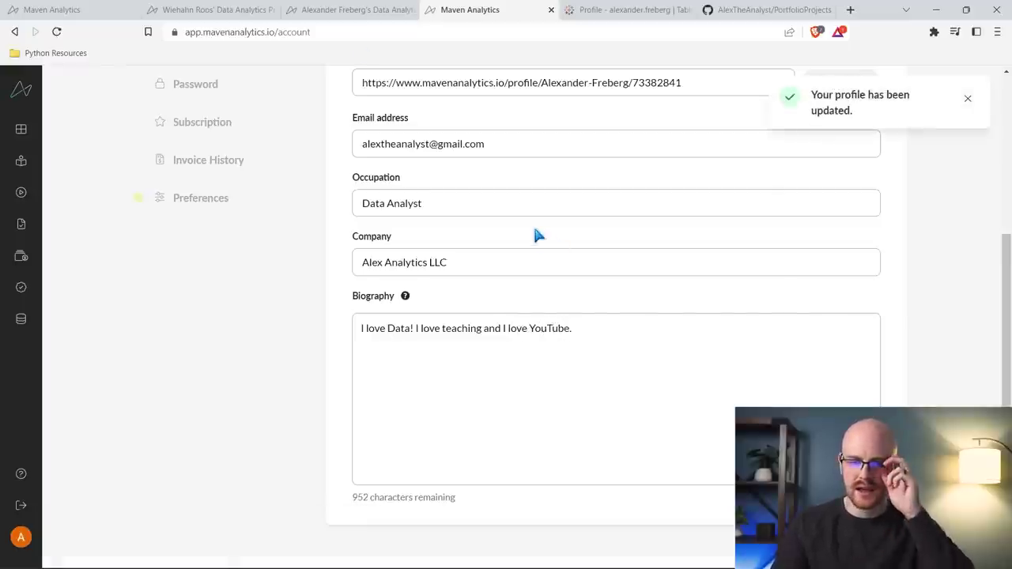
Reload the public profile page and examine its banner, occupation, company and biography
{"action": "left_click", "coordinate": [341, 10]}
{"action": "left_click", "coordinate": [57, 32]}
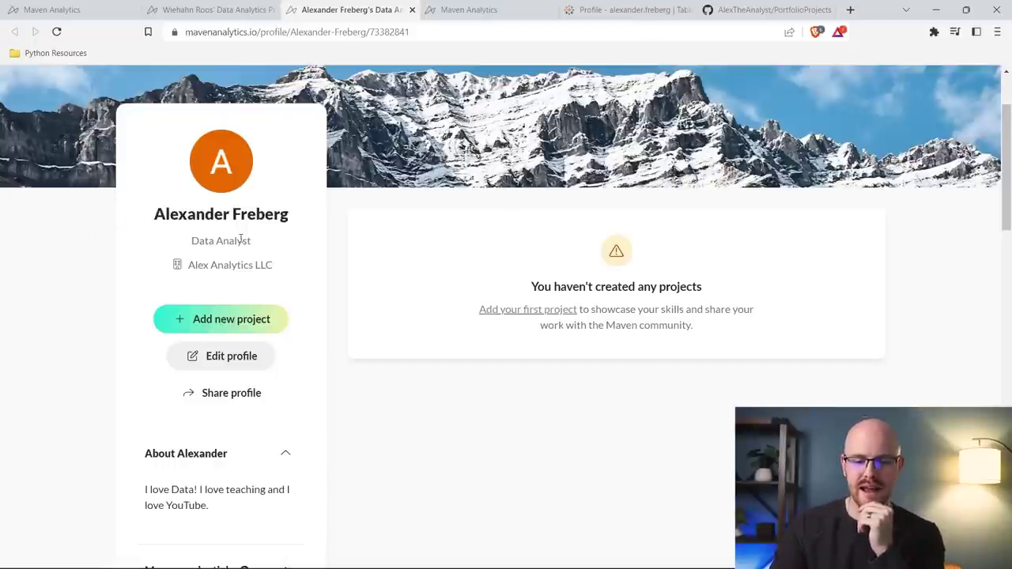
{"action": "scroll", "coordinate": [77, 292], "scroll_direction": "down", "scroll_amount": 3}
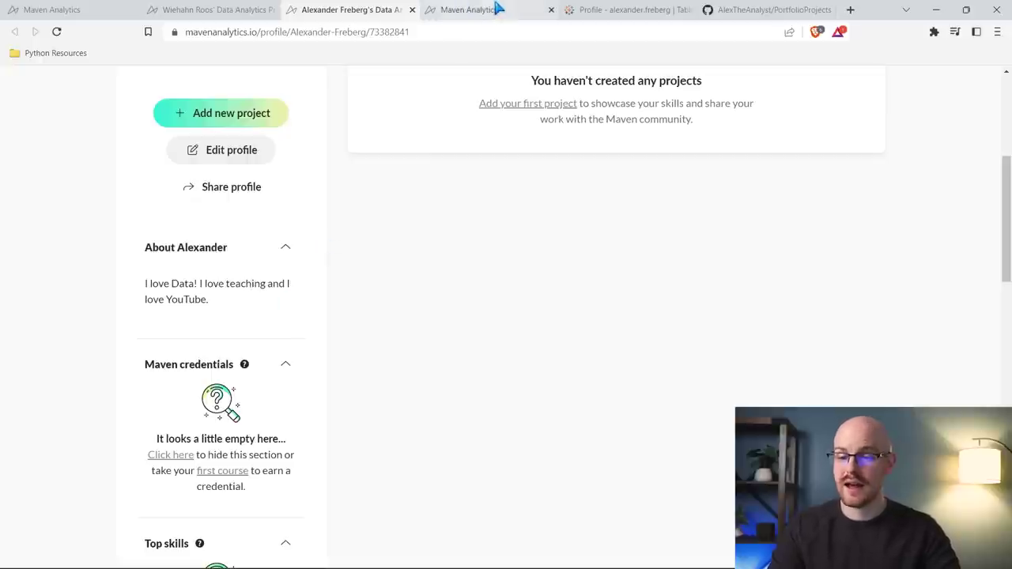
{"action": "scroll", "coordinate": [353, 255], "scroll_direction": "up", "scroll_amount": 3}
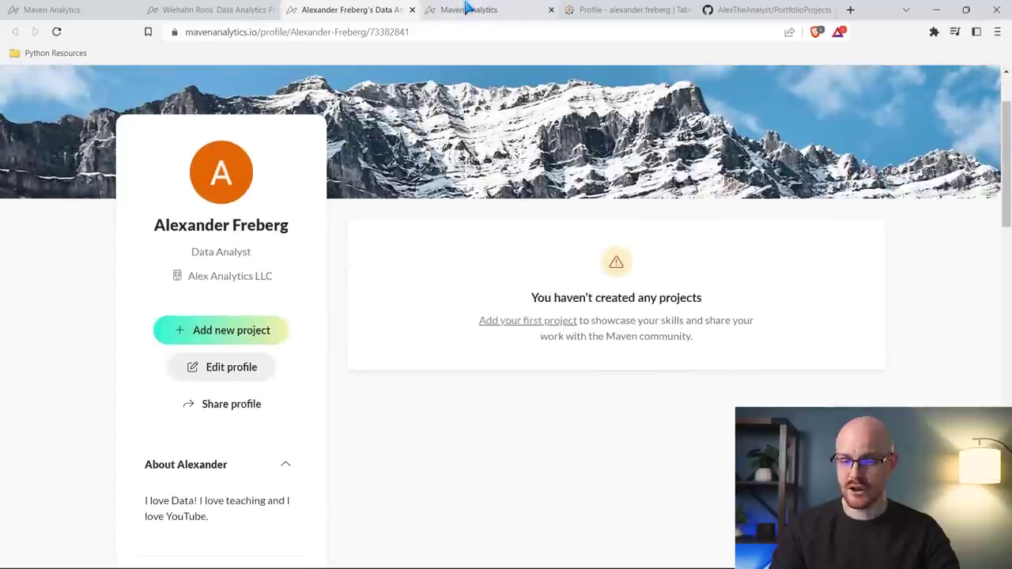
{"action": "scroll", "coordinate": [602, 192], "scroll_direction": "up", "scroll_amount": 2}
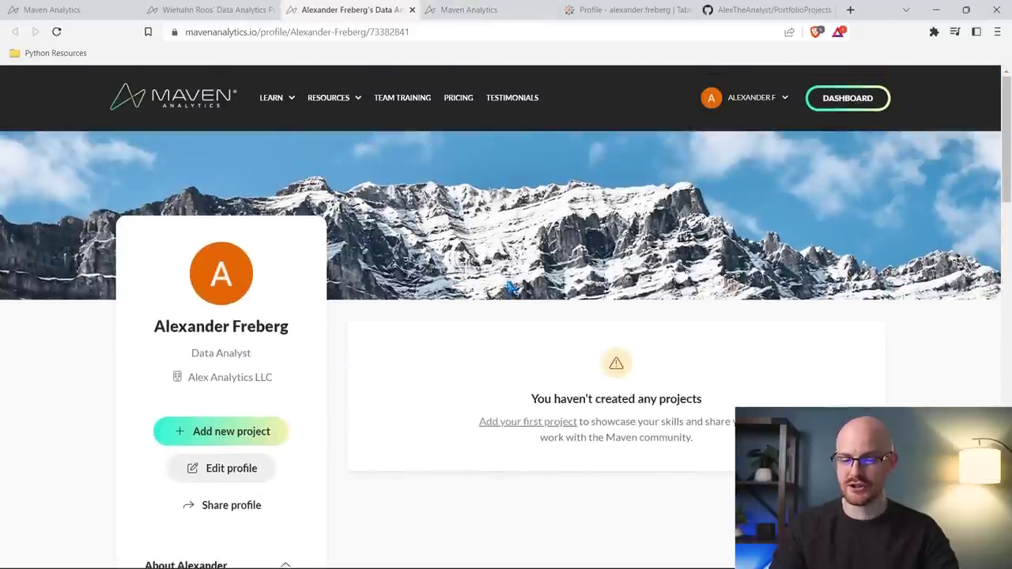
{"action": "scroll", "coordinate": [514, 261], "scroll_direction": "down", "scroll_amount": 1}
Open the Social Links section of the profile settings and copy the PortfolioProjects repository's URL from GitHub
{"action": "left_click", "coordinate": [504, 9]}
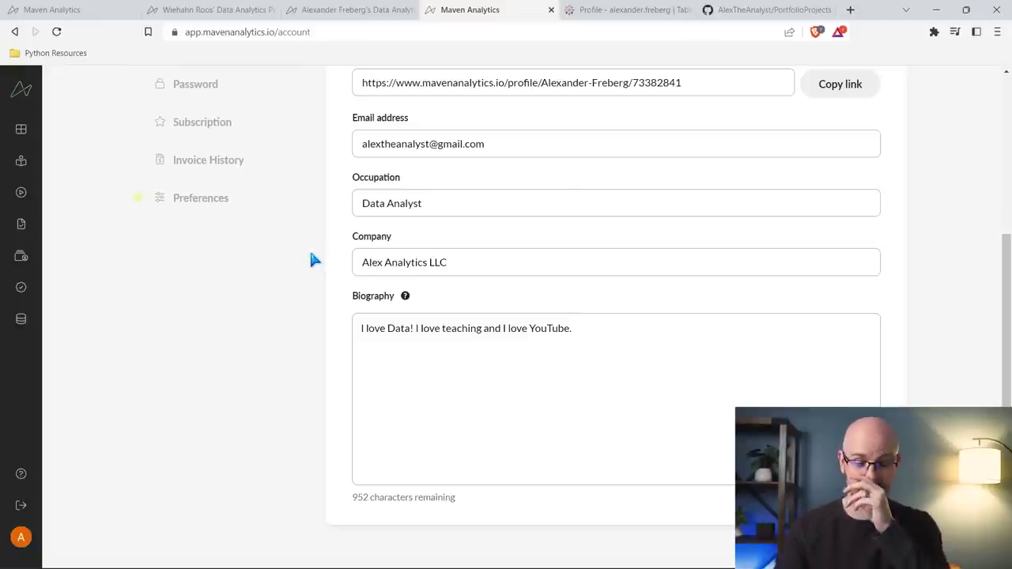
{"action": "scroll", "coordinate": [313, 260], "scroll_direction": "up", "scroll_amount": 5}
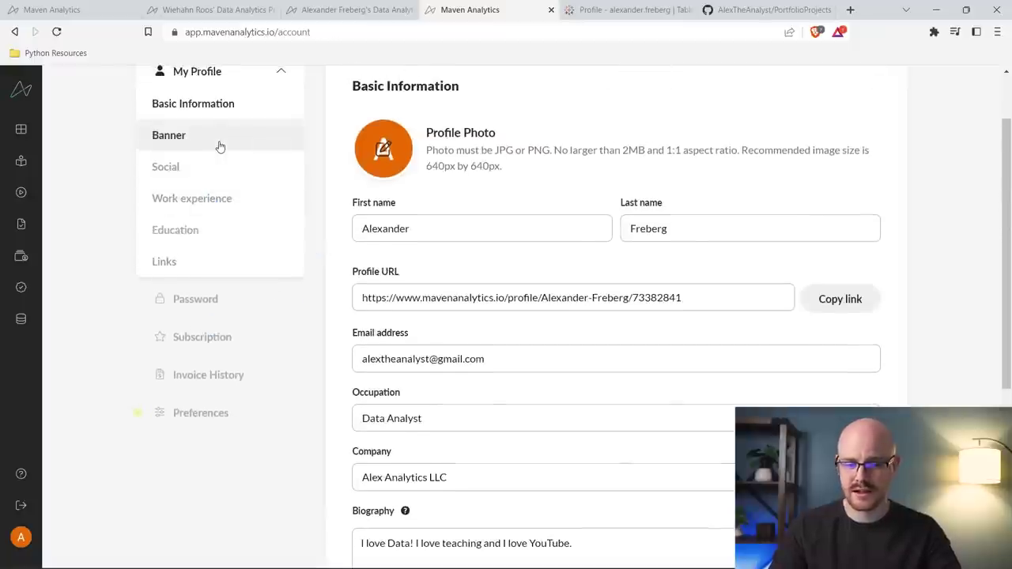
{"action": "left_click", "coordinate": [219, 147]}
{"action": "left_click", "coordinate": [217, 167]}
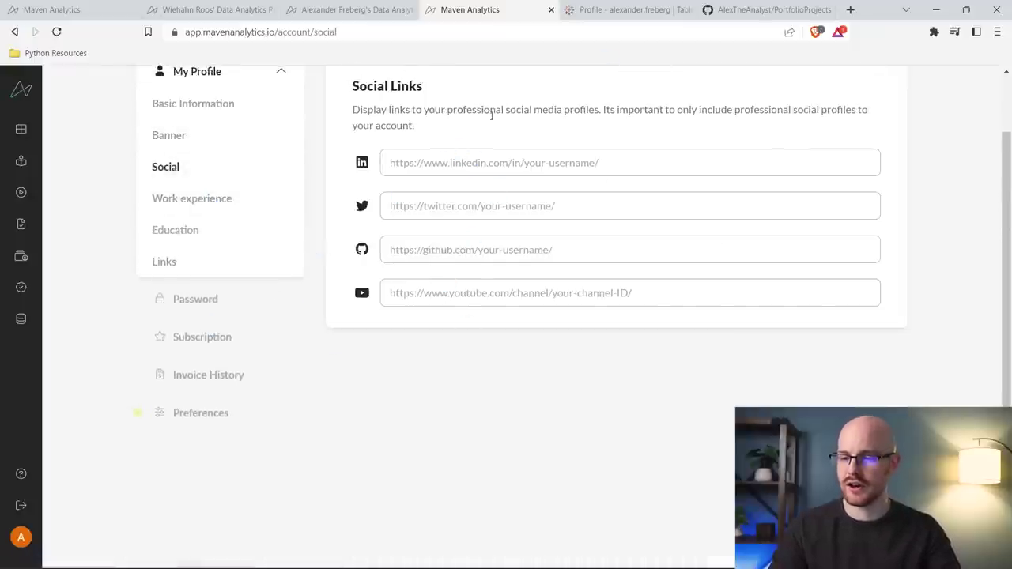
{"action": "left_click", "coordinate": [748, 9]}
{"action": "left_click", "coordinate": [695, 34]}
{"action": "key", "text": "ctrl+c"}
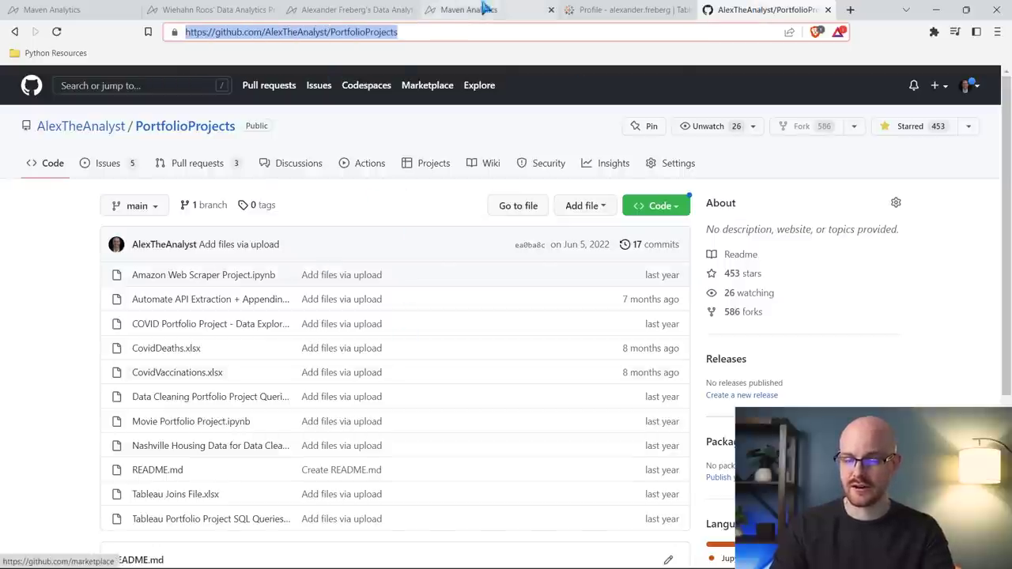
Enter the copied PortfolioProjects URL as the profile's GitHub link, save it, and check the reloaded public profile page
{"action": "left_click", "coordinate": [483, 9]}
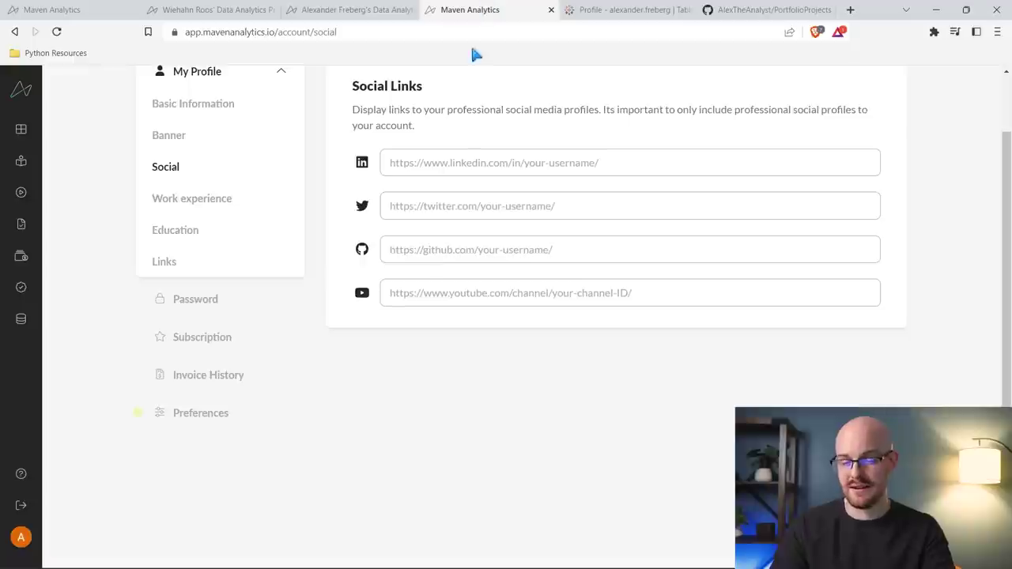
{"action": "left_click", "coordinate": [452, 249]}
{"action": "key", "text": "ctrl+v"}
{"action": "left_click", "coordinate": [543, 145]}
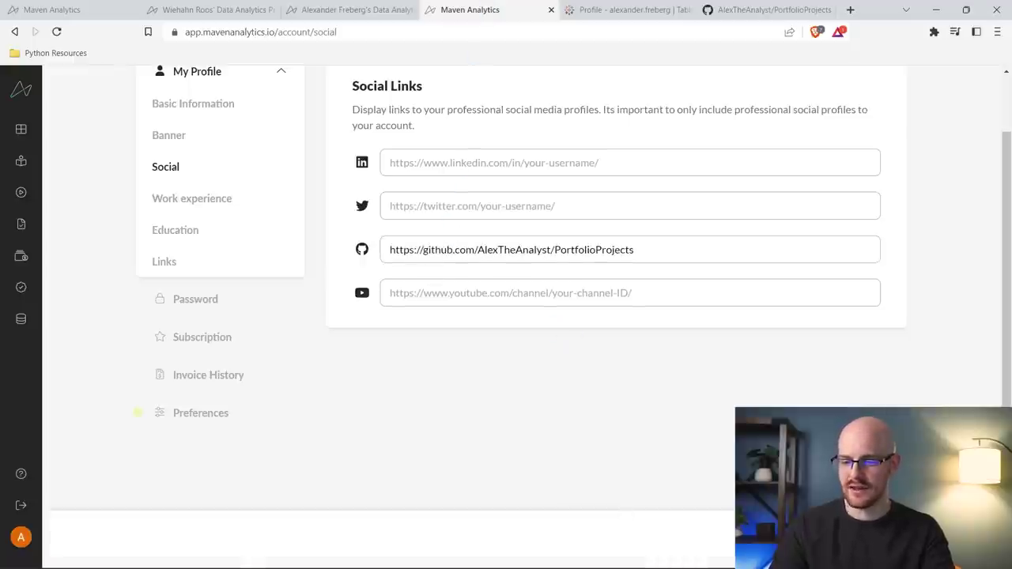
{"action": "left_click", "coordinate": [362, 10]}
{"action": "left_click", "coordinate": [57, 32]}
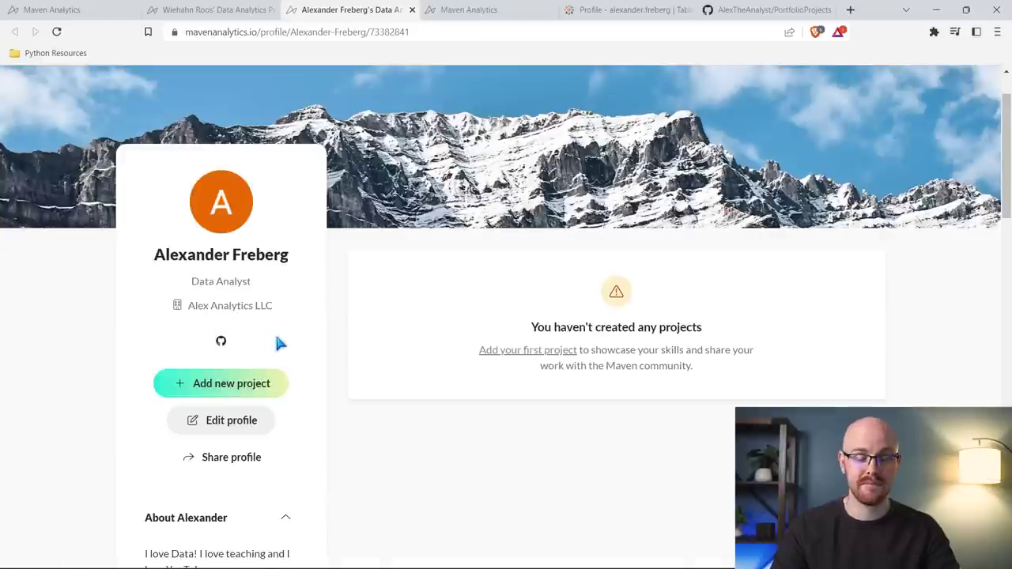
Start a new work experience entry with the job title Analytics Manager and the company name AB
{"action": "left_click", "coordinate": [481, 8]}
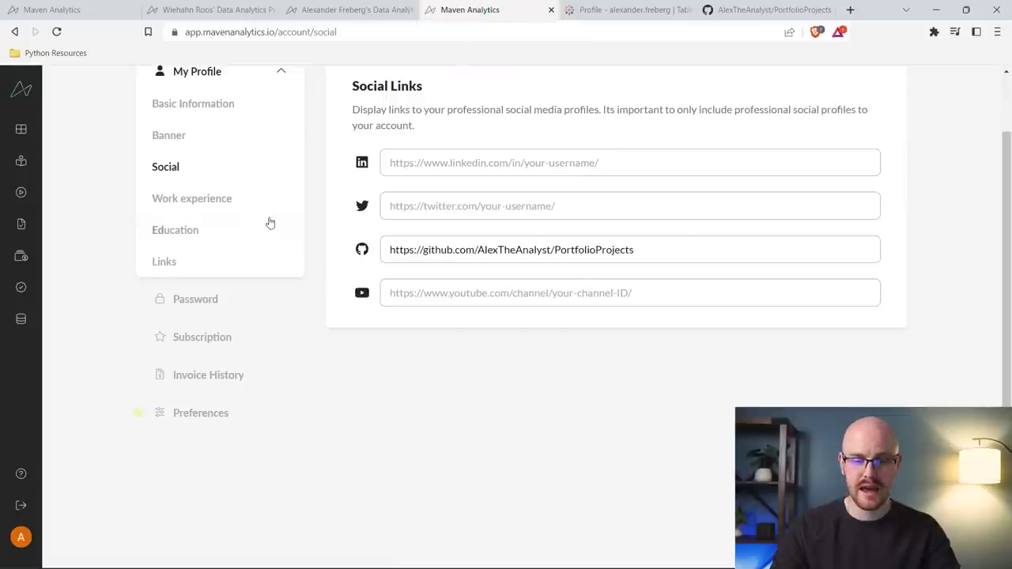
{"action": "left_click", "coordinate": [236, 208]}
{"action": "left_click", "coordinate": [431, 155]}
{"action": "left_click", "coordinate": [494, 210]}
{"action": "type", "text": "D"}
{"action": "key", "text": "BackSpace"}
{"action": "type", "text": "Analytics Ma"}
{"action": "left_click", "coordinate": [488, 268]}
{"action": "type", "text": "AB"}
Set the work experience's start date to 10/01/2022
{"action": "left_click", "coordinate": [477, 329]}
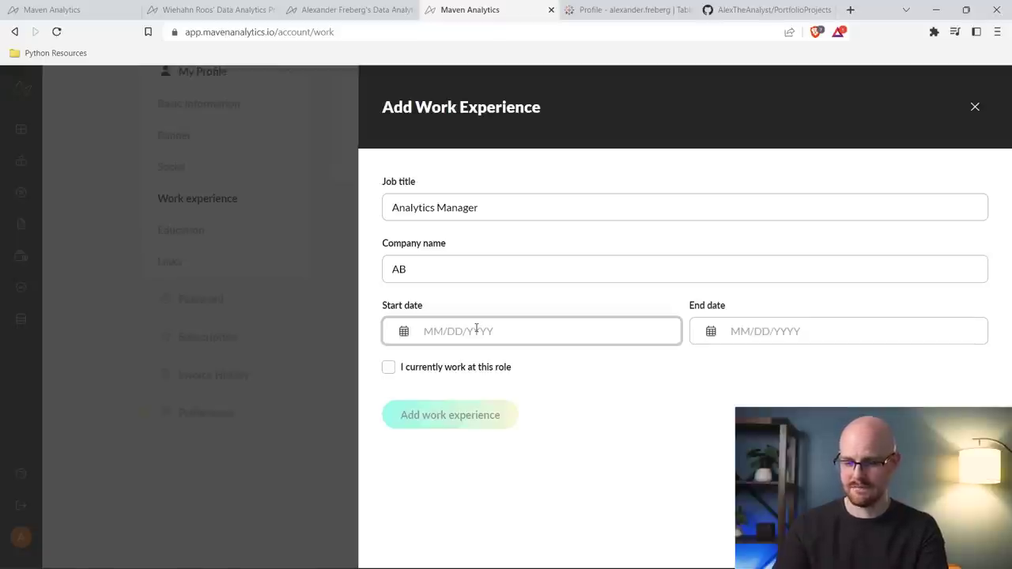
{"action": "left_click", "coordinate": [404, 332]}
{"action": "left_click", "coordinate": [409, 372]}
{"action": "left_click", "coordinate": [409, 372]}
{"action": "left_click", "coordinate": [409, 372]}
{"action": "left_click", "coordinate": [409, 372]}
{"action": "left_click", "coordinate": [409, 373]}
{"action": "left_click", "coordinate": [409, 372]}
{"action": "left_click", "coordinate": [409, 372]}
{"action": "left_click", "coordinate": [409, 373]}
{"action": "left_click", "coordinate": [408, 373]}
{"action": "left_click", "coordinate": [409, 373]}
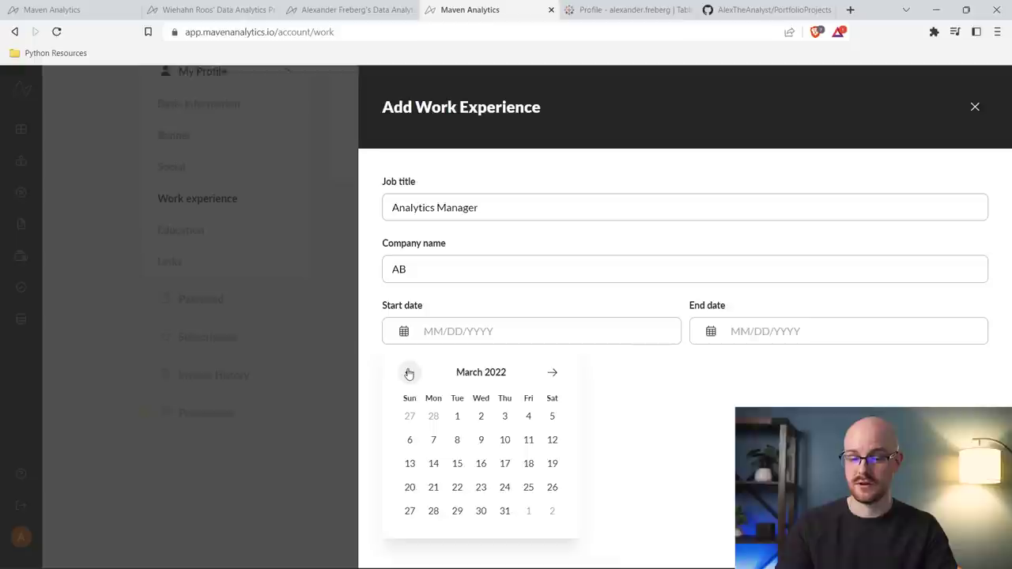
{"action": "left_click", "coordinate": [553, 374]}
{"action": "left_click", "coordinate": [553, 374]}
{"action": "left_click", "coordinate": [553, 374]}
{"action": "left_click", "coordinate": [553, 374]}
{"action": "left_click", "coordinate": [553, 373]}
{"action": "left_click", "coordinate": [553, 374]}
{"action": "left_click", "coordinate": [553, 374]}
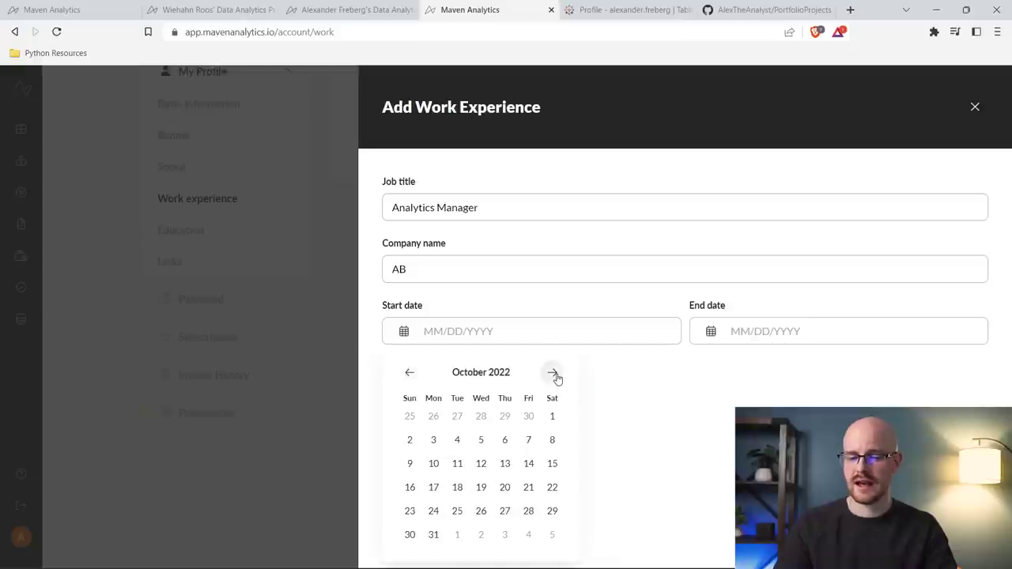
{"action": "left_click", "coordinate": [551, 417]}
Set the end date to 12/16/2022 and add the work experience to the profile
{"action": "left_click", "coordinate": [748, 332]}
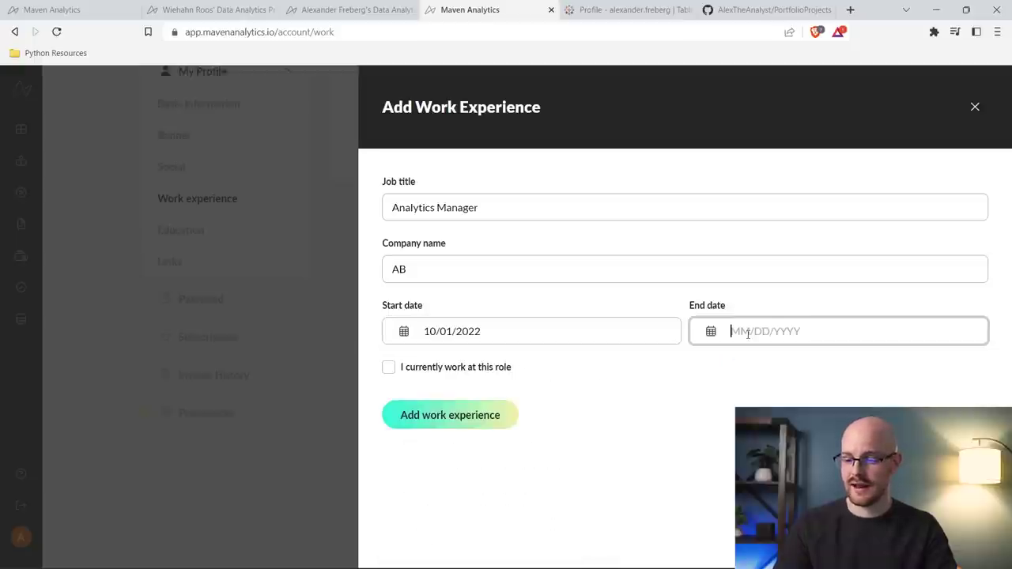
{"action": "left_click", "coordinate": [711, 331]}
{"action": "left_click", "coordinate": [716, 372]}
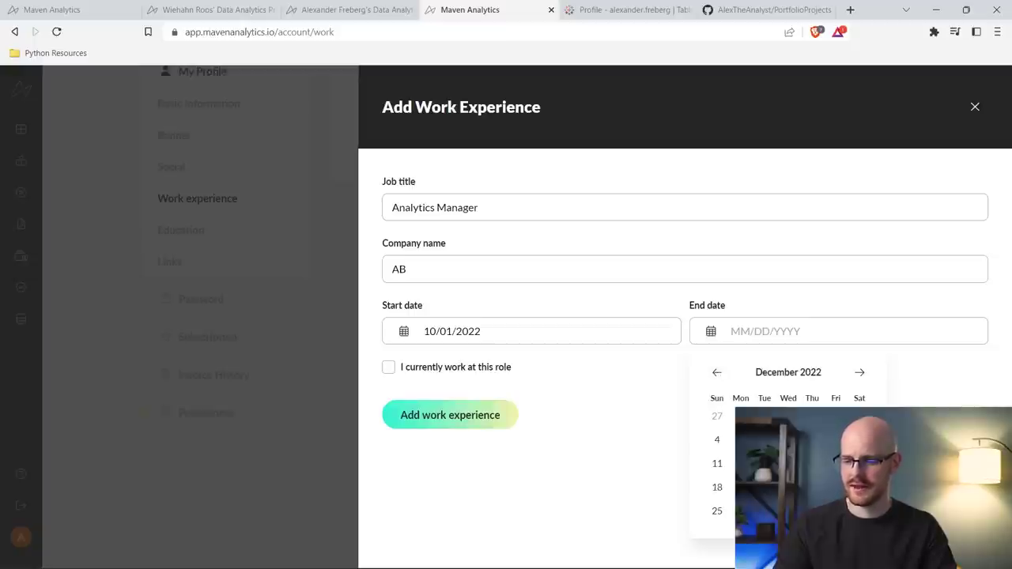
{"action": "left_click", "coordinate": [836, 463]}
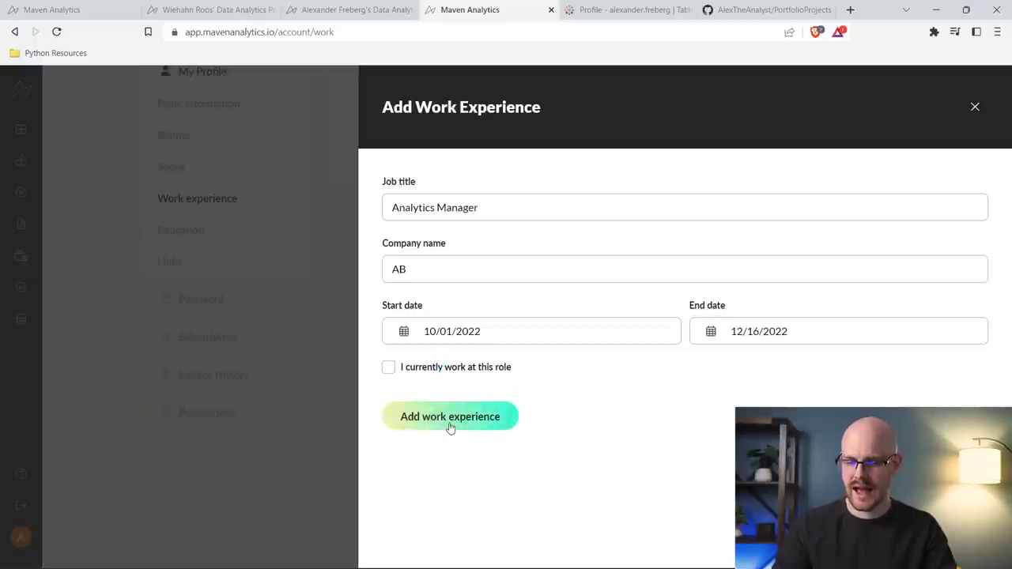
{"action": "left_click", "coordinate": [450, 428]}
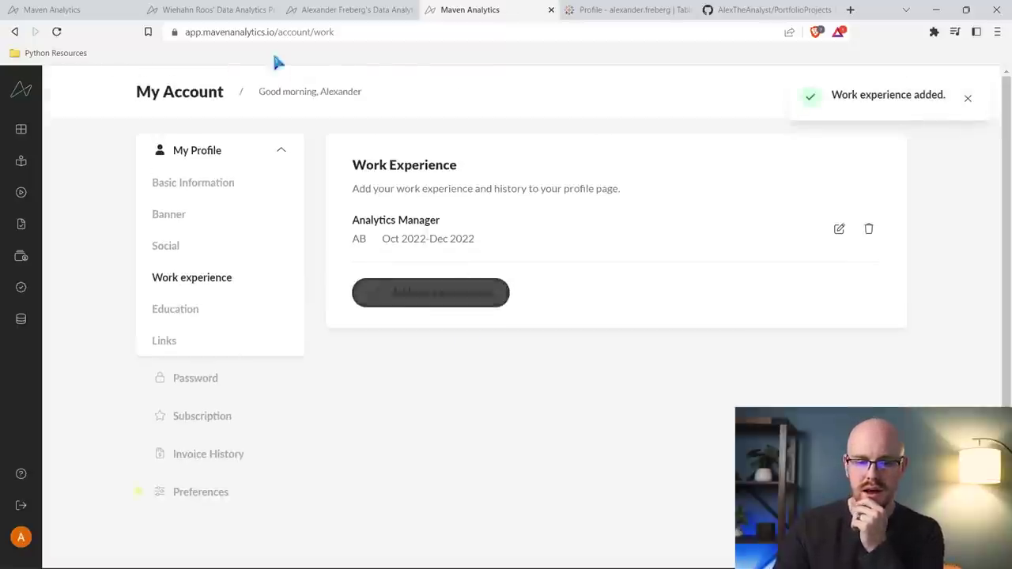
Compare the Analytics Manager entry's dates on the reloaded public profile with those in its work experience settings
{"action": "left_click", "coordinate": [352, 10]}
{"action": "left_click", "coordinate": [57, 32]}
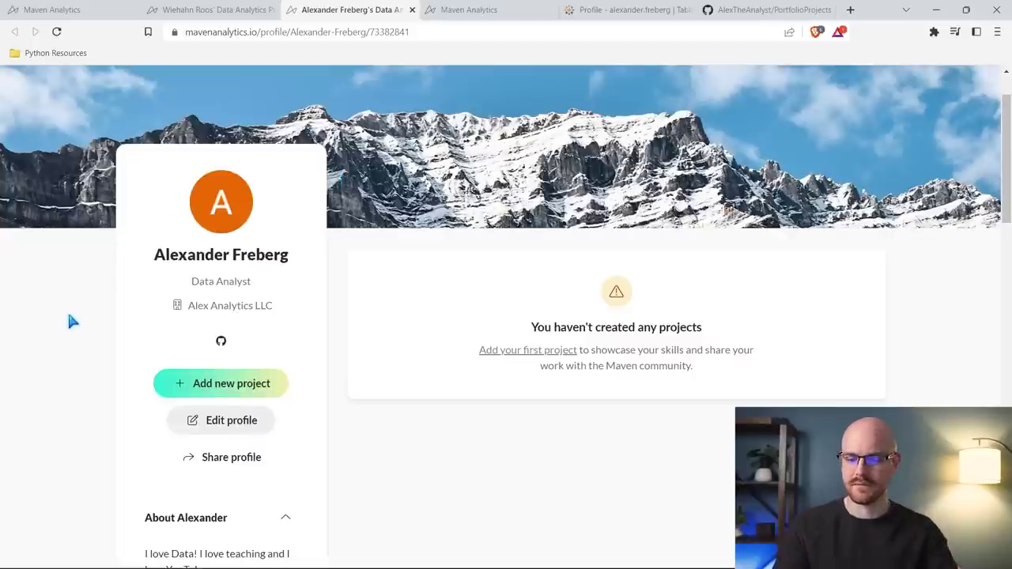
{"action": "scroll", "coordinate": [70, 321], "scroll_direction": "down", "scroll_amount": 3}
{"action": "scroll", "coordinate": [69, 321], "scroll_direction": "down", "scroll_amount": 6}
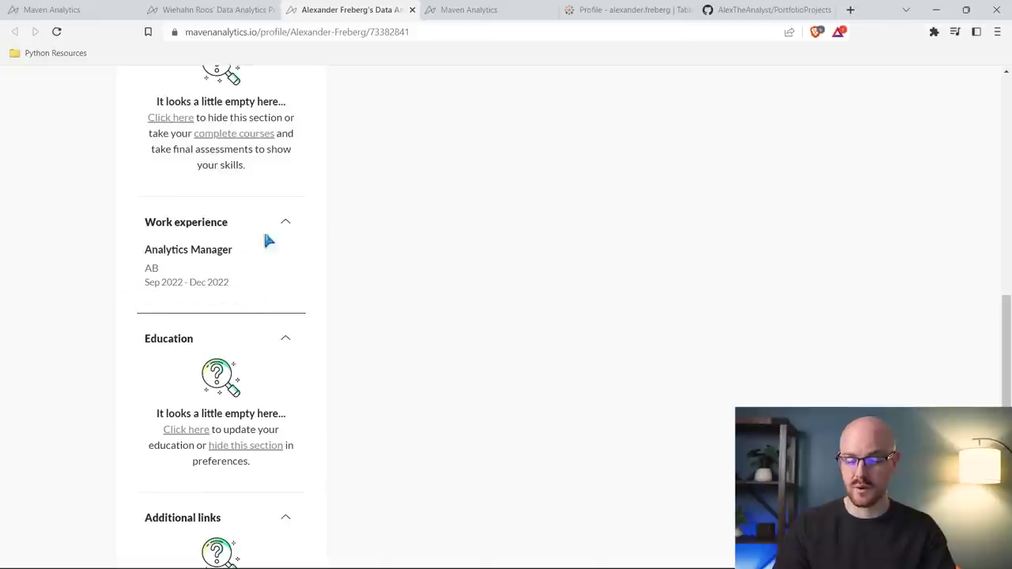
{"action": "left_click", "coordinate": [493, 9]}
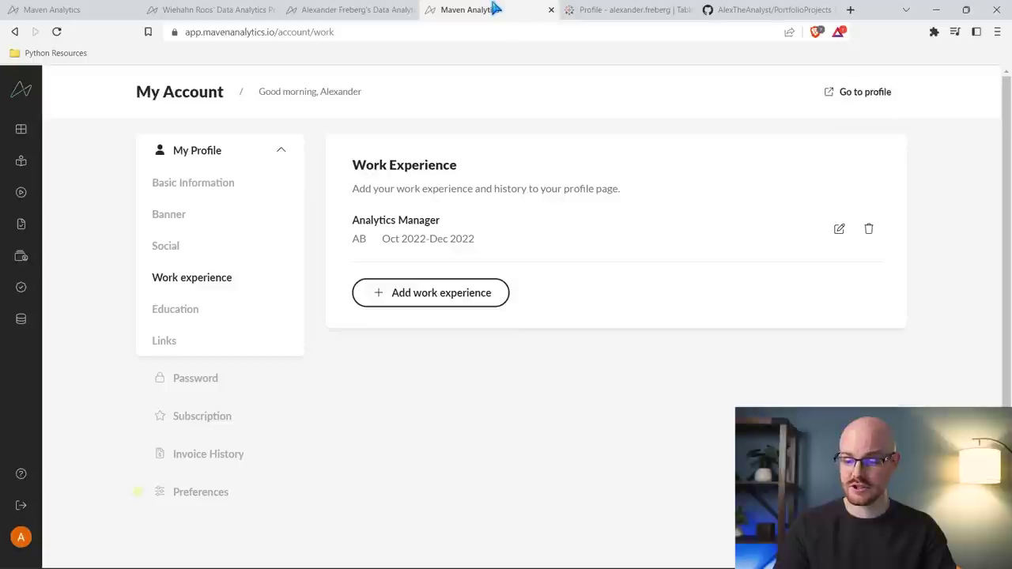
{"action": "left_click", "coordinate": [840, 229]}
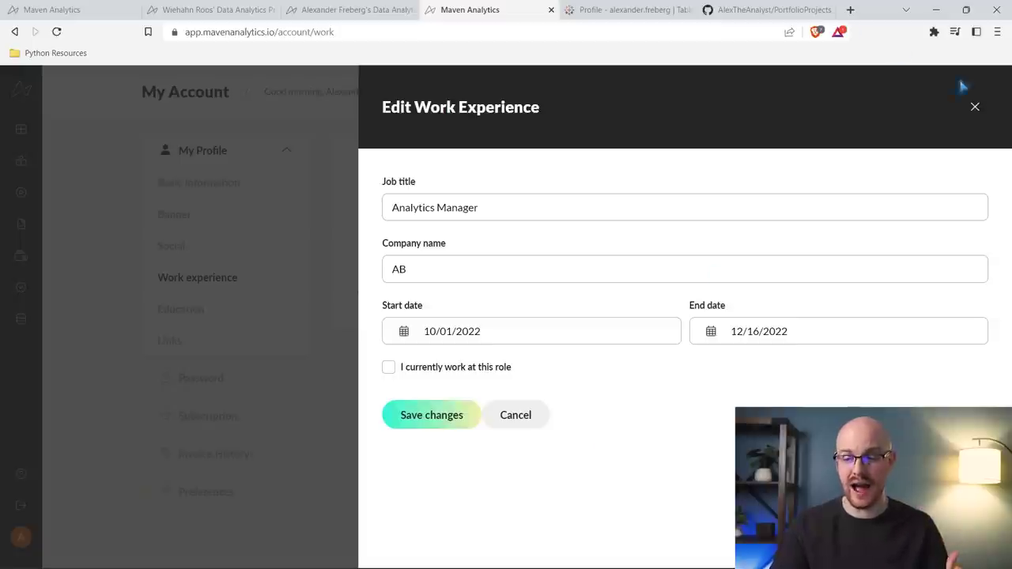
{"action": "left_click", "coordinate": [978, 108]}
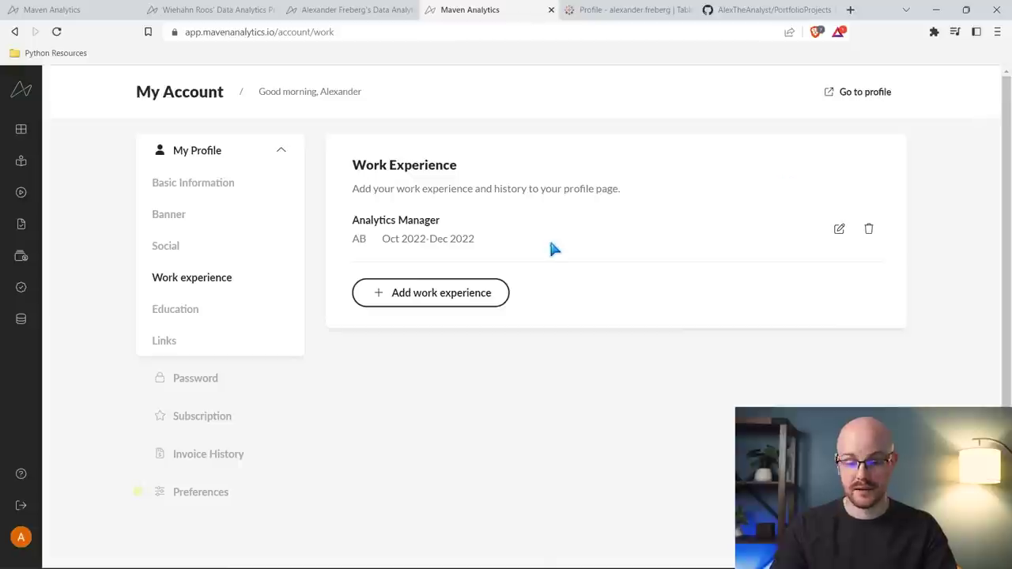
Look at the form for adding an education entry, without filling it in
{"action": "left_click", "coordinate": [219, 313]}
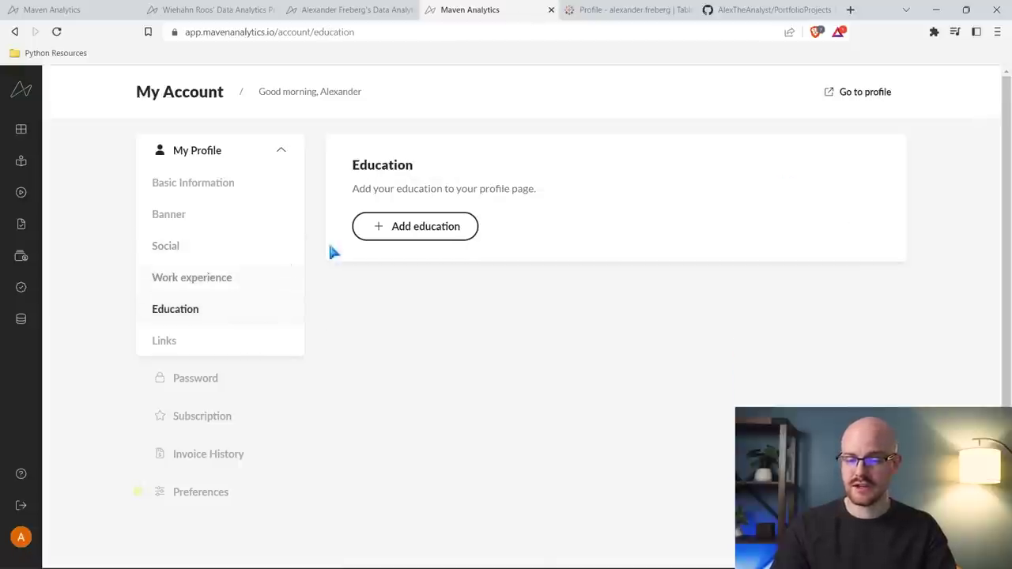
{"action": "left_click", "coordinate": [390, 234]}
{"action": "left_click", "coordinate": [265, 336]}
Copy the Tableau Public profile's URL and enter it as a new website link in the Additional links settings
{"action": "left_click", "coordinate": [229, 342]}
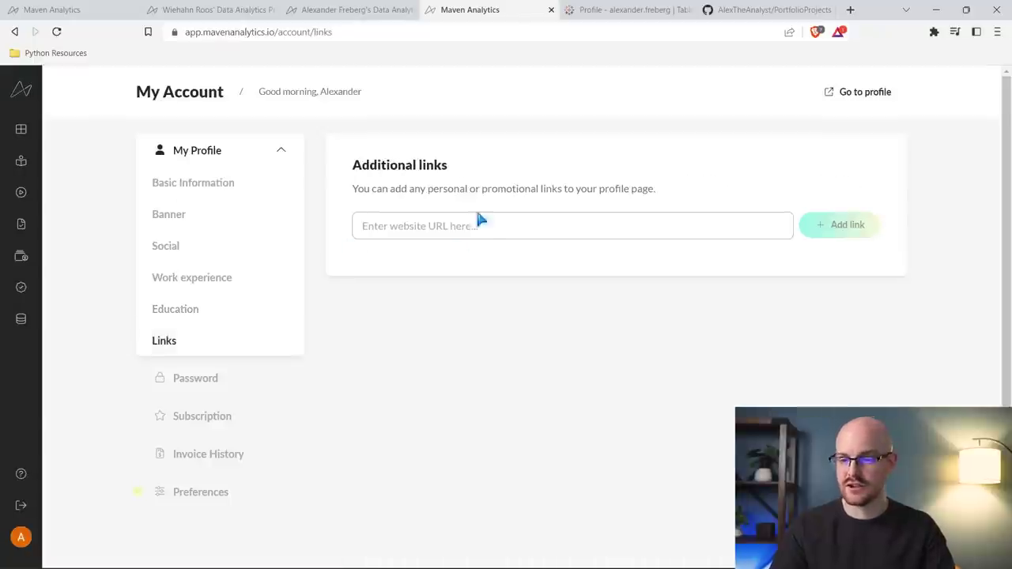
{"action": "left_click", "coordinate": [643, 10]}
{"action": "left_click", "coordinate": [619, 29]}
{"action": "key", "text": "ctrl+c"}
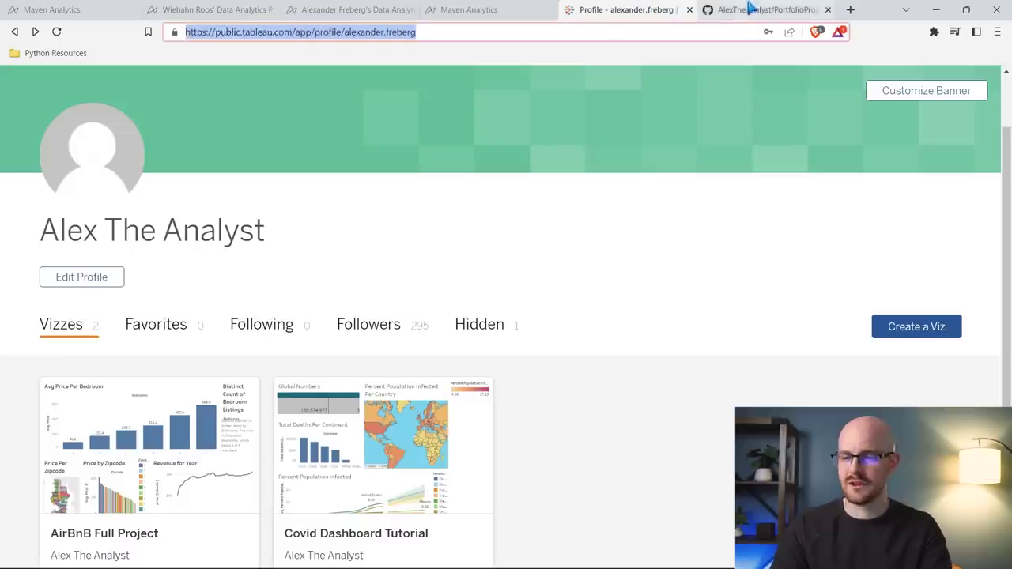
{"action": "left_click", "coordinate": [527, 10]}
{"action": "left_click", "coordinate": [436, 225]}
{"action": "key", "text": "ctrl+v"}
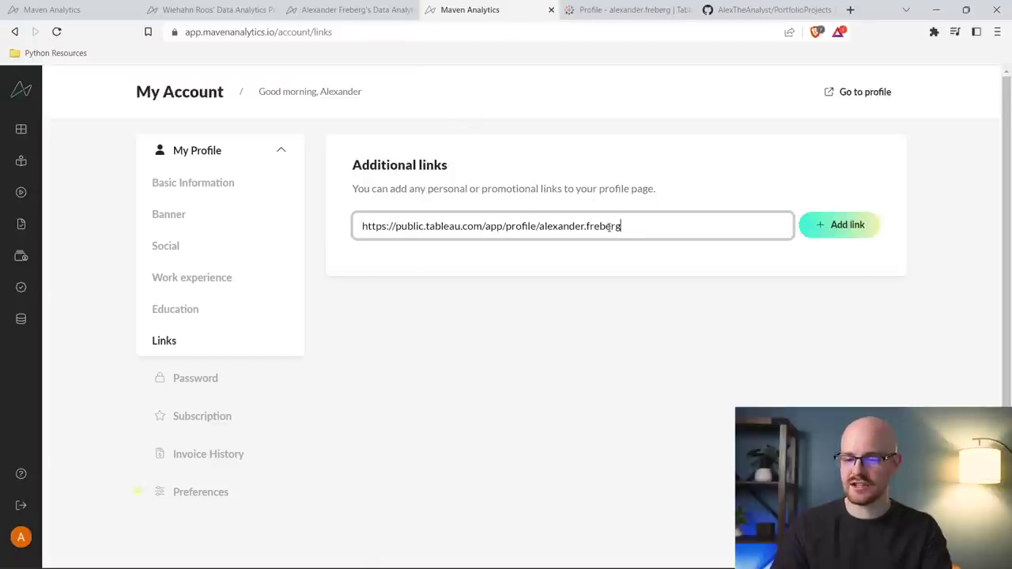
Look over the visualizations on the Tableau Public profile, and add the entered Tableau link to the Maven Analytics profile
{"action": "left_click", "coordinate": [595, 11]}
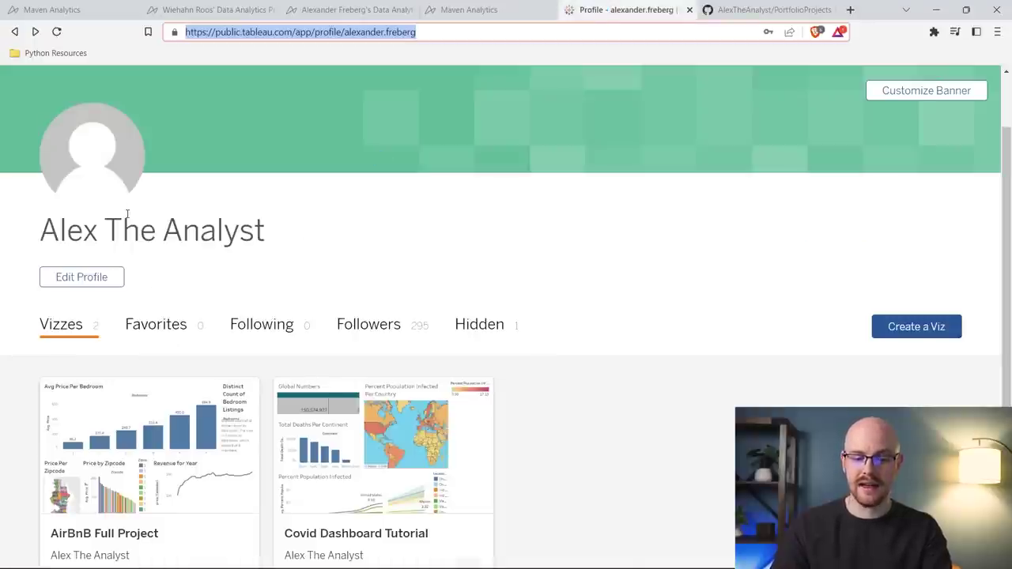
{"action": "scroll", "coordinate": [359, 260], "scroll_direction": "down", "scroll_amount": 2}
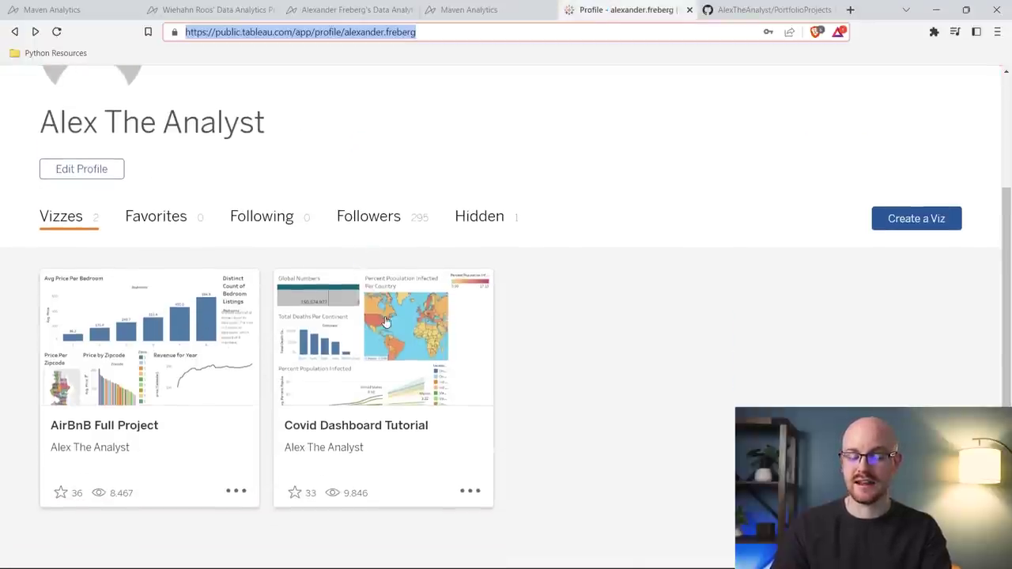
{"action": "left_click", "coordinate": [500, 9]}
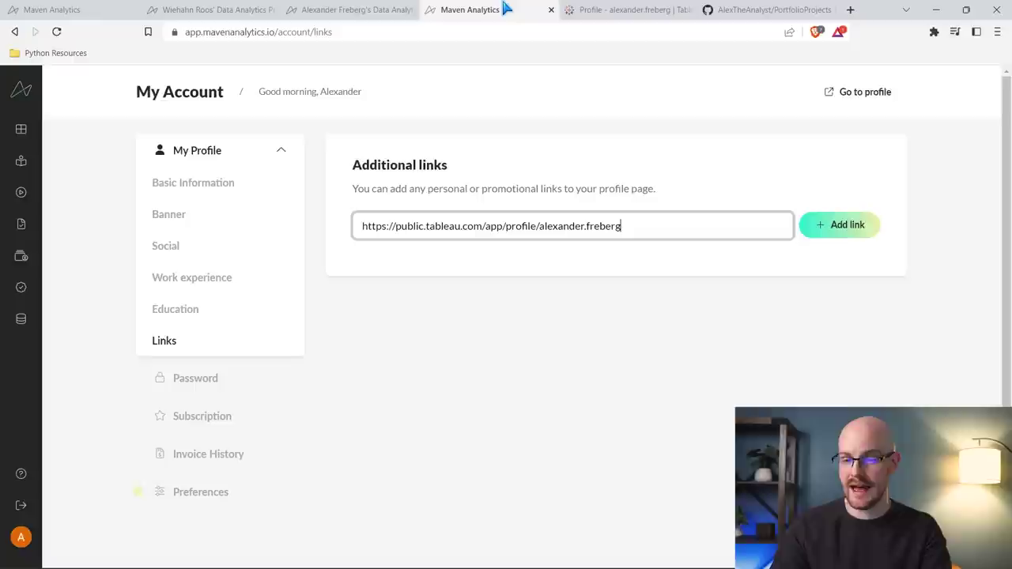
{"action": "left_click", "coordinate": [820, 224]}
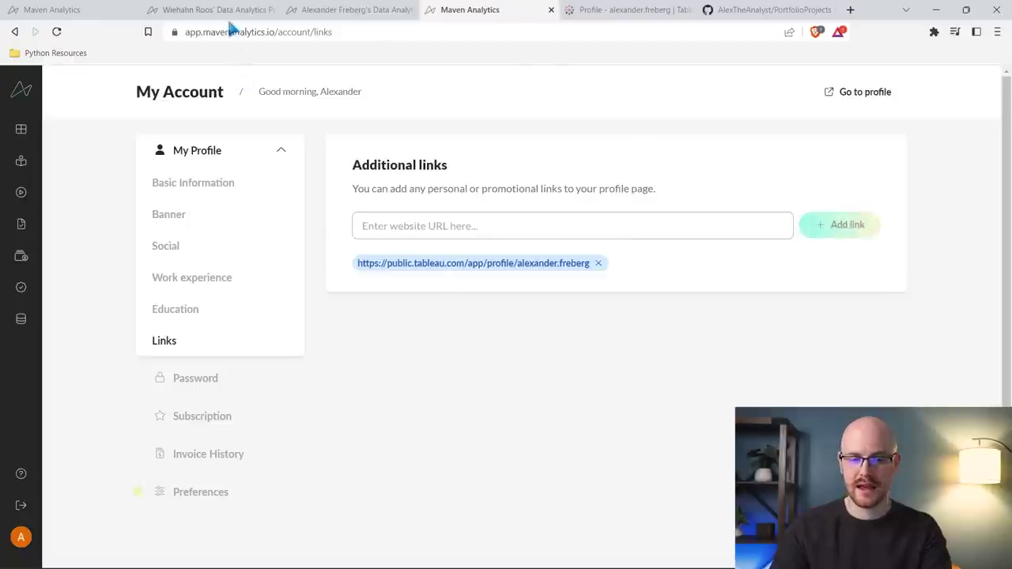
Reload the public profile page and examine its education and additional links sections
{"action": "left_click", "coordinate": [297, 9]}
{"action": "left_click", "coordinate": [57, 31]}
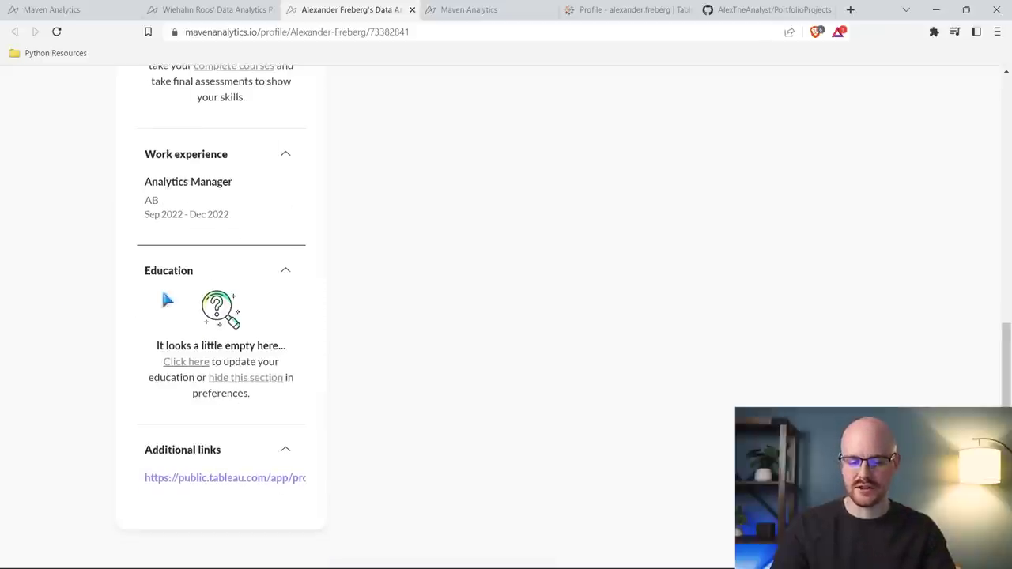
{"action": "scroll", "coordinate": [63, 327], "scroll_direction": "down", "scroll_amount": 1}
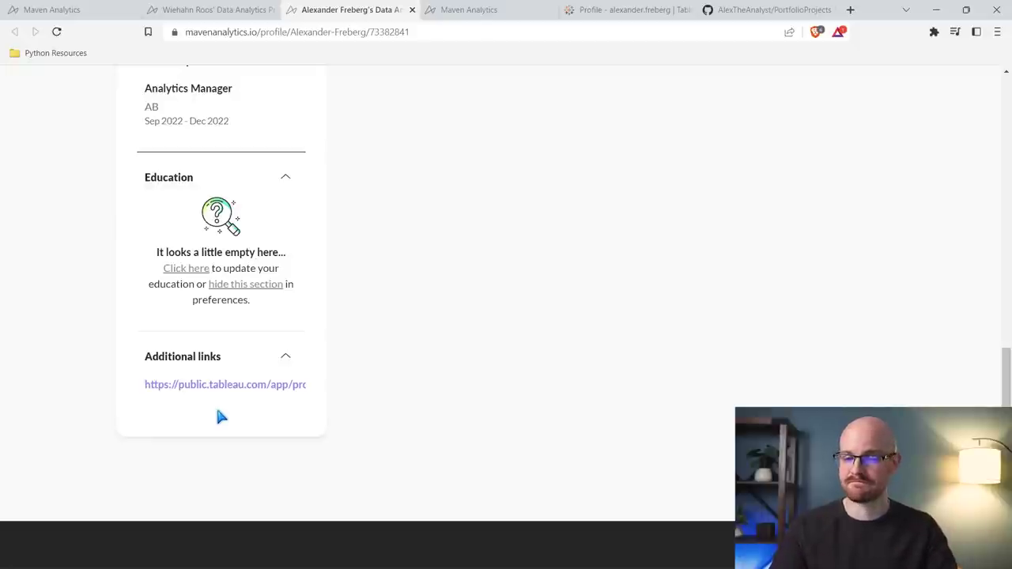
Turn off Show education in the account's profile preferences
{"action": "left_click", "coordinate": [467, 10]}
{"action": "scroll", "coordinate": [210, 376], "scroll_direction": "down", "scroll_amount": 2}
{"action": "scroll", "coordinate": [210, 376], "scroll_direction": "down", "scroll_amount": 1}
{"action": "left_click", "coordinate": [225, 324]}
{"action": "left_click", "coordinate": [571, 375]}
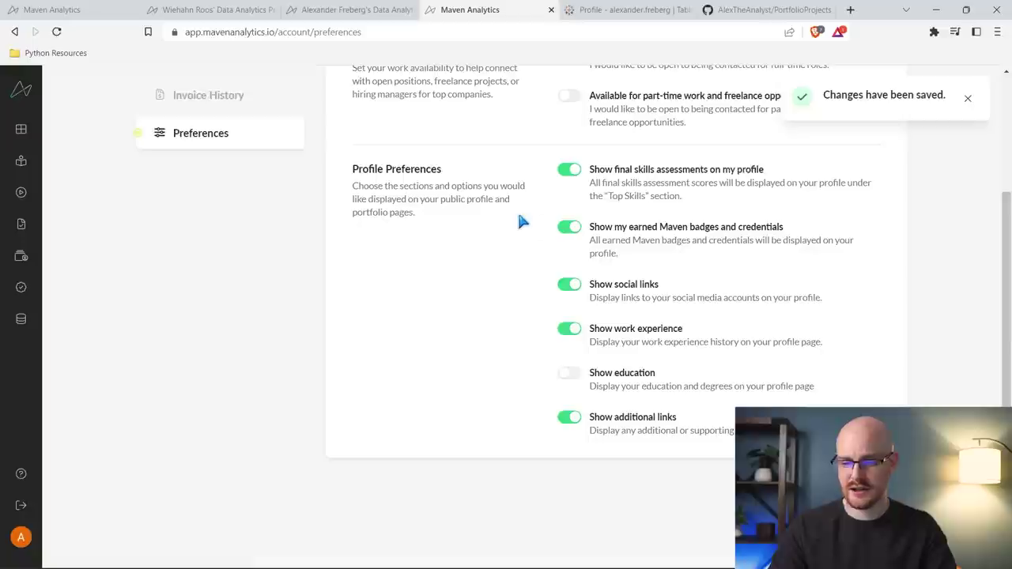
{"action": "scroll", "coordinate": [518, 222], "scroll_direction": "up", "scroll_amount": 2}
Reload the public profile page and examine which sections it displays, including top skills and work experience
{"action": "left_click", "coordinate": [352, 9]}
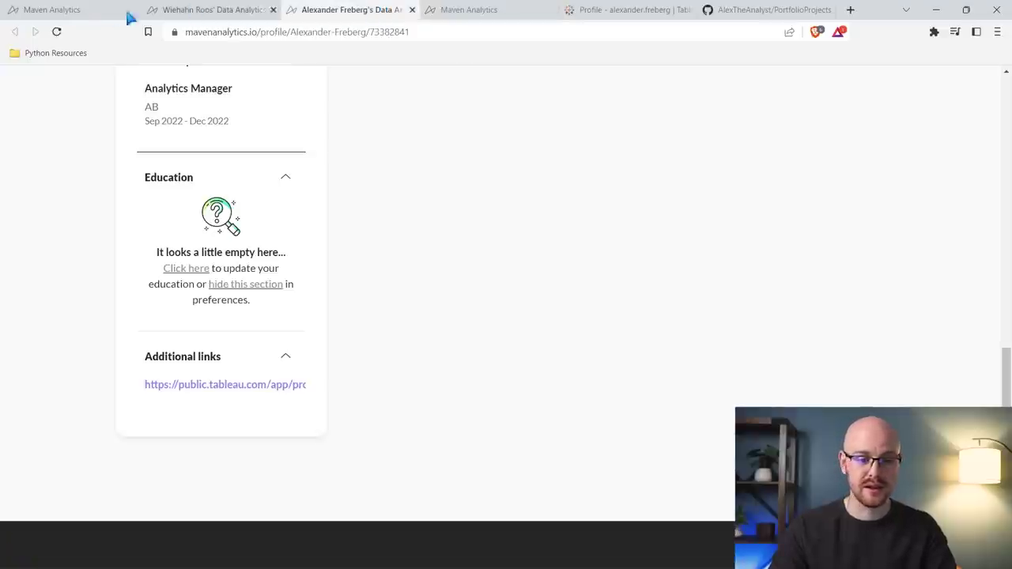
{"action": "left_click", "coordinate": [57, 32]}
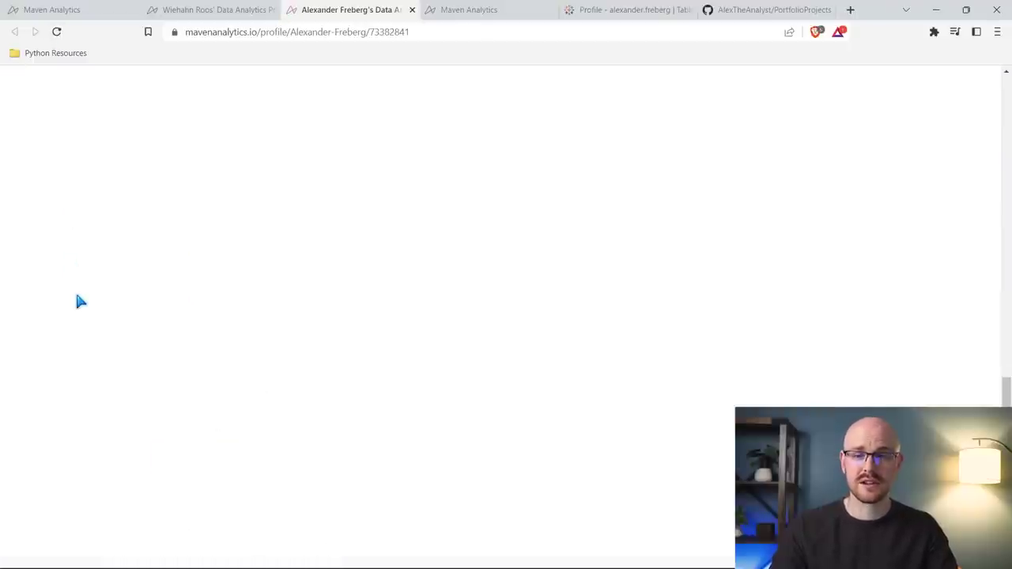
{"action": "scroll", "coordinate": [79, 302], "scroll_direction": "up", "scroll_amount": 4}
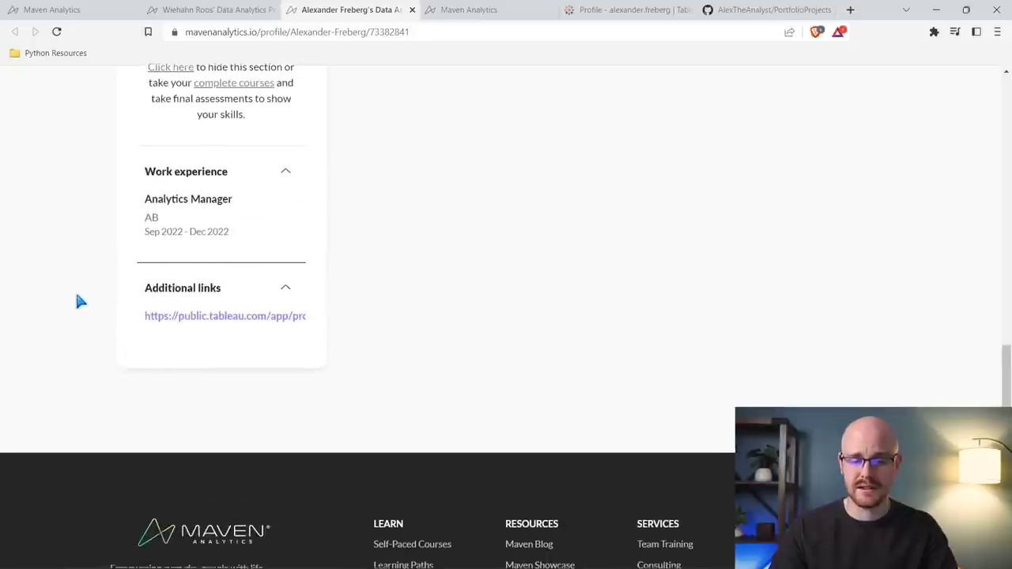
{"action": "scroll", "coordinate": [79, 302], "scroll_direction": "up", "scroll_amount": 1}
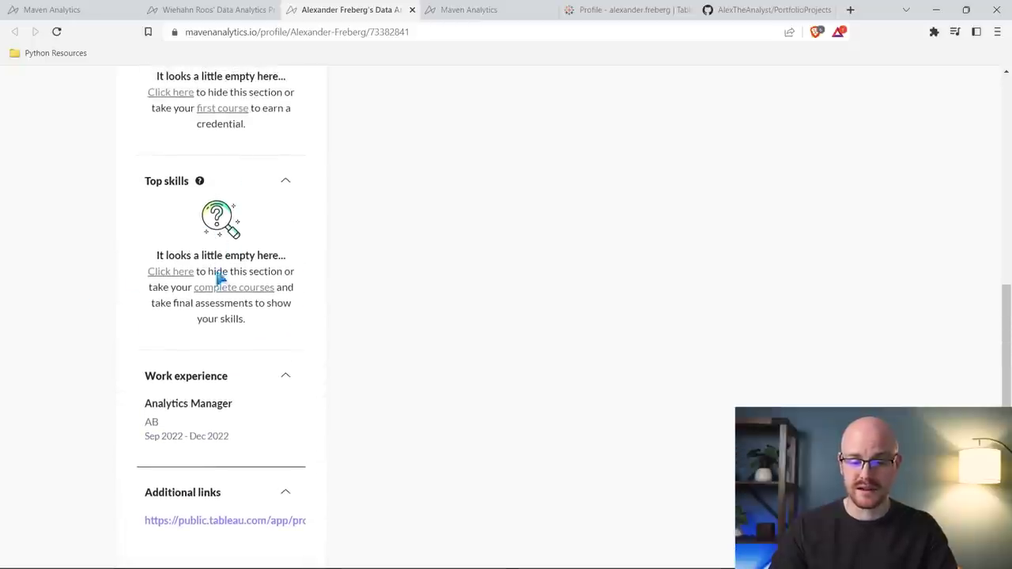
Review the visibility options in the profile preferences and compare them with the Top skills section of the public profile
{"action": "left_click", "coordinate": [469, 9]}
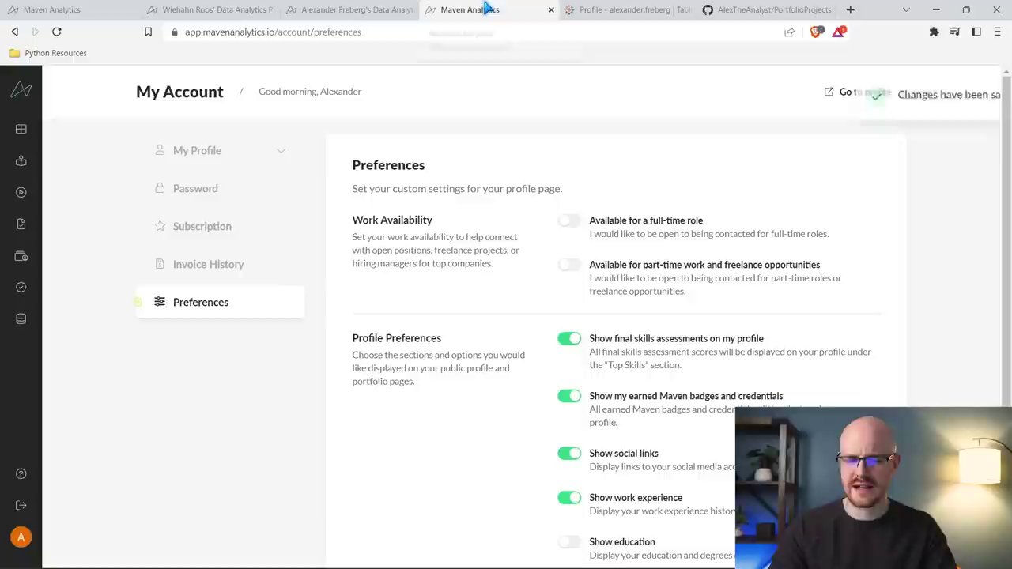
{"action": "left_click", "coordinate": [202, 151]}
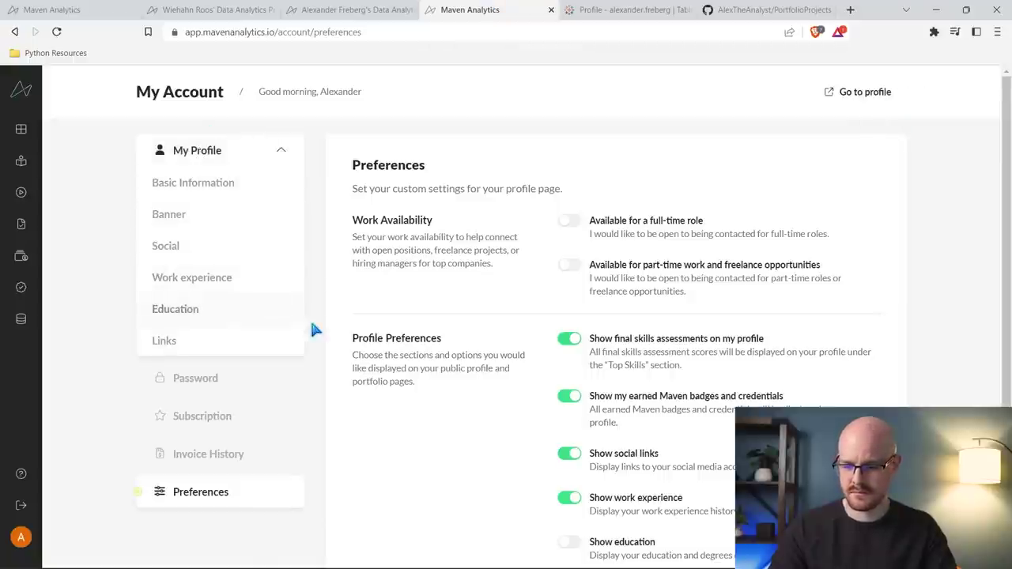
{"action": "scroll", "coordinate": [554, 376], "scroll_direction": "down", "scroll_amount": 2}
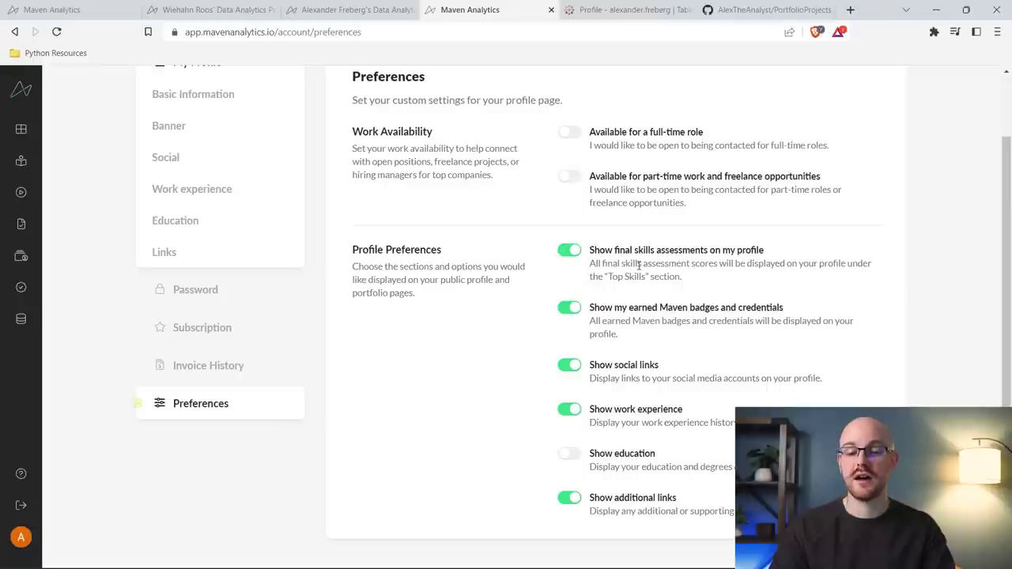
{"action": "left_click", "coordinate": [352, 10]}
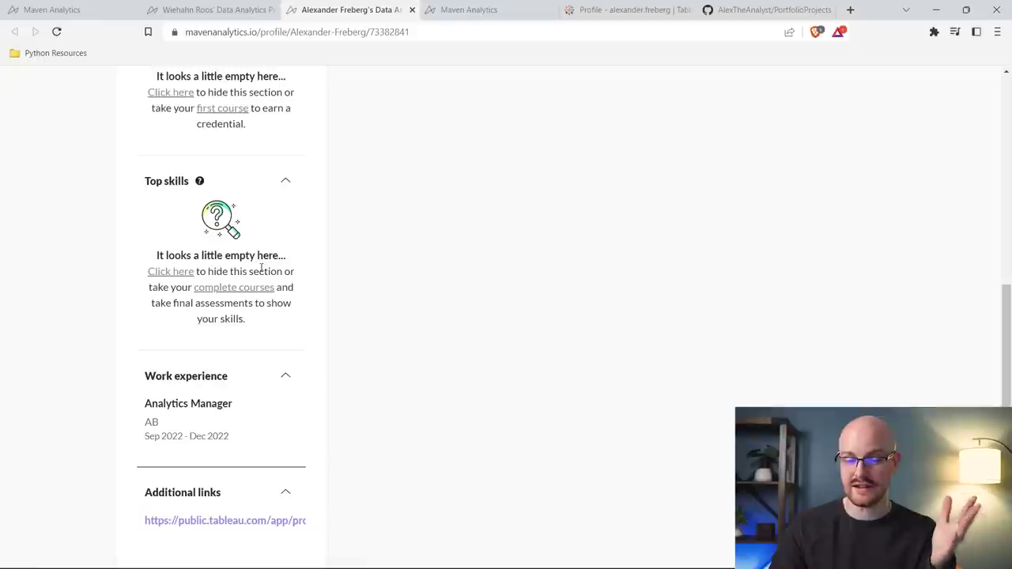
{"action": "left_click_drag", "start_coordinate": [156, 307], "coordinate": [282, 323]}
{"action": "left_click", "coordinate": [271, 320]}
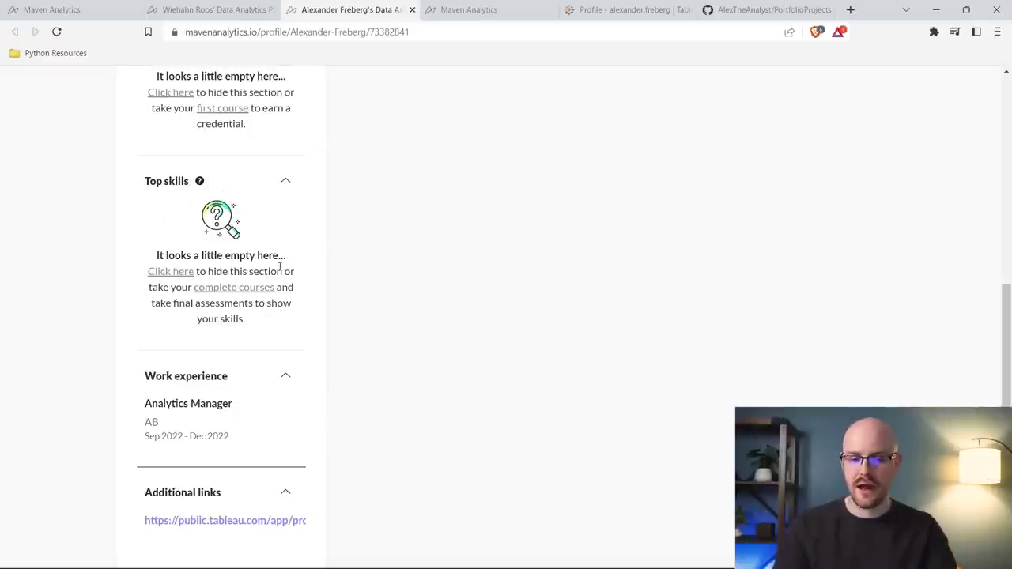
Look over the public profile page from its banner and basic details down to the credentials, skills and work experience sections
{"action": "scroll", "coordinate": [279, 267], "scroll_direction": "up", "scroll_amount": 1}
{"action": "scroll", "coordinate": [281, 269], "scroll_direction": "up", "scroll_amount": 2}
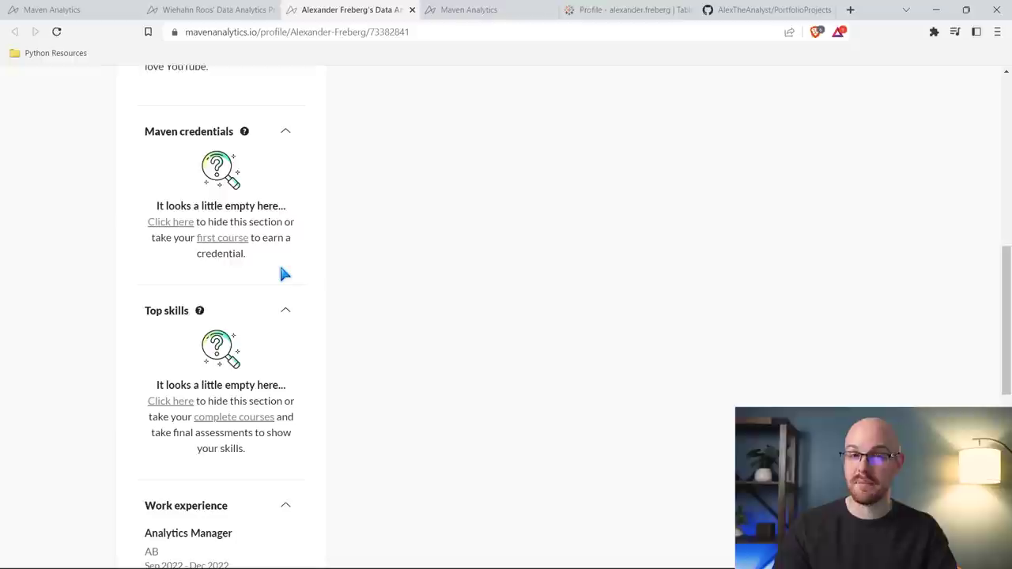
{"action": "scroll", "coordinate": [261, 258], "scroll_direction": "up", "scroll_amount": 3}
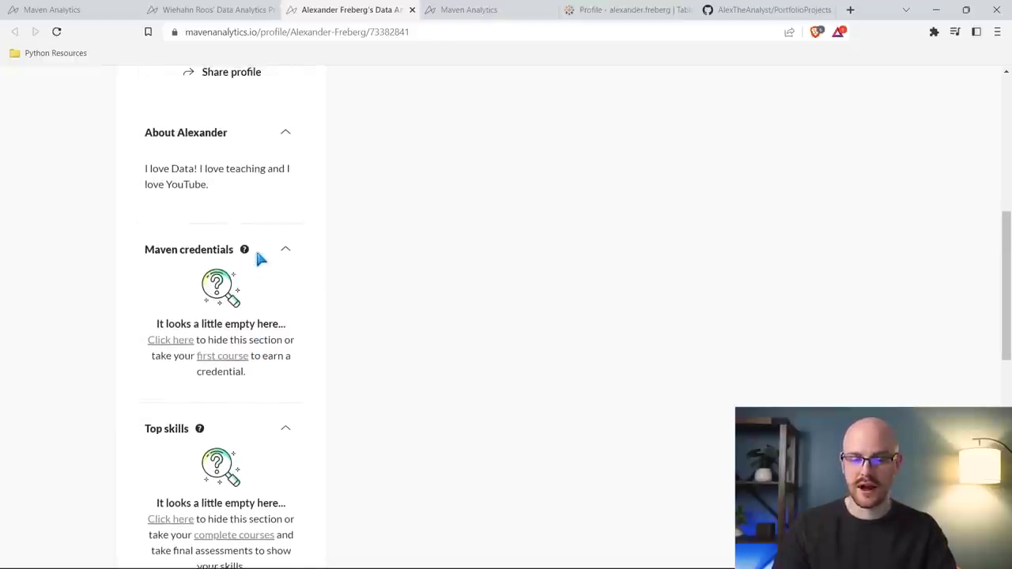
{"action": "scroll", "coordinate": [261, 258], "scroll_direction": "up", "scroll_amount": 7}
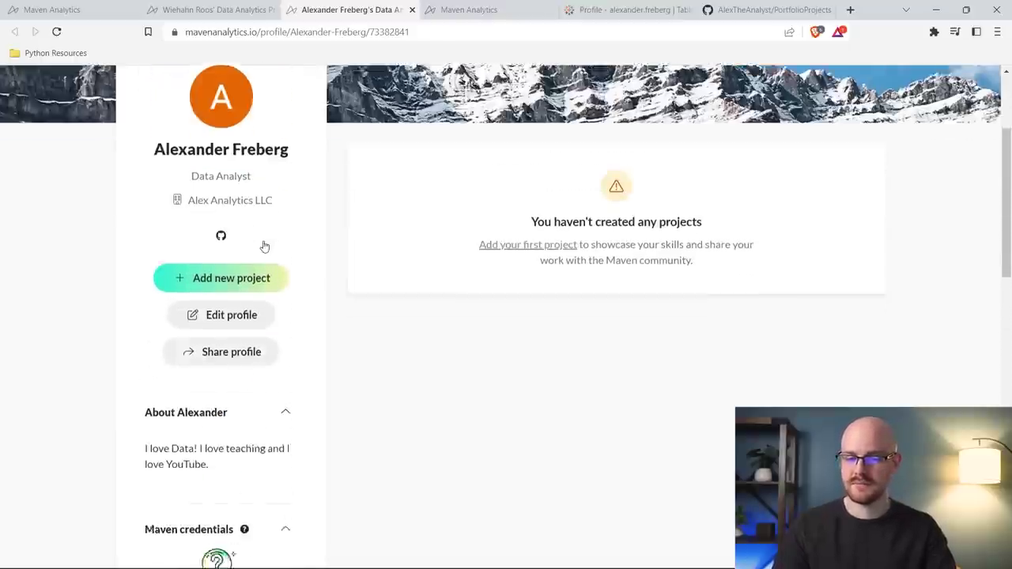
{"action": "scroll", "coordinate": [265, 247], "scroll_direction": "up", "scroll_amount": 4}
{"action": "scroll", "coordinate": [267, 246], "scroll_direction": "down", "scroll_amount": 2}
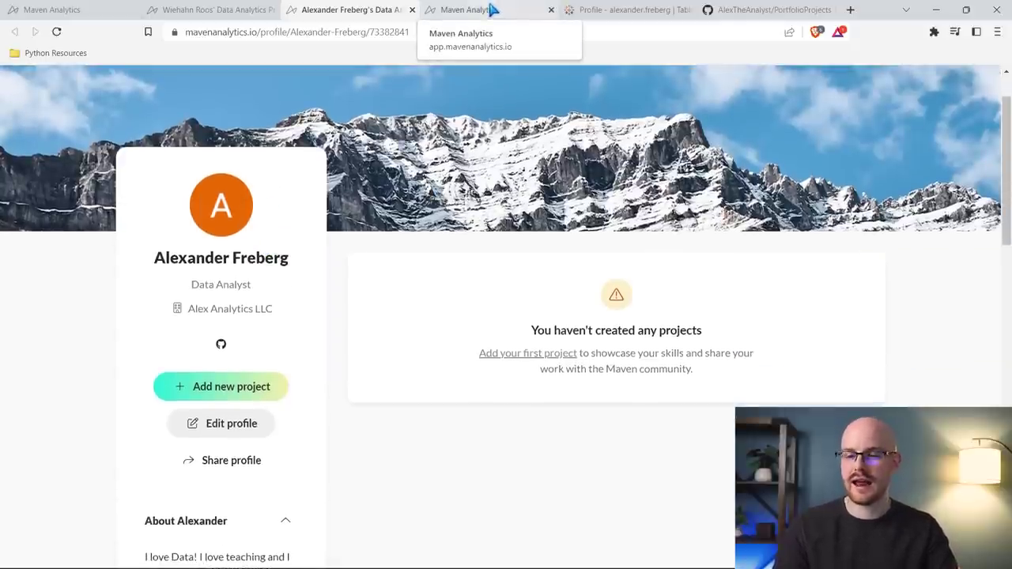
{"action": "scroll", "coordinate": [352, 200], "scroll_direction": "down", "scroll_amount": 4}
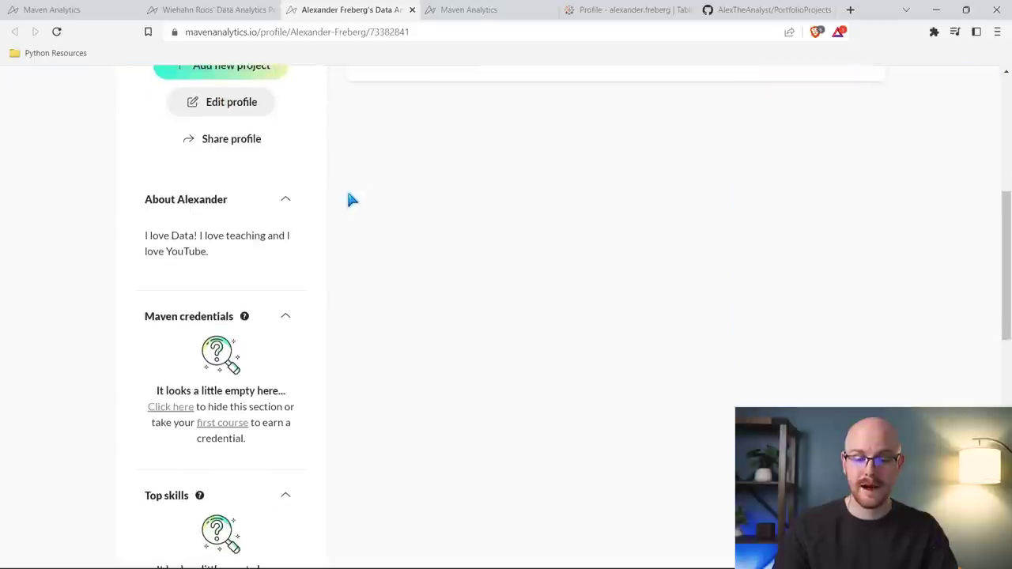
{"action": "scroll", "coordinate": [346, 203], "scroll_direction": "down", "scroll_amount": 2}
{"action": "scroll", "coordinate": [304, 213], "scroll_direction": "down", "scroll_amount": 1}
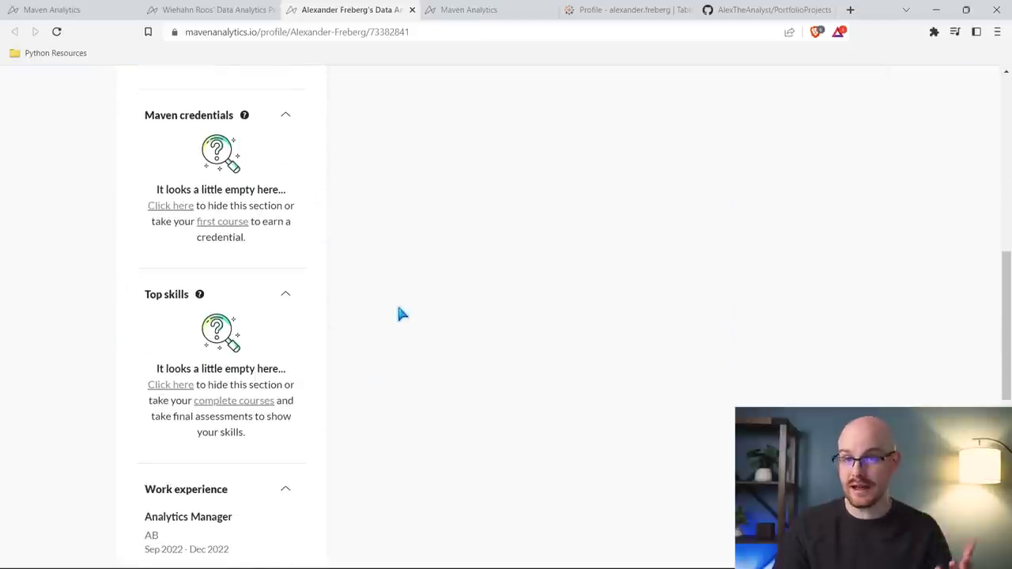
{"action": "scroll", "coordinate": [377, 217], "scroll_direction": "up", "scroll_amount": 7}
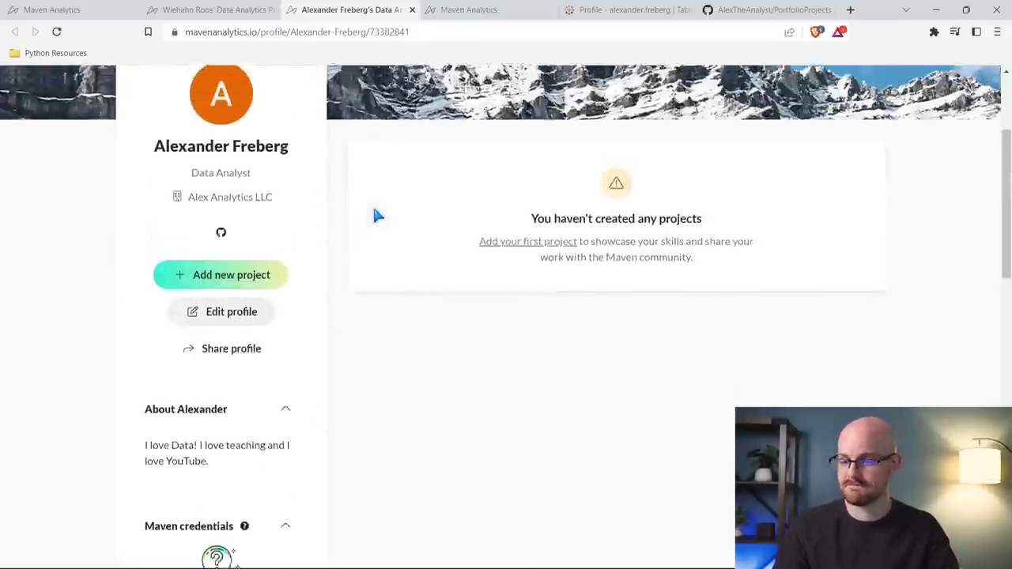
Recheck the account preferences and the public profile's project area, and close the account preferences page
{"action": "left_click", "coordinate": [496, 7]}
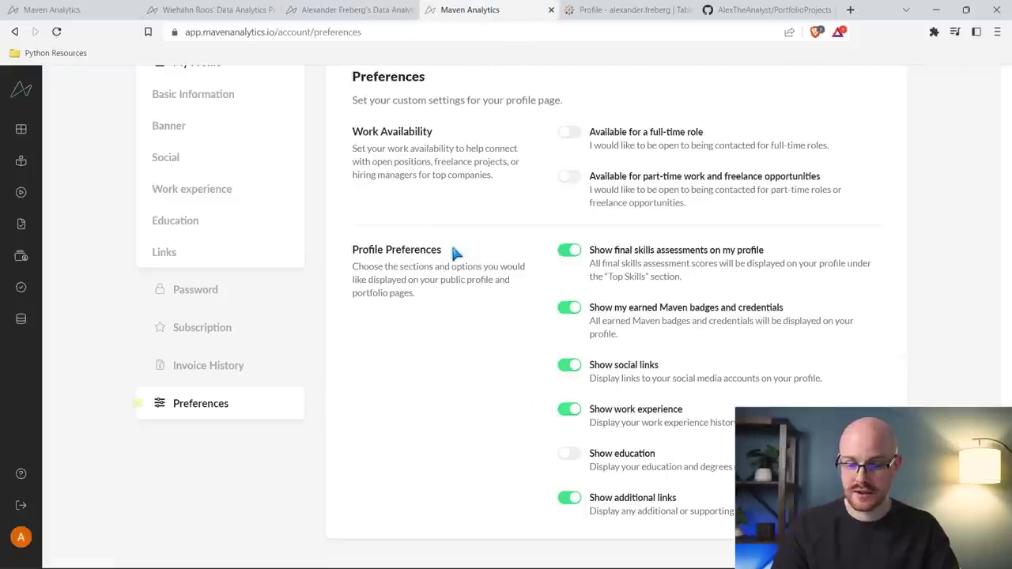
{"action": "scroll", "coordinate": [457, 251], "scroll_direction": "up", "scroll_amount": 2}
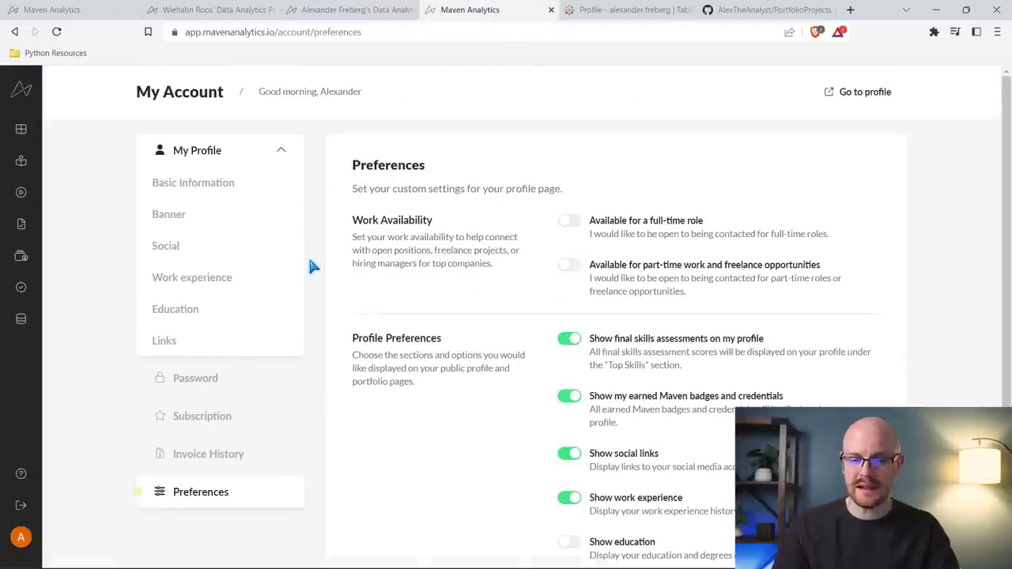
{"action": "left_click", "coordinate": [369, 8]}
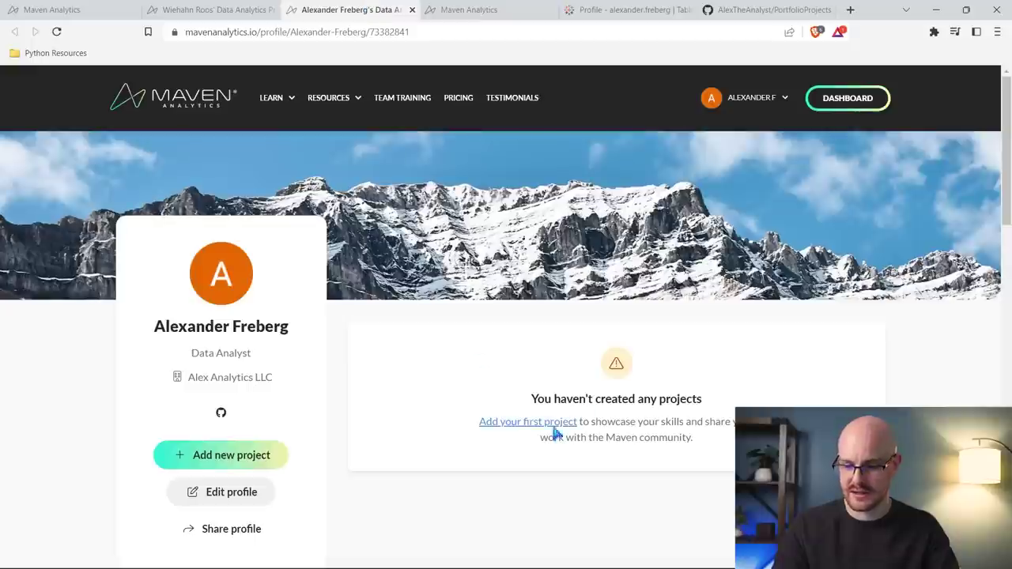
{"action": "left_click", "coordinate": [516, 8]}
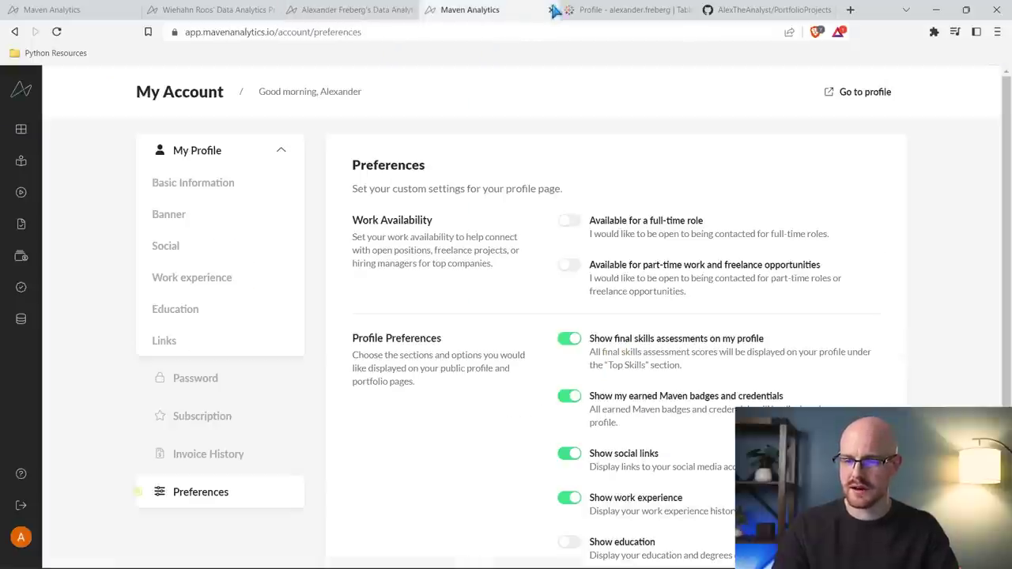
{"action": "left_click", "coordinate": [552, 10]}
Start a new portfolio project from the public profile page
{"action": "left_click", "coordinate": [350, 9]}
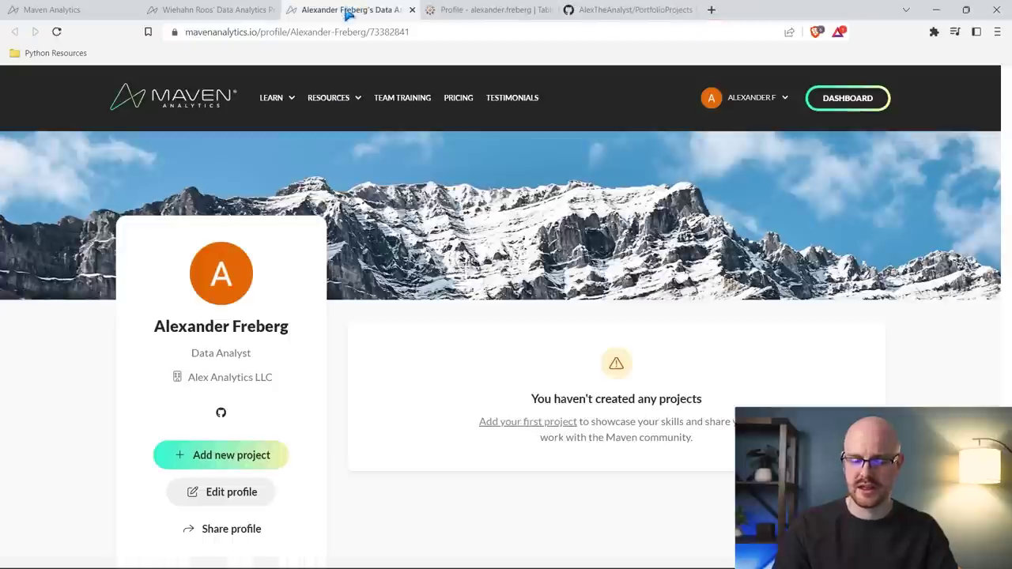
{"action": "scroll", "coordinate": [305, 311], "scroll_direction": "down", "scroll_amount": 2}
{"action": "scroll", "coordinate": [305, 311], "scroll_direction": "down", "scroll_amount": 1}
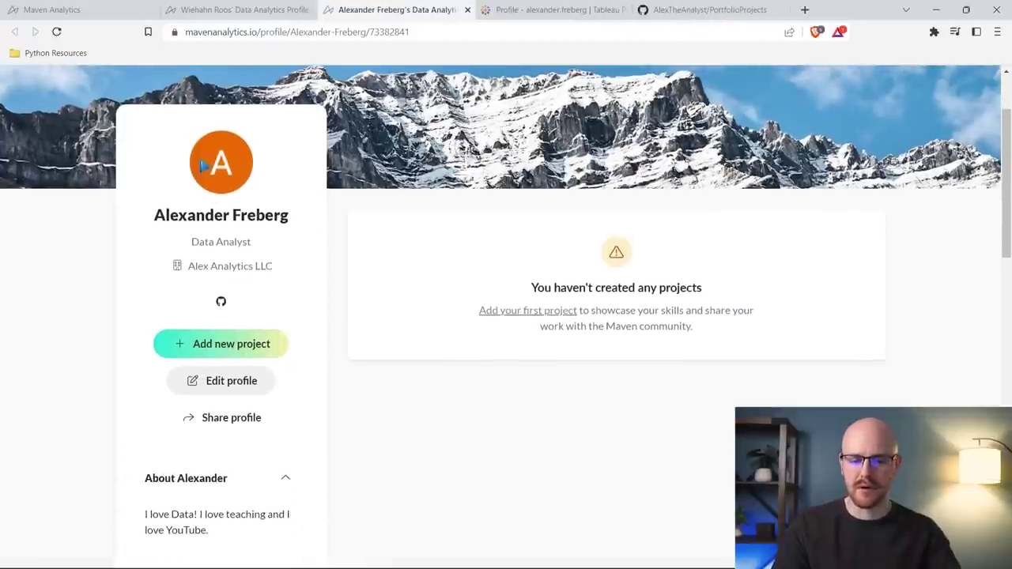
{"action": "left_click", "coordinate": [220, 348]}
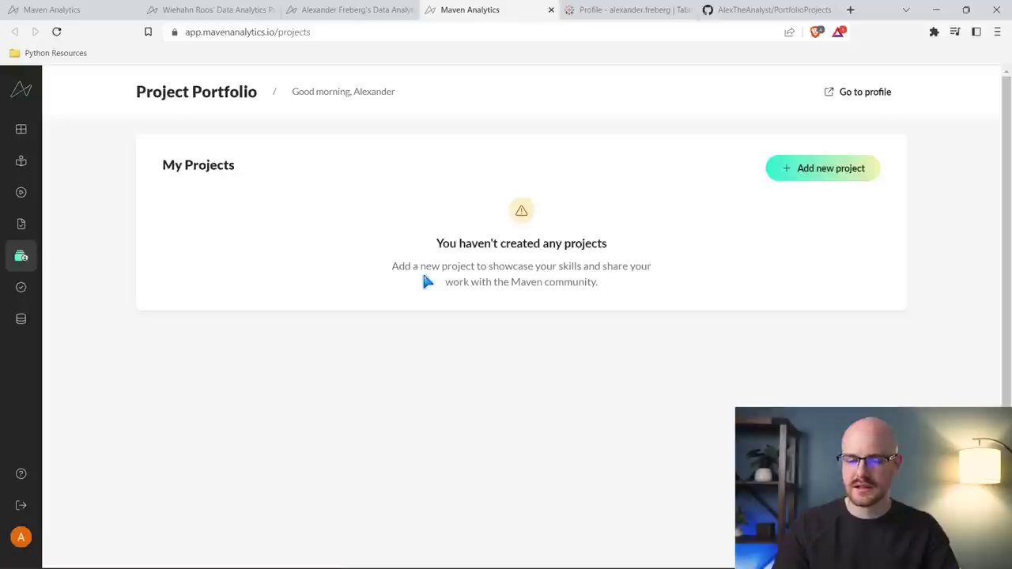
{"action": "left_click", "coordinate": [822, 173]}
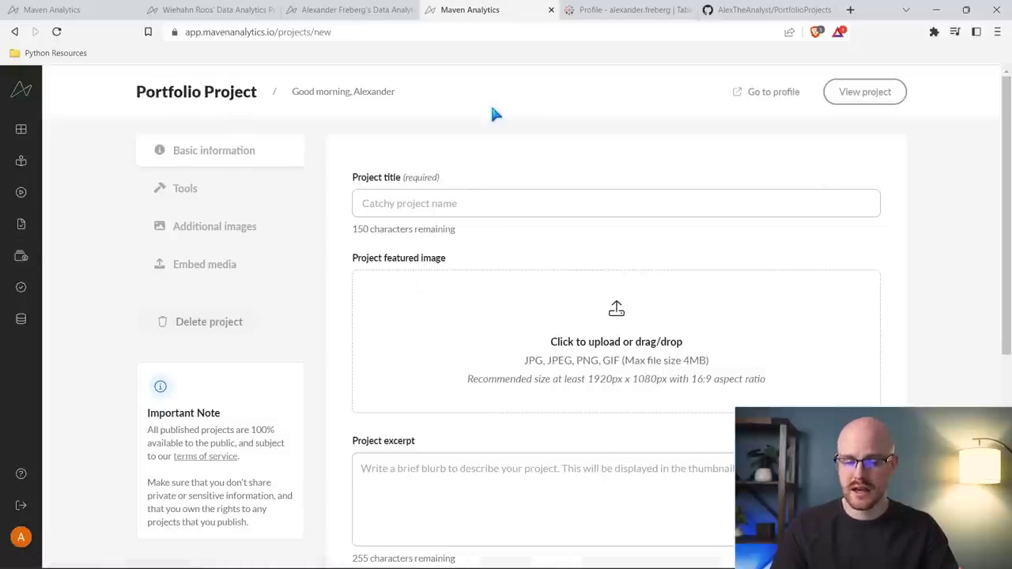
Look over the vizzes on the Tableau Public profile, and title the new portfolio project "AirBNB Project"
{"action": "left_click", "coordinate": [617, 10]}
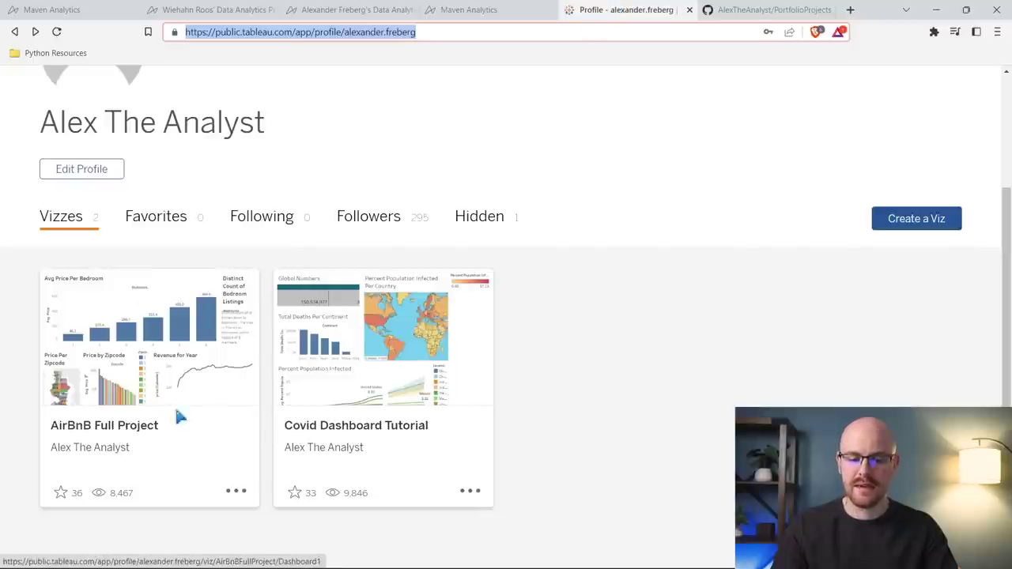
{"action": "scroll", "coordinate": [506, 214], "scroll_direction": "up", "scroll_amount": 2}
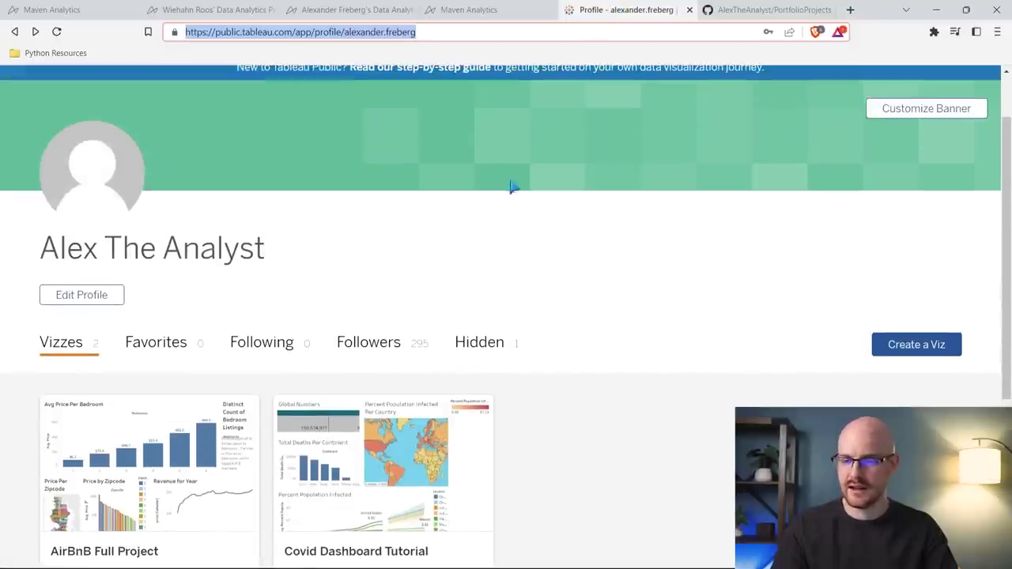
{"action": "left_click", "coordinate": [512, 10]}
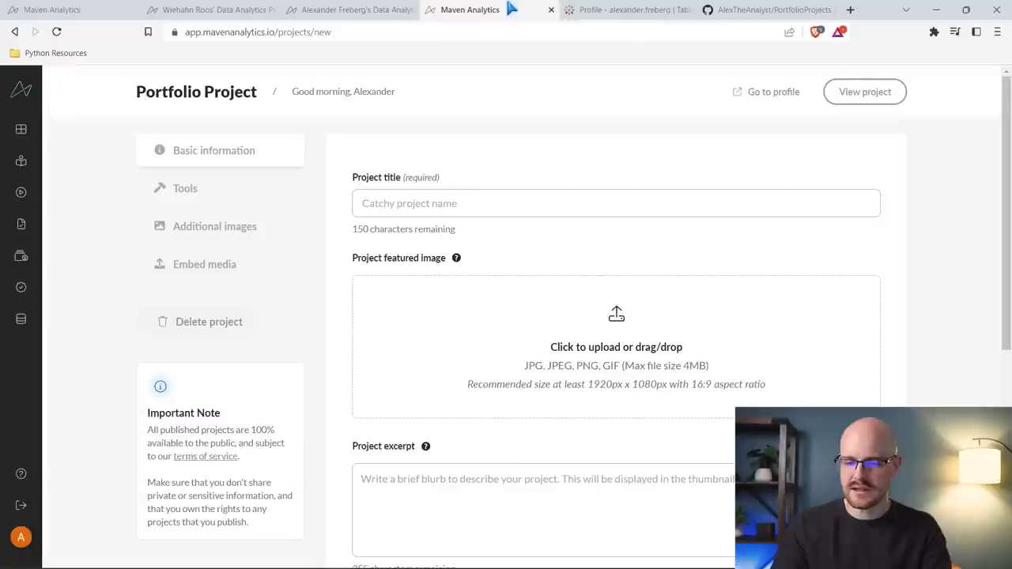
{"action": "left_click", "coordinate": [445, 205]}
{"action": "type", "text": "AirBNB P"}
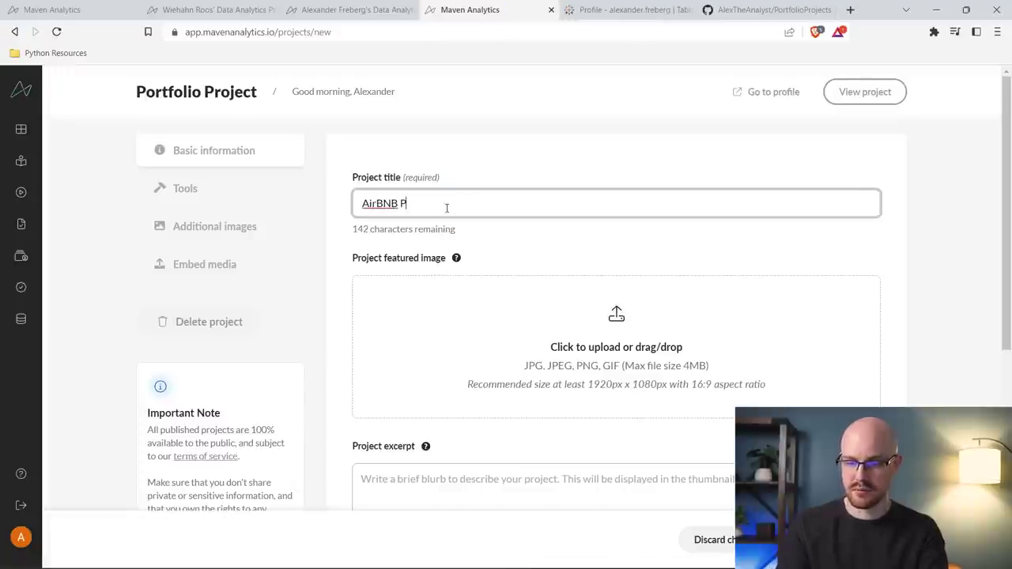
{"action": "scroll", "coordinate": [447, 207], "scroll_direction": "down", "scroll_amount": 1}
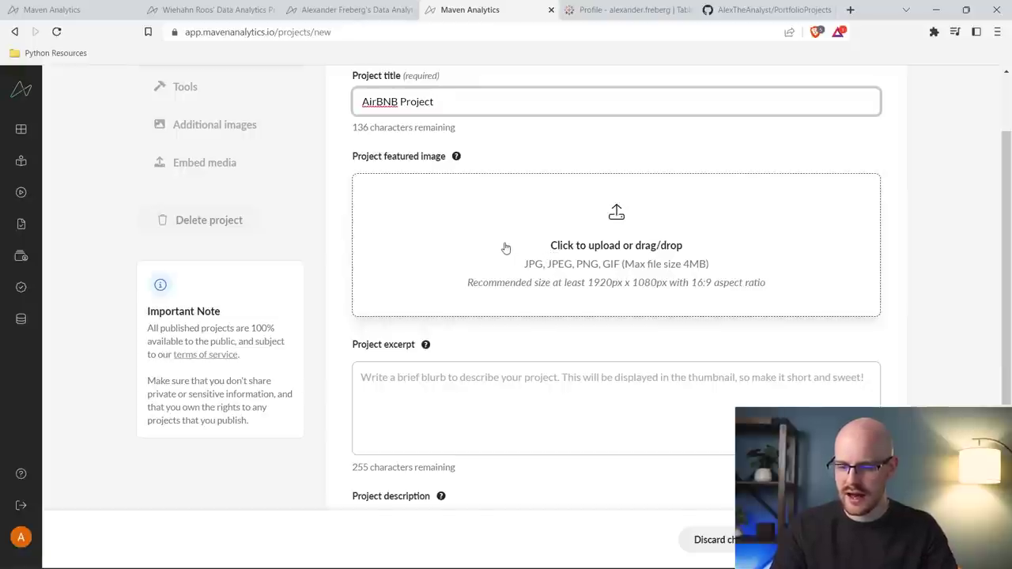
Check the AirBnB viz on Tableau Public, and write the project excerpt "This is a Tableau Project of AirBNB Listings."
{"action": "left_click", "coordinate": [621, 9]}
{"action": "scroll", "coordinate": [199, 425], "scroll_direction": "down", "scroll_amount": 1}
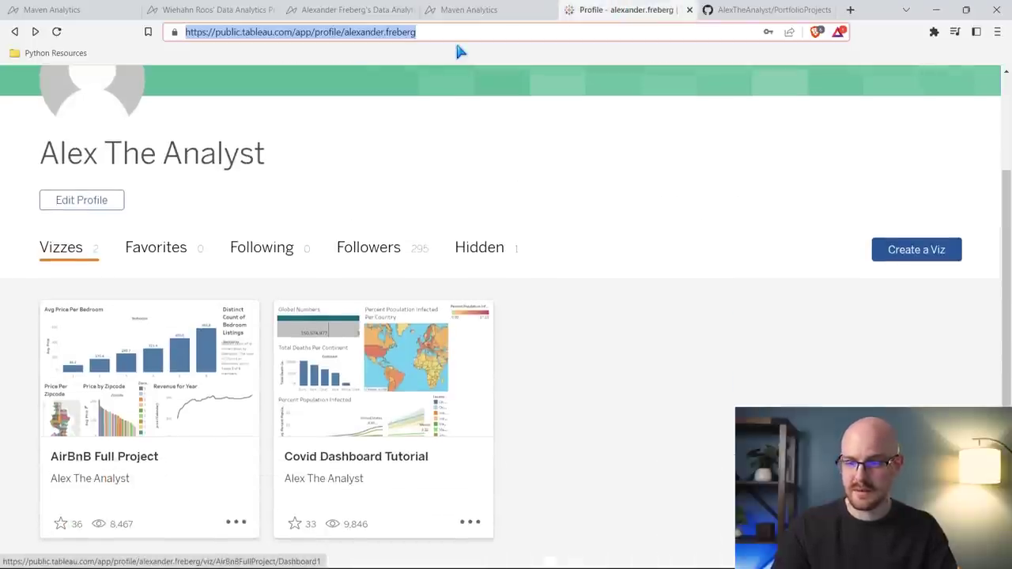
{"action": "left_click", "coordinate": [472, 9]}
{"action": "scroll", "coordinate": [554, 293], "scroll_direction": "down", "scroll_amount": 1}
{"action": "left_click", "coordinate": [515, 270]}
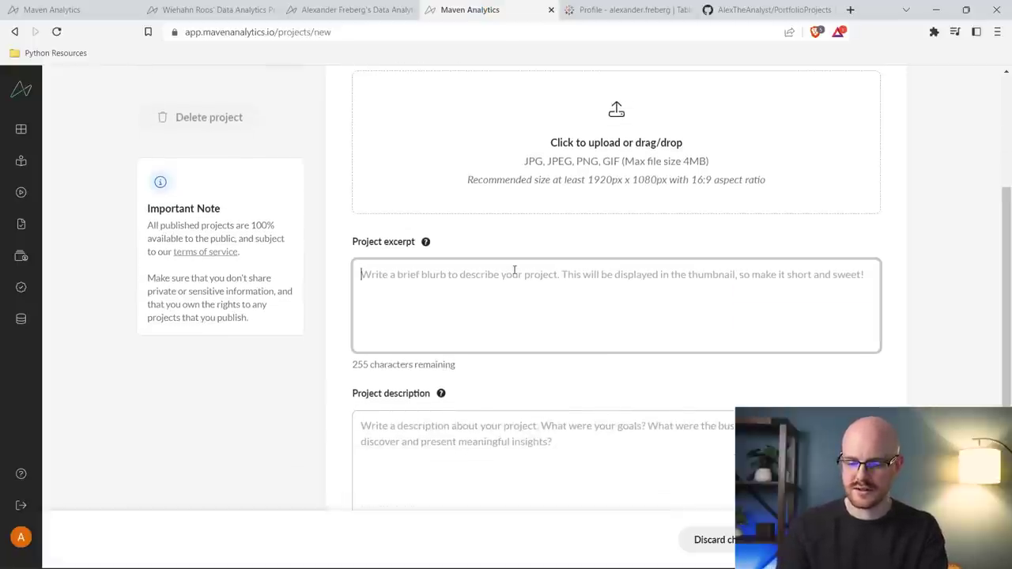
{"action": "type", "text": "This is a"}
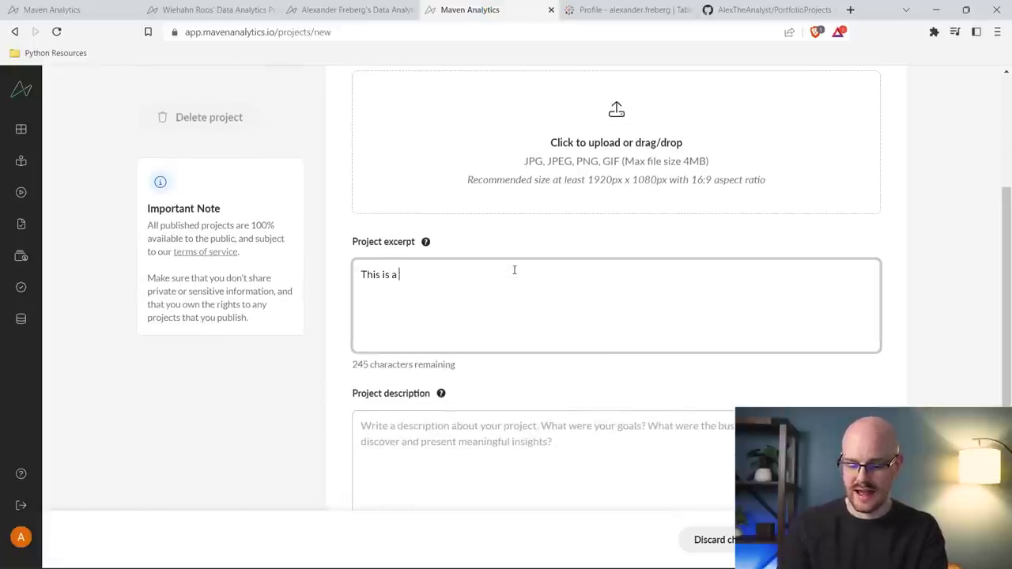
{"action": "type", "text": " Tableau Project of AirBNB Listings."}
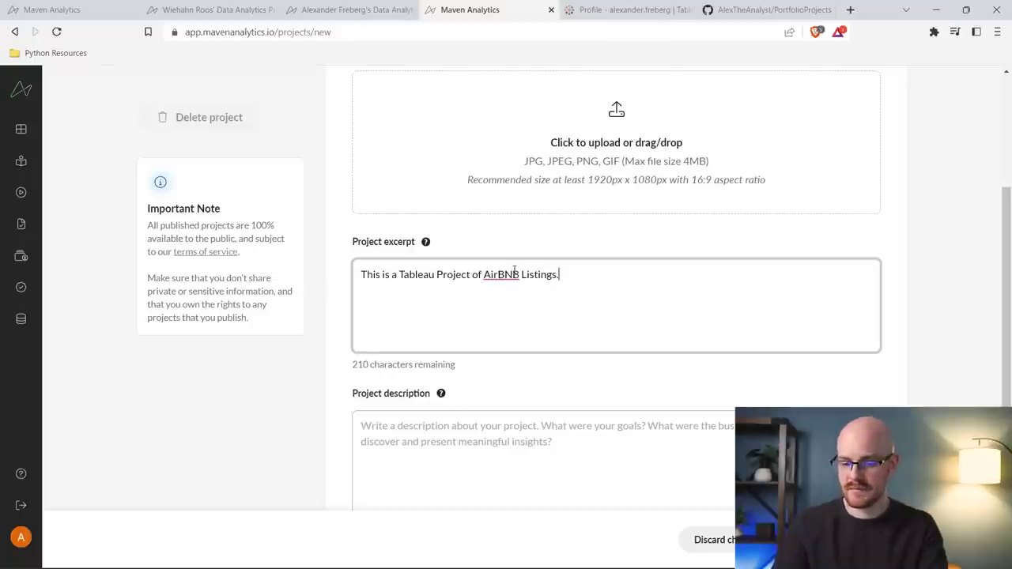
Copy the excerpt text into the project description and save the project's basic information
{"action": "scroll", "coordinate": [514, 271], "scroll_direction": "down", "scroll_amount": 2}
{"action": "left_click_drag", "start_coordinate": [586, 145], "coordinate": [353, 165]}
{"action": "key", "text": "ctrl+c"}
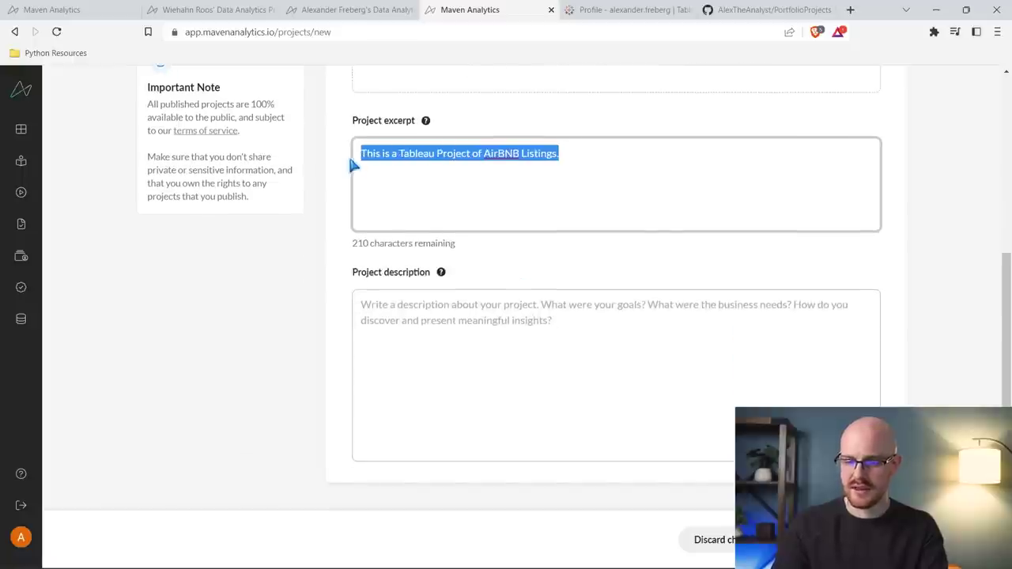
{"action": "left_click", "coordinate": [440, 317]}
{"action": "key", "text": "ctrl+v"}
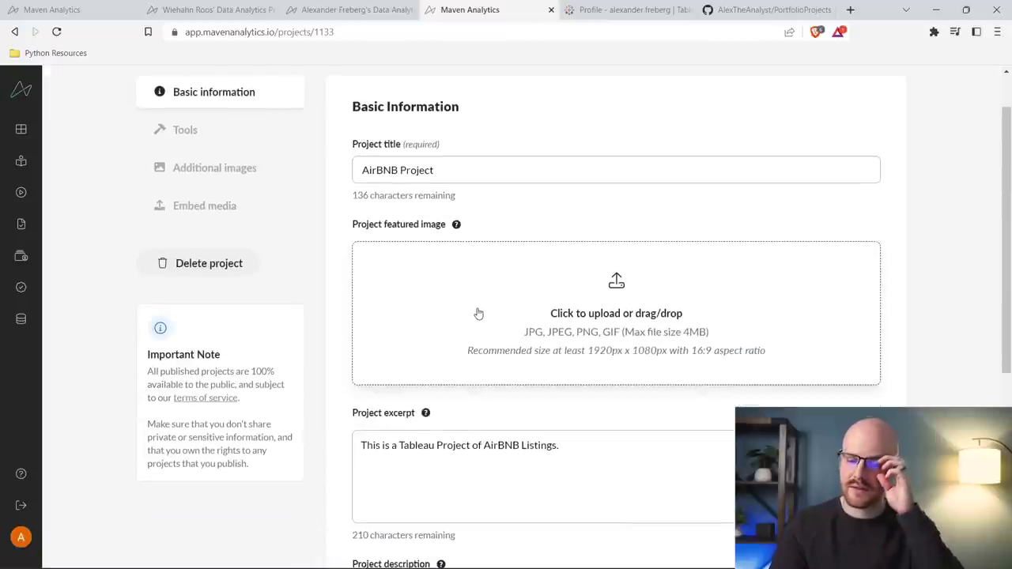
Mark Tableau as the tool used for this project and save the change
{"action": "left_click", "coordinate": [220, 134]}
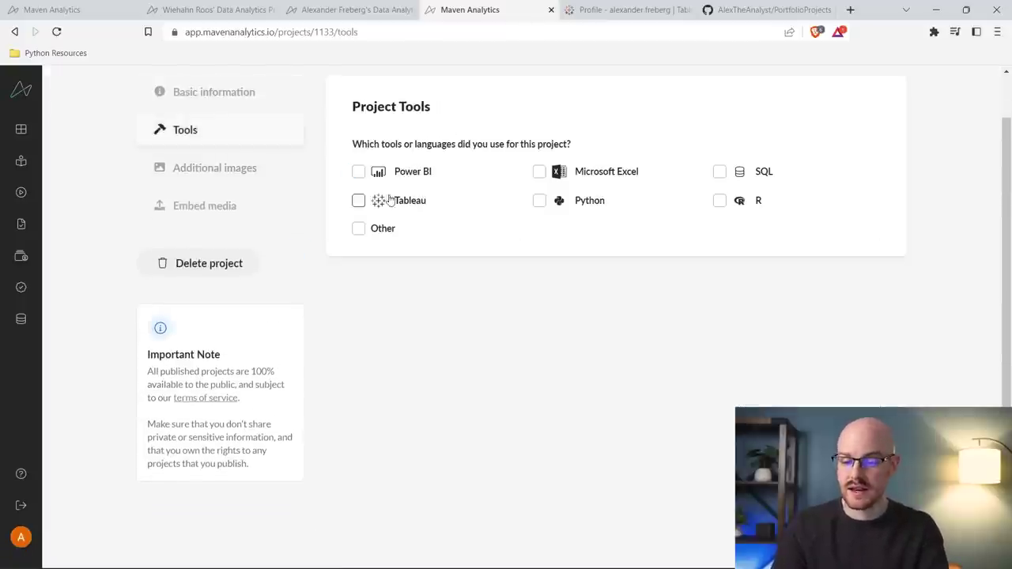
{"action": "left_click", "coordinate": [358, 201]}
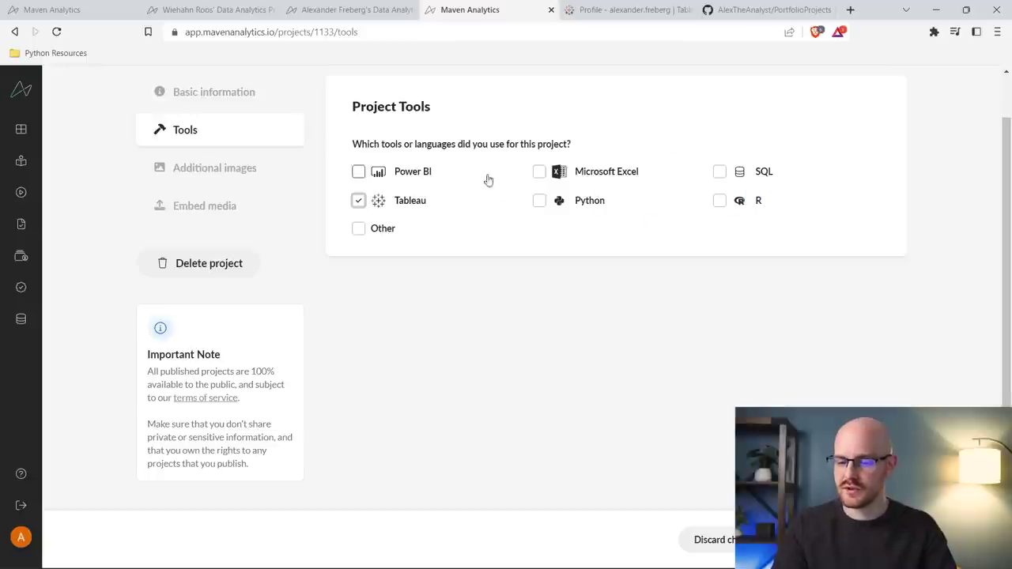
{"action": "left_click", "coordinate": [367, 231]}
{"action": "left_click", "coordinate": [367, 230]}
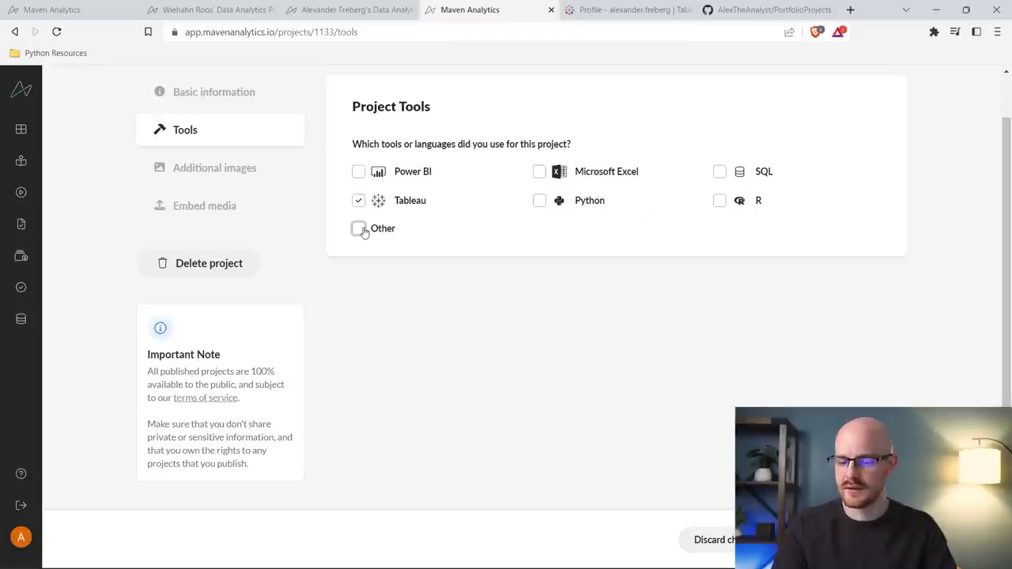
{"action": "left_click", "coordinate": [194, 171]}
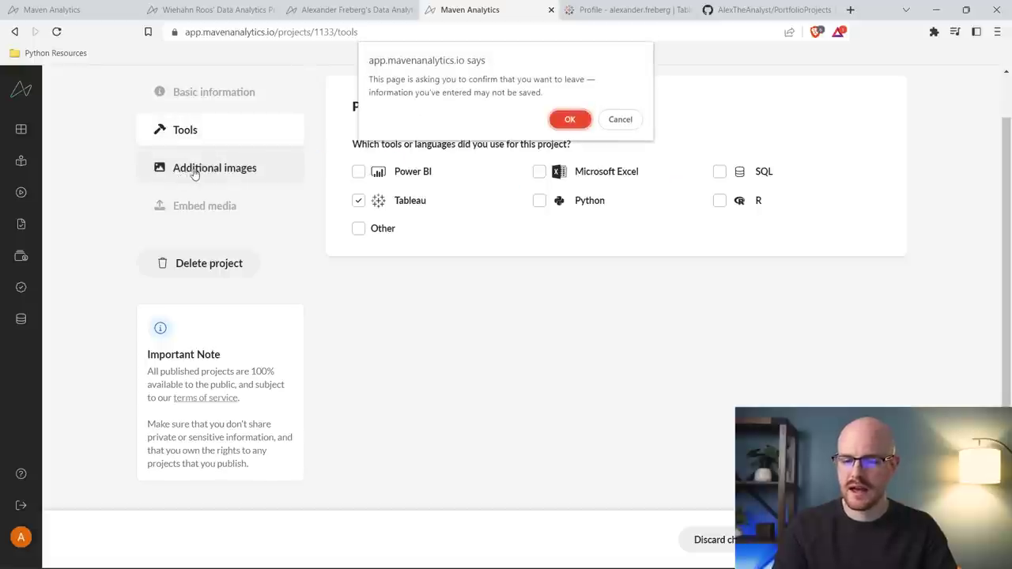
{"action": "left_click", "coordinate": [620, 120]}
{"action": "left_click", "coordinate": [772, 540]}
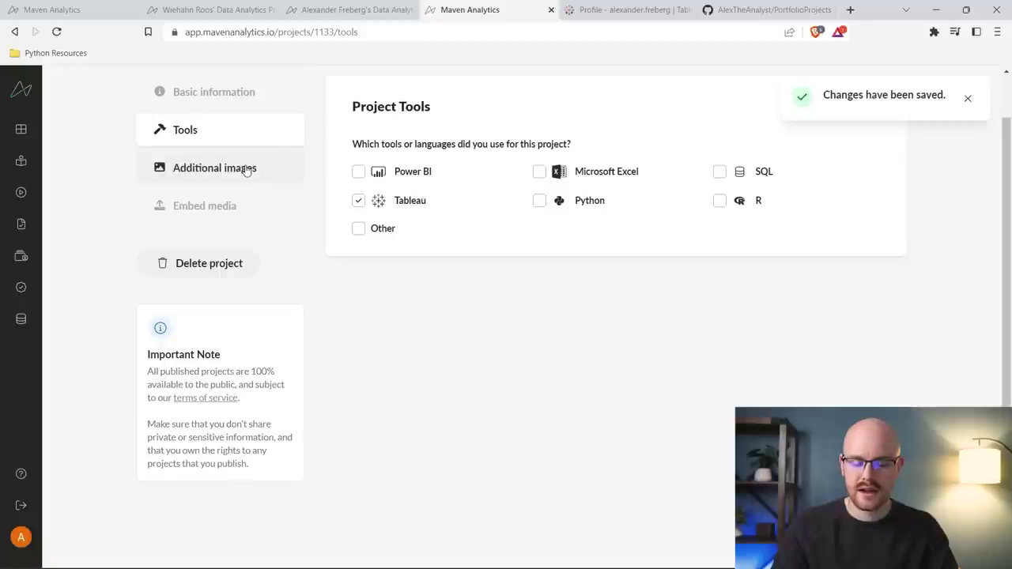
Look at the additional images section, and set the project's embedded media type to Tableau
{"action": "left_click", "coordinate": [214, 168]}
{"action": "scroll", "coordinate": [499, 253], "scroll_direction": "up", "scroll_amount": 1}
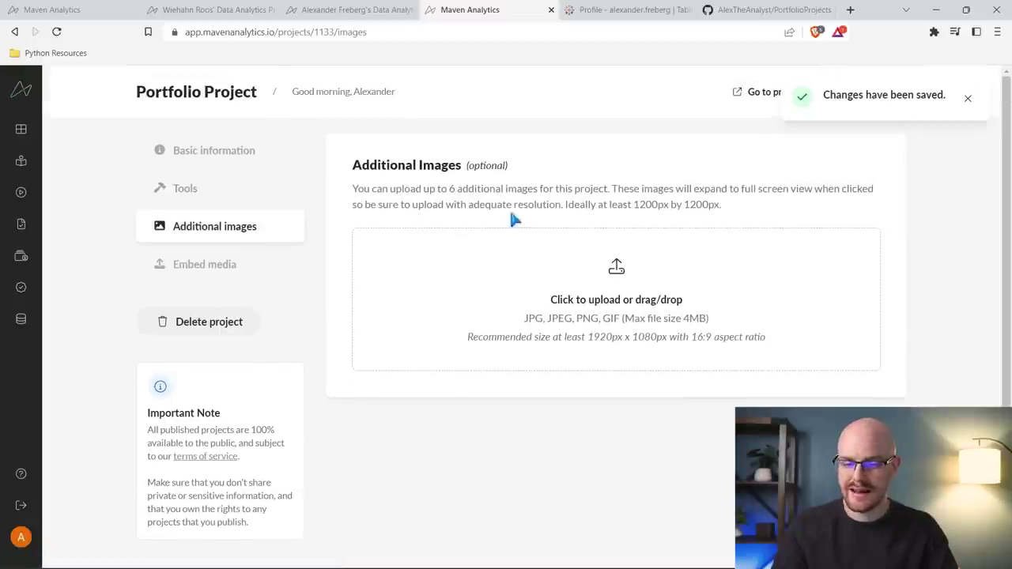
{"action": "left_click", "coordinate": [207, 265]}
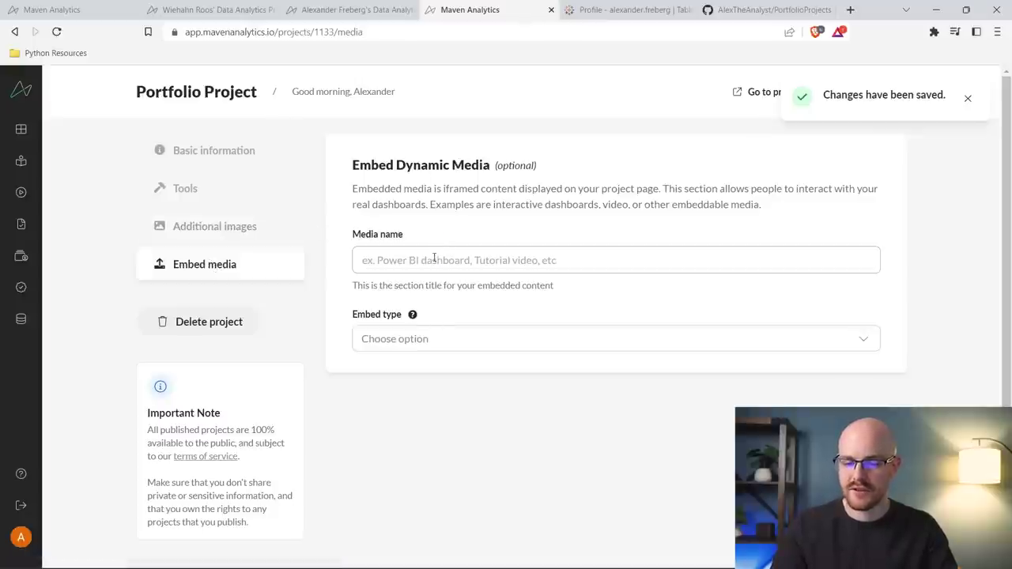
{"action": "left_click", "coordinate": [427, 340]}
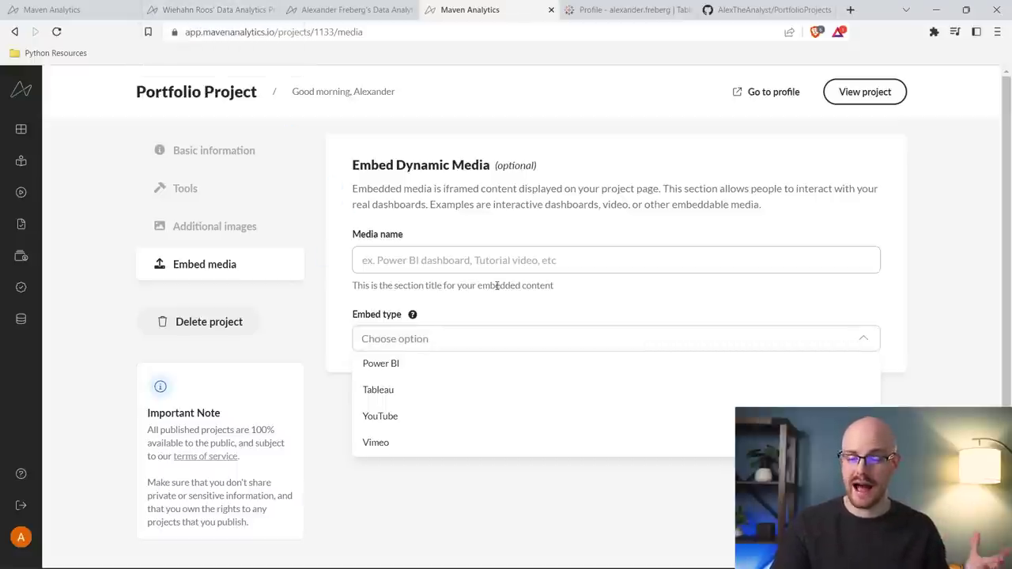
{"action": "left_click", "coordinate": [486, 390]}
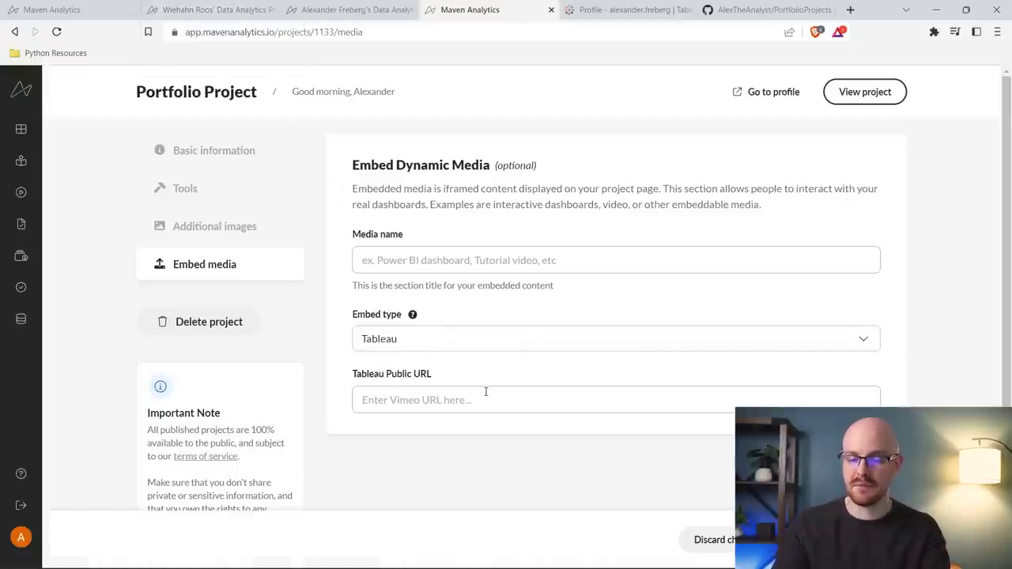
Copy the address of the AirBnB Full Project viz from Tableau Public into the embed's Tableau Public URL
{"action": "left_click", "coordinate": [625, 9]}
{"action": "left_click", "coordinate": [189, 332]}
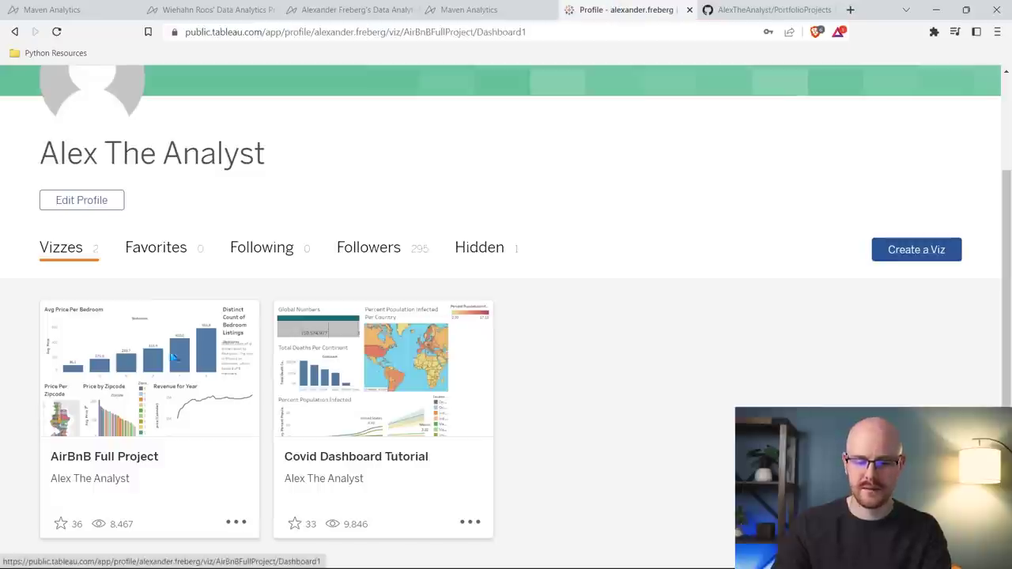
{"action": "left_click", "coordinate": [596, 32]}
{"action": "key", "text": "ctrl+c"}
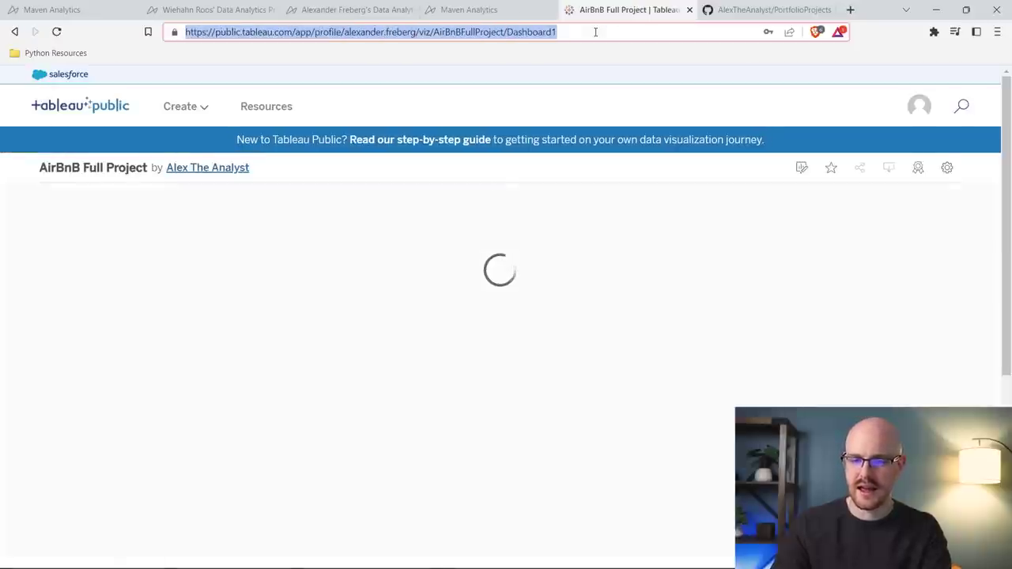
{"action": "left_click", "coordinate": [518, 9]}
{"action": "left_click", "coordinate": [469, 392]}
{"action": "key", "text": "ctrl+v"}
{"action": "key", "text": "ctrl+a"}
{"action": "key", "text": "BackSpace"}
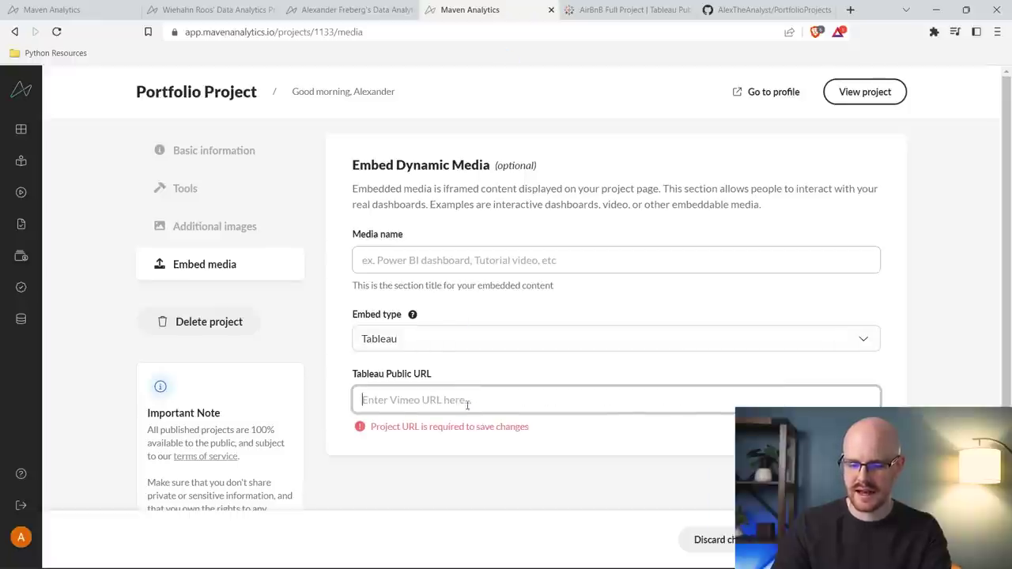
{"action": "left_click_drag", "start_coordinate": [352, 378], "coordinate": [440, 382]}
{"action": "left_click", "coordinate": [441, 398]}
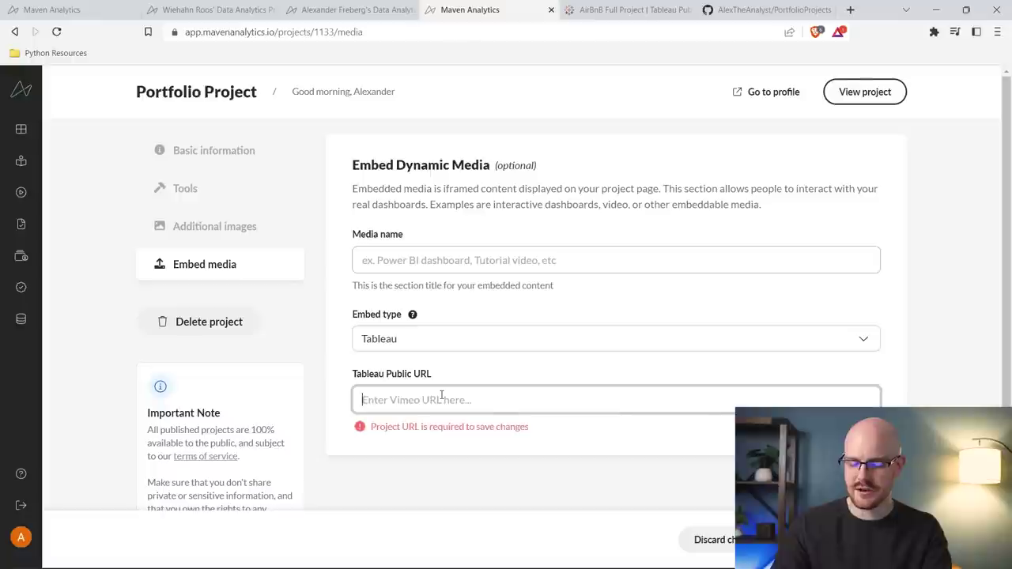
{"action": "key", "text": "ctrl+v"}
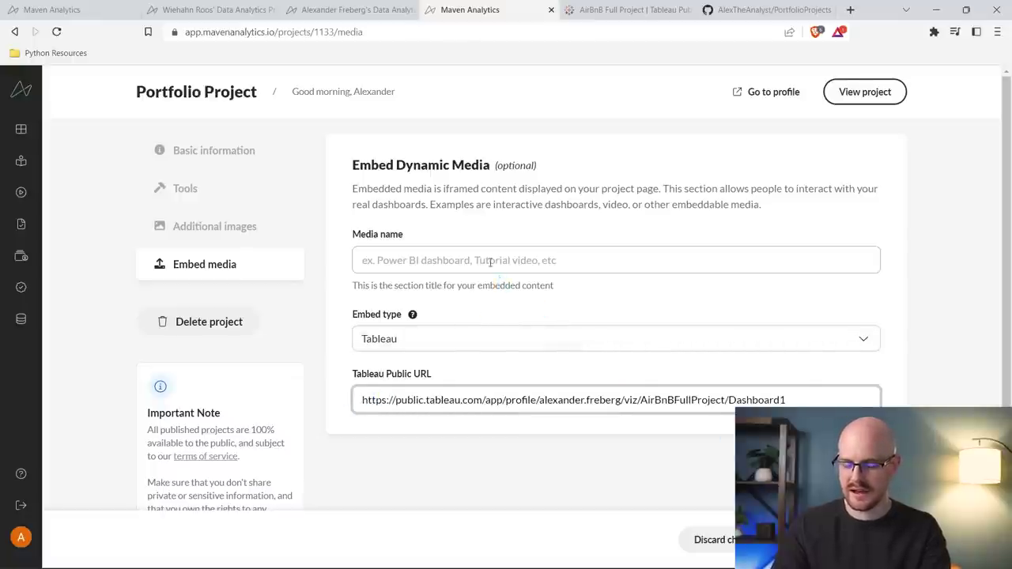
Name the embedded media "Tableau Project" and save the changes
{"action": "left_click", "coordinate": [397, 259]}
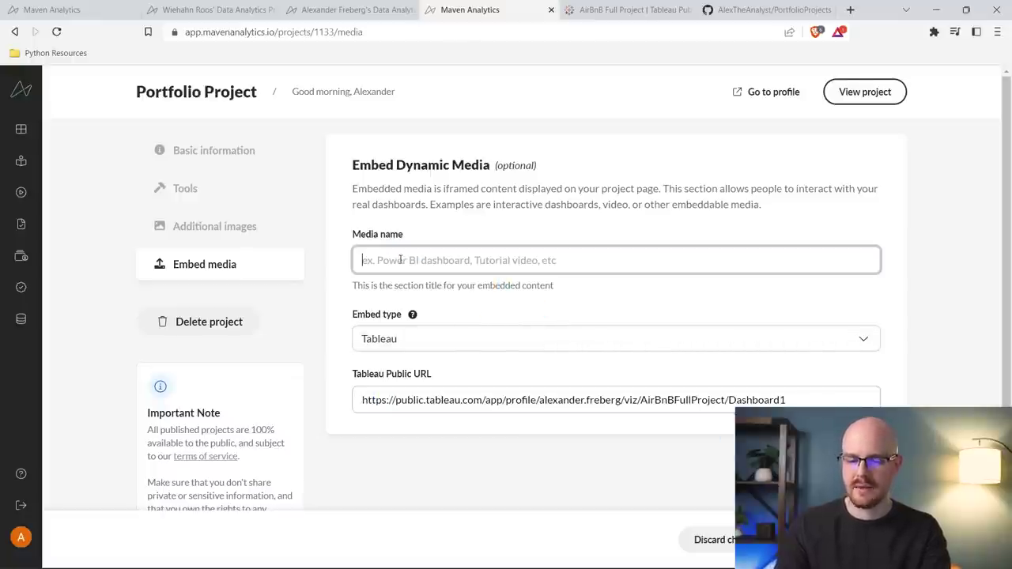
{"action": "type", "text": "Tableau Project"}
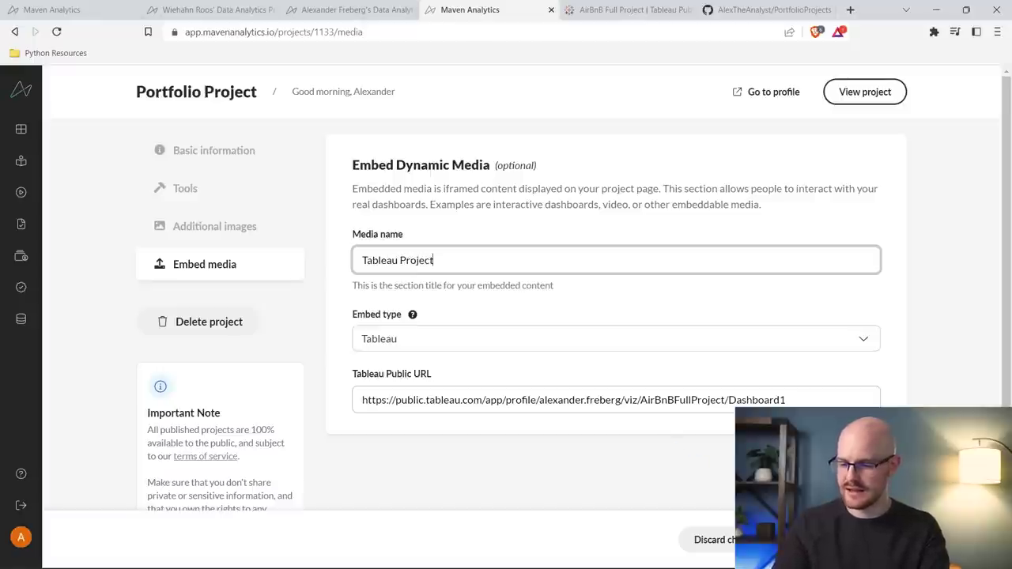
{"action": "left_click", "coordinate": [799, 540]}
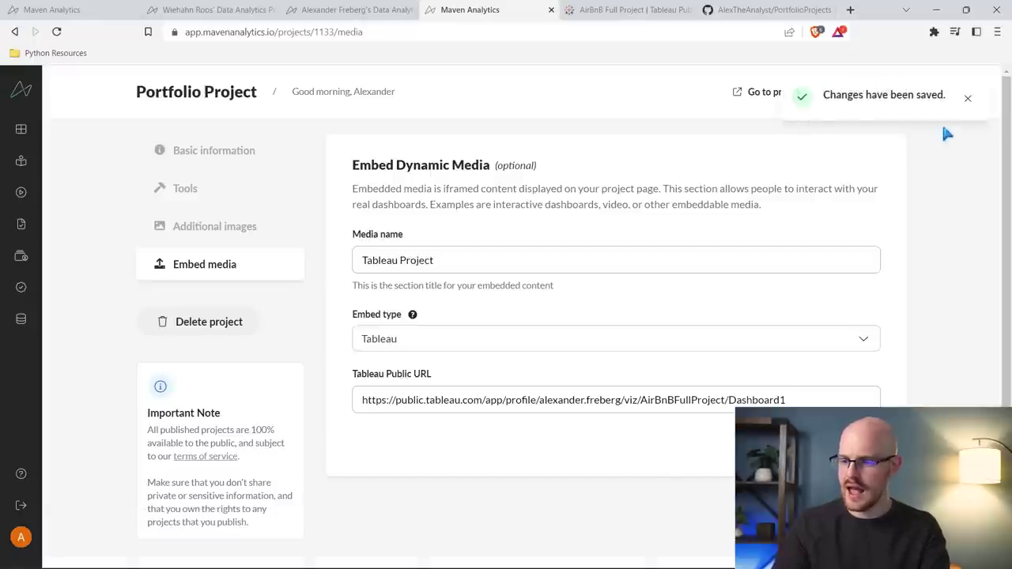
{"action": "left_click", "coordinate": [966, 101]}
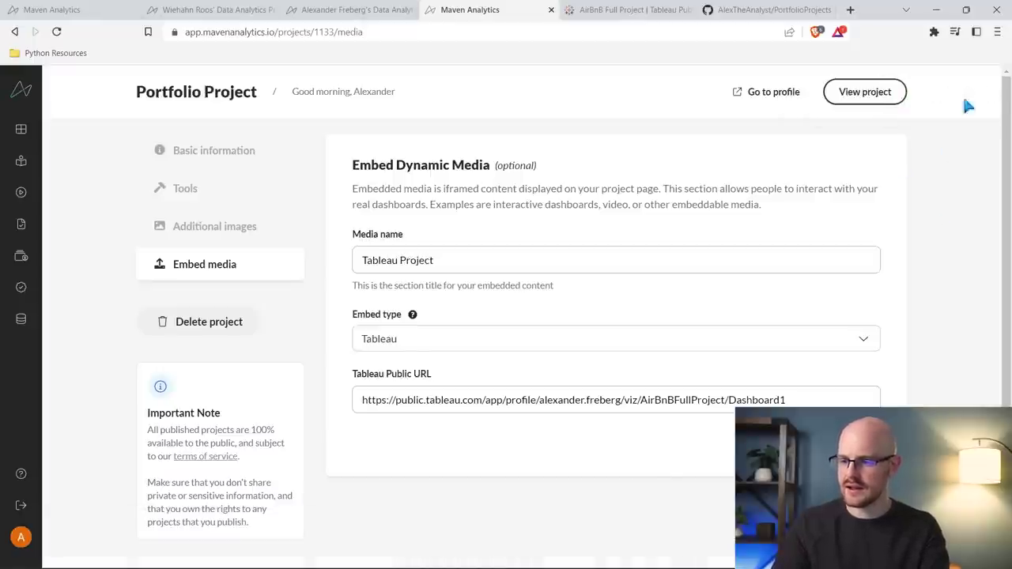
View the published AirBNB project page, comparing its embedded dashboard with the original viz on Tableau Public
{"action": "left_click", "coordinate": [870, 98]}
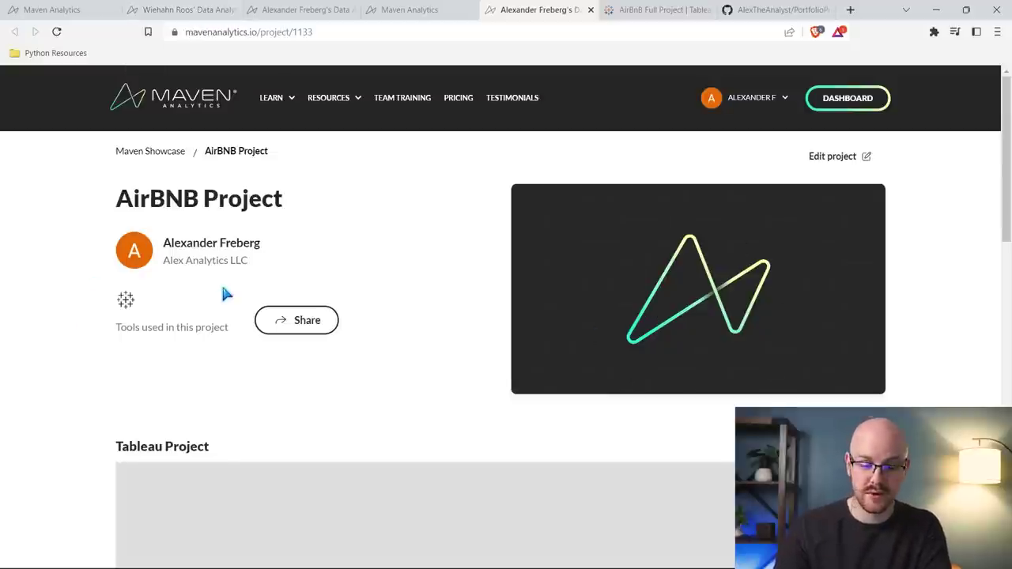
{"action": "scroll", "coordinate": [61, 283], "scroll_direction": "down", "scroll_amount": 4}
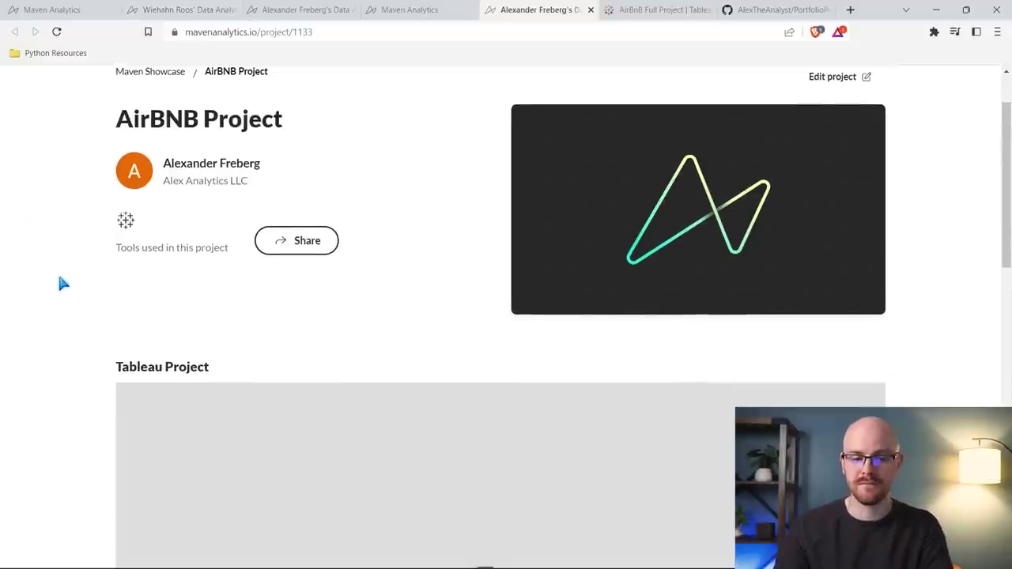
{"action": "scroll", "coordinate": [63, 283], "scroll_direction": "down", "scroll_amount": 3}
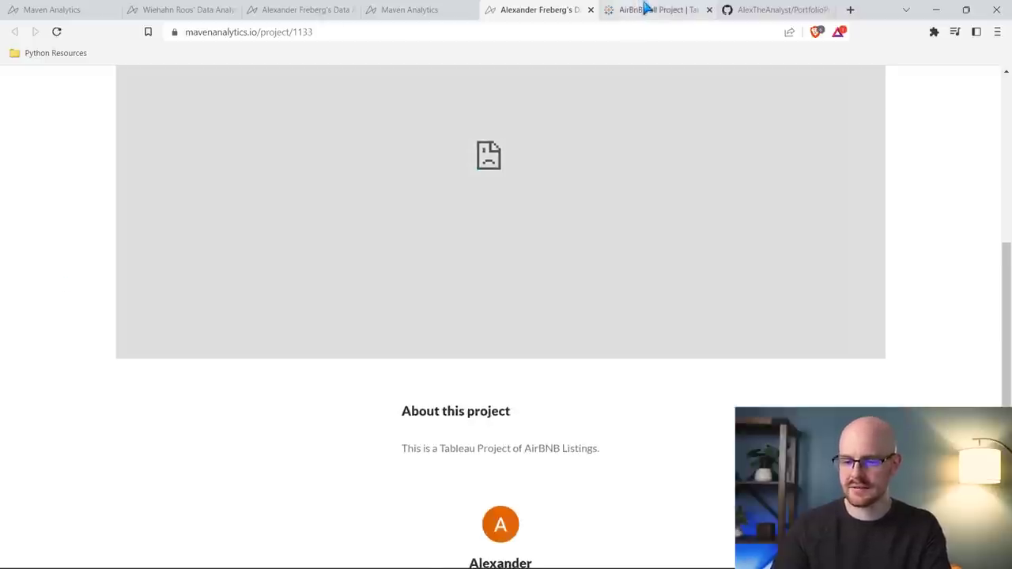
{"action": "left_click", "coordinate": [646, 10]}
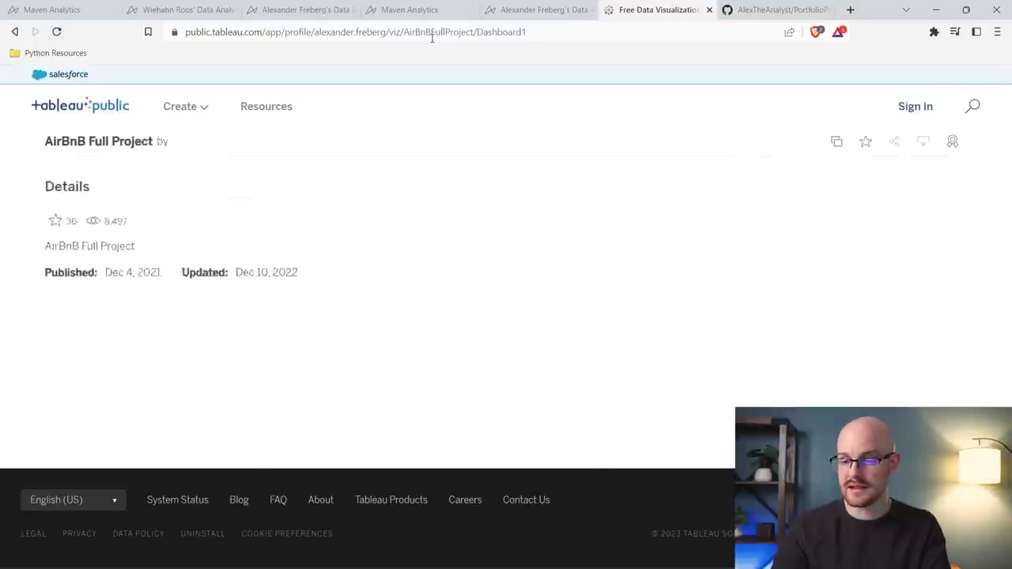
{"action": "left_click", "coordinate": [537, 10]}
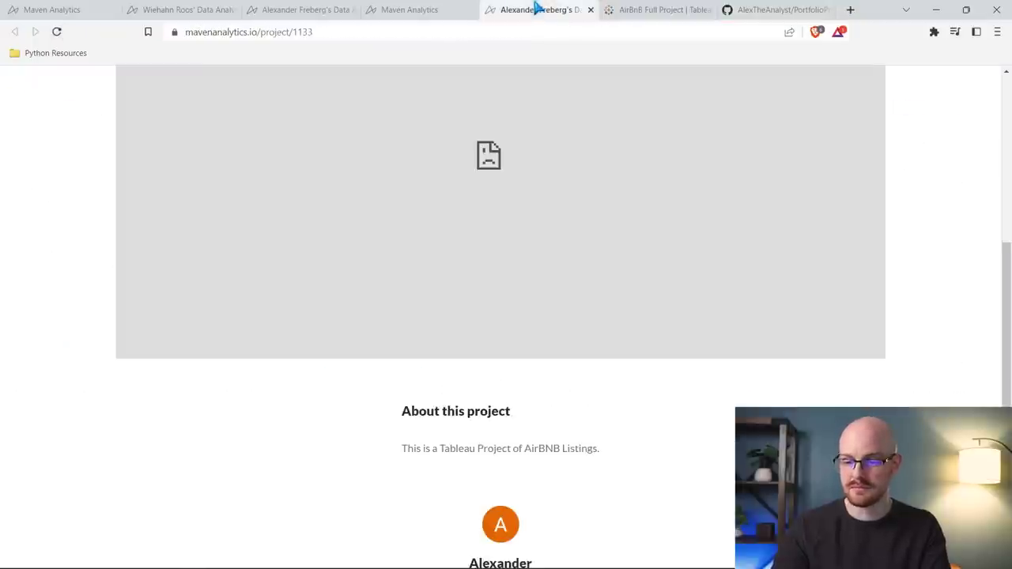
{"action": "left_click", "coordinate": [57, 34]}
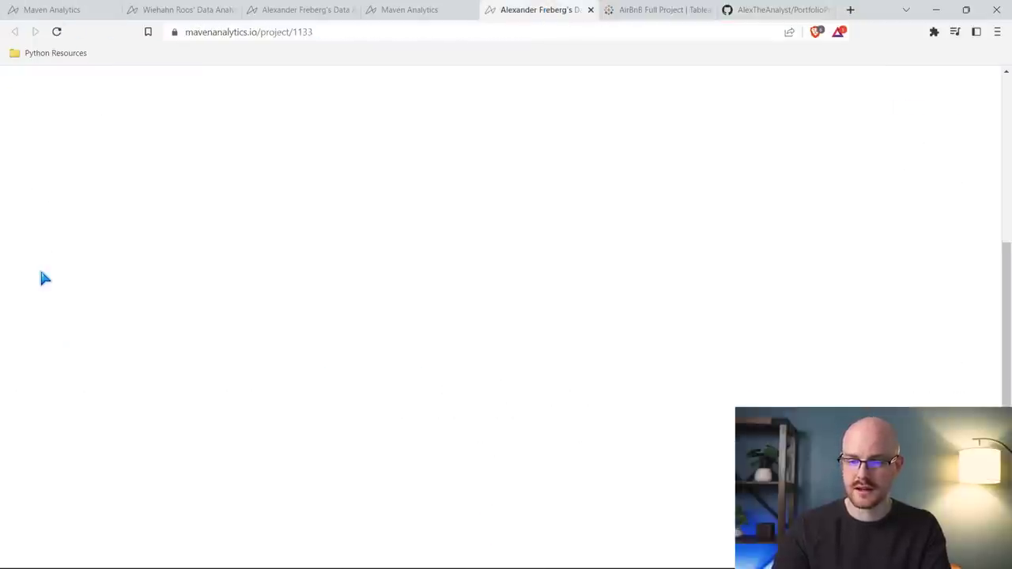
{"action": "scroll", "coordinate": [93, 308], "scroll_direction": "down", "scroll_amount": 2}
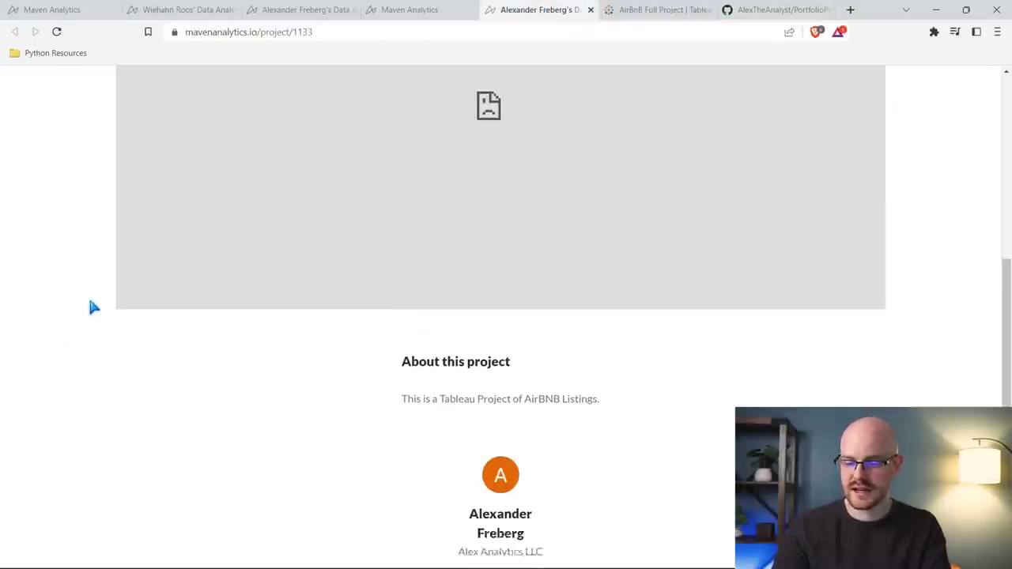
{"action": "scroll", "coordinate": [92, 308], "scroll_direction": "up", "scroll_amount": 2}
{"action": "scroll", "coordinate": [445, 250], "scroll_direction": "up", "scroll_amount": 3}
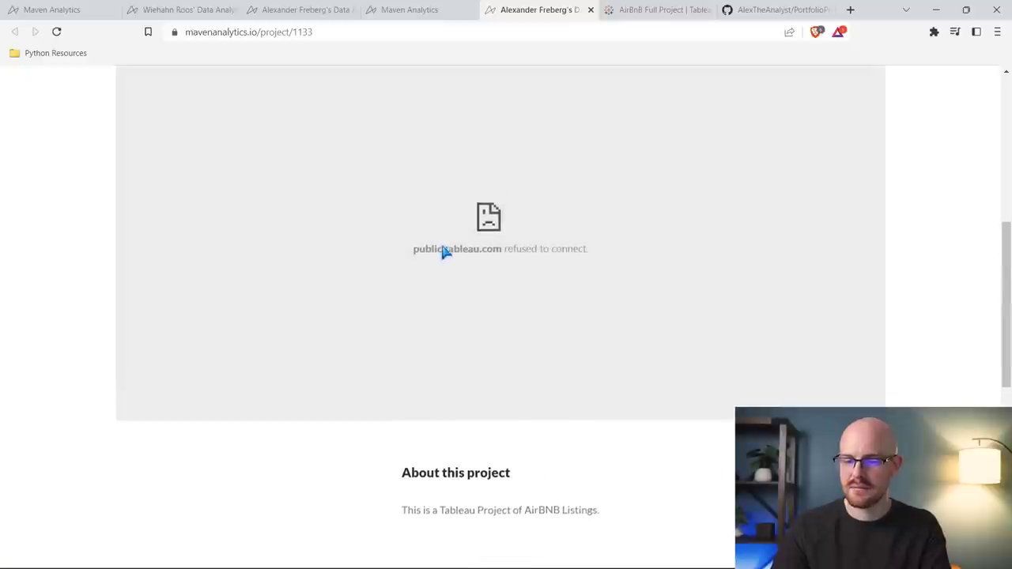
{"action": "scroll", "coordinate": [446, 251], "scroll_direction": "up", "scroll_amount": 1}
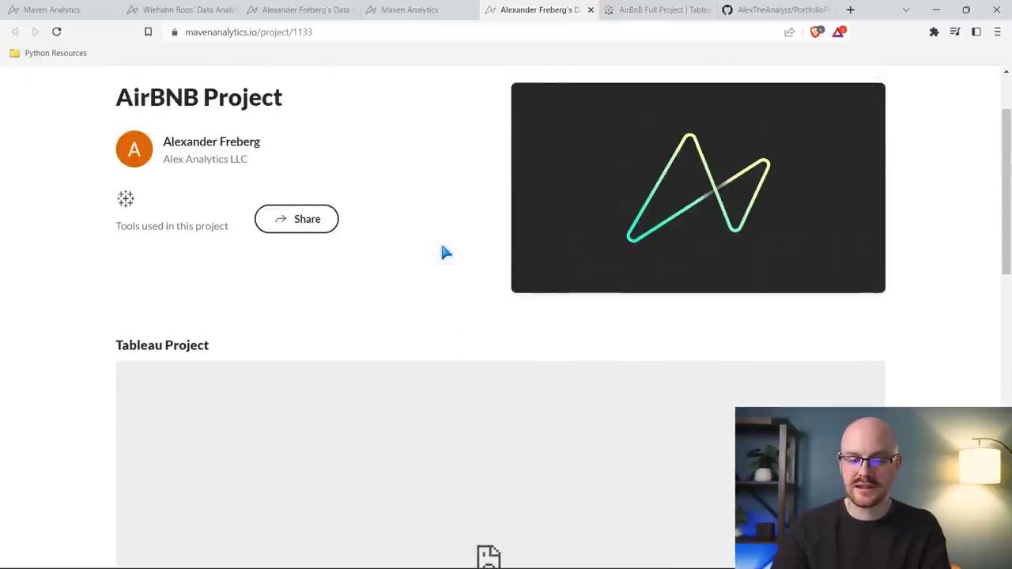
Replace the embed's Tableau Public URL with the Covid Dashboard Tutorial viz address and save
{"action": "left_click", "coordinate": [658, 9]}
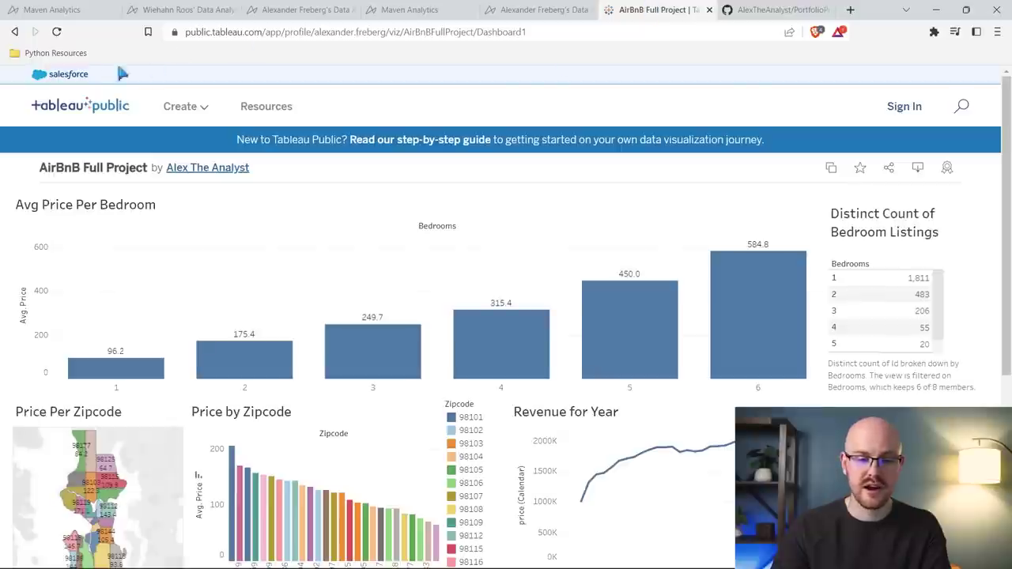
{"action": "left_click", "coordinate": [14, 33]}
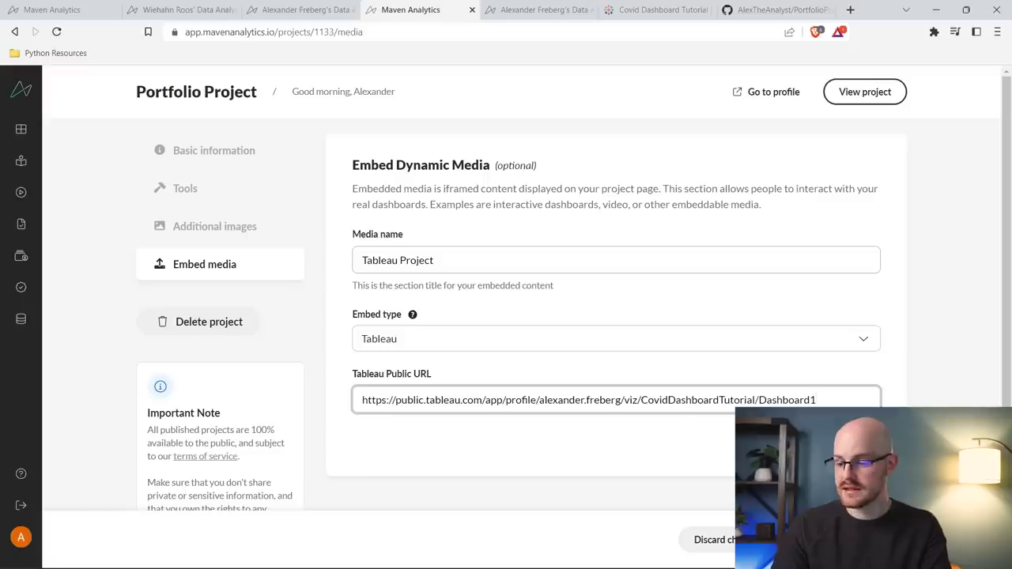
{"action": "left_click", "coordinate": [830, 540]}
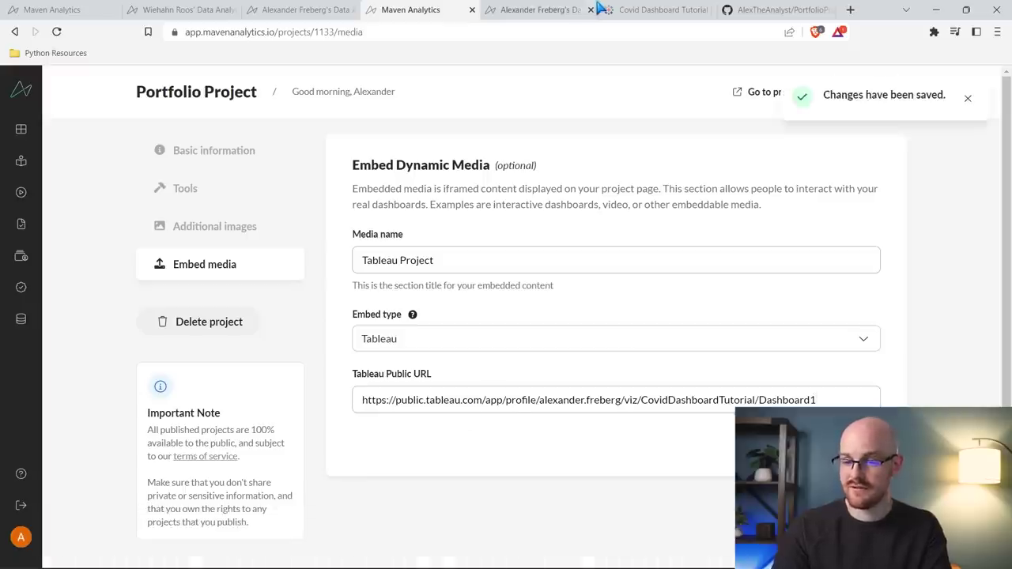
Reload the published project page and check whether the Covid dashboard embed loads
{"action": "left_click", "coordinate": [552, 8]}
{"action": "left_click", "coordinate": [56, 31]}
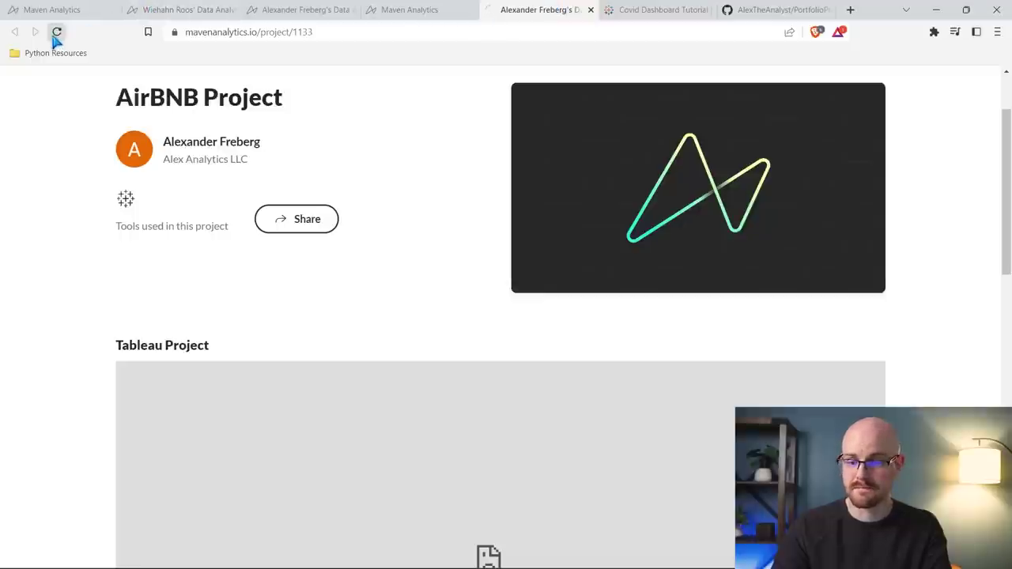
{"action": "scroll", "coordinate": [351, 296], "scroll_direction": "down", "scroll_amount": 3}
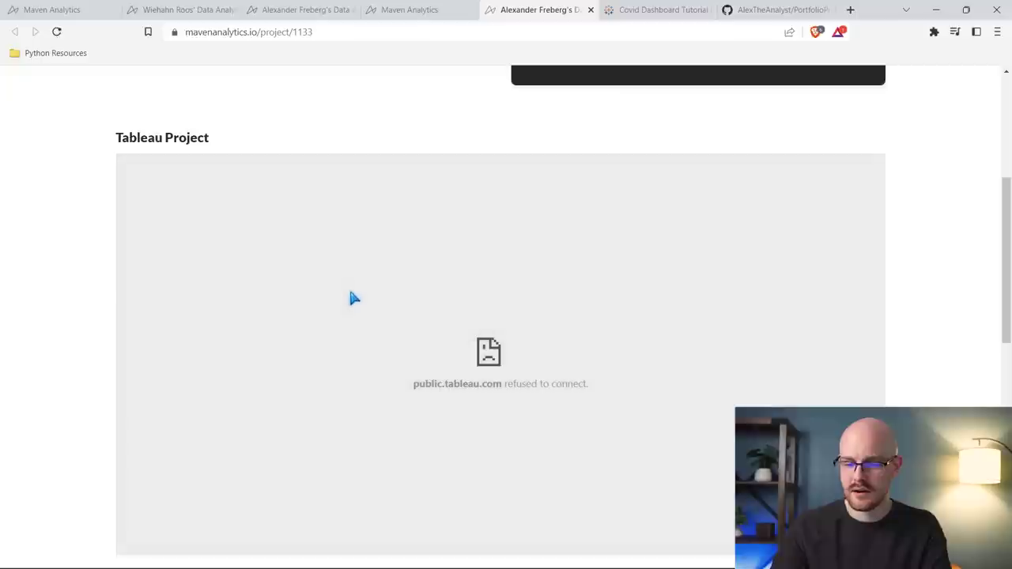
{"action": "scroll", "coordinate": [354, 298], "scroll_direction": "up", "scroll_amount": 5}
Return to the AirBNB project's embed settings and permanently delete the project
{"action": "left_click", "coordinate": [410, 10]}
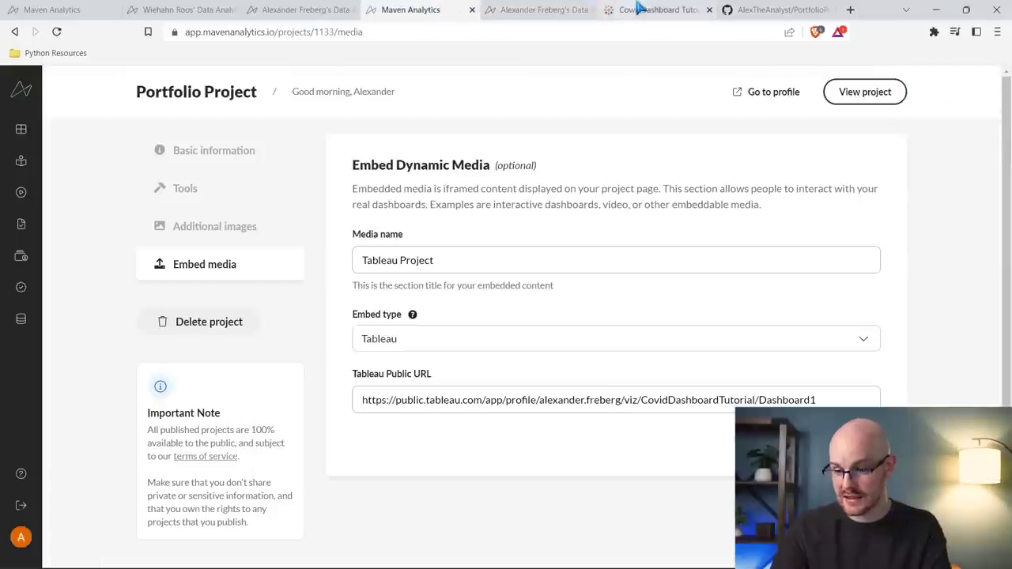
{"action": "left_click", "coordinate": [660, 9]}
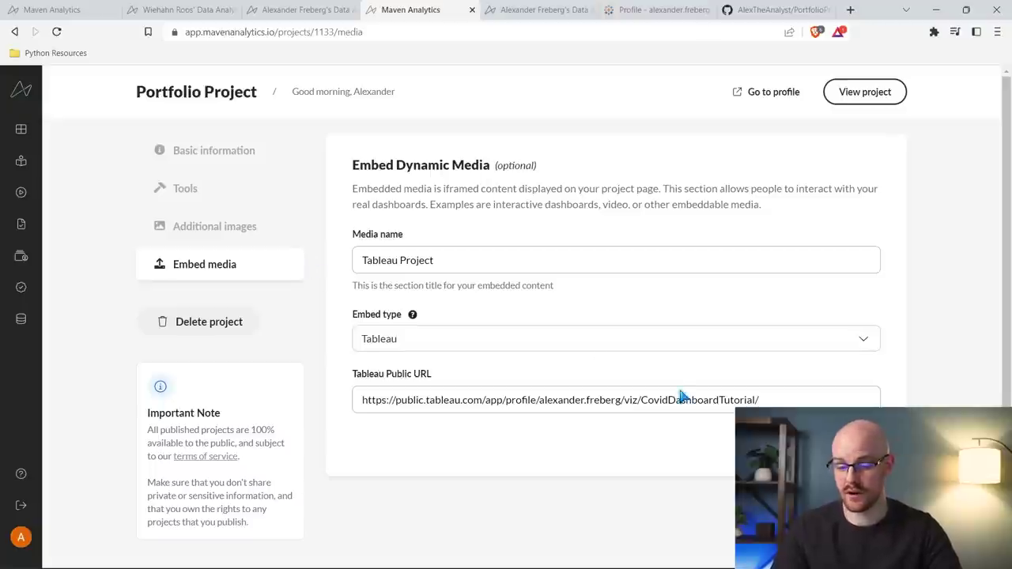
{"action": "left_click", "coordinate": [218, 330]}
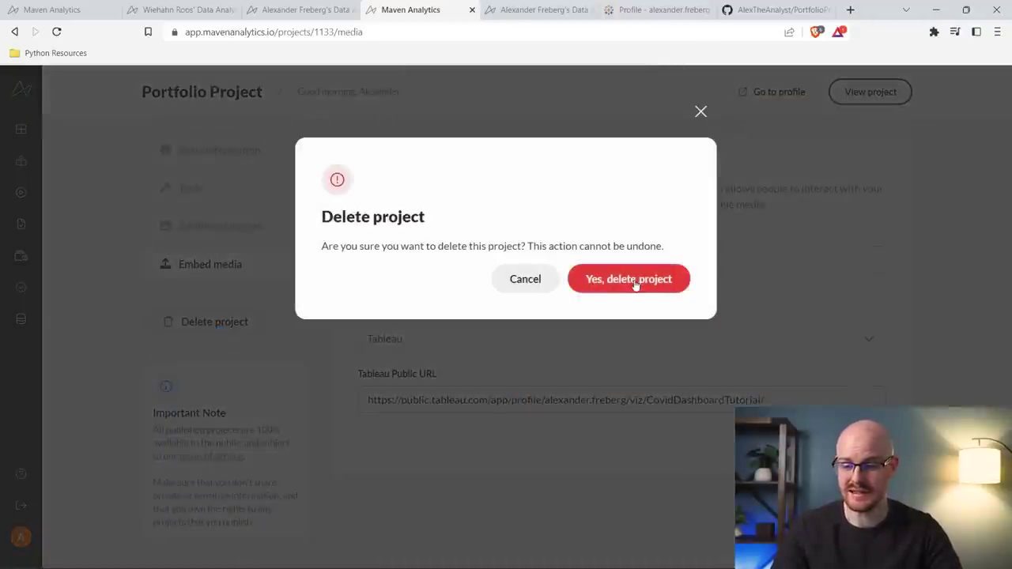
{"action": "left_click", "coordinate": [639, 286]}
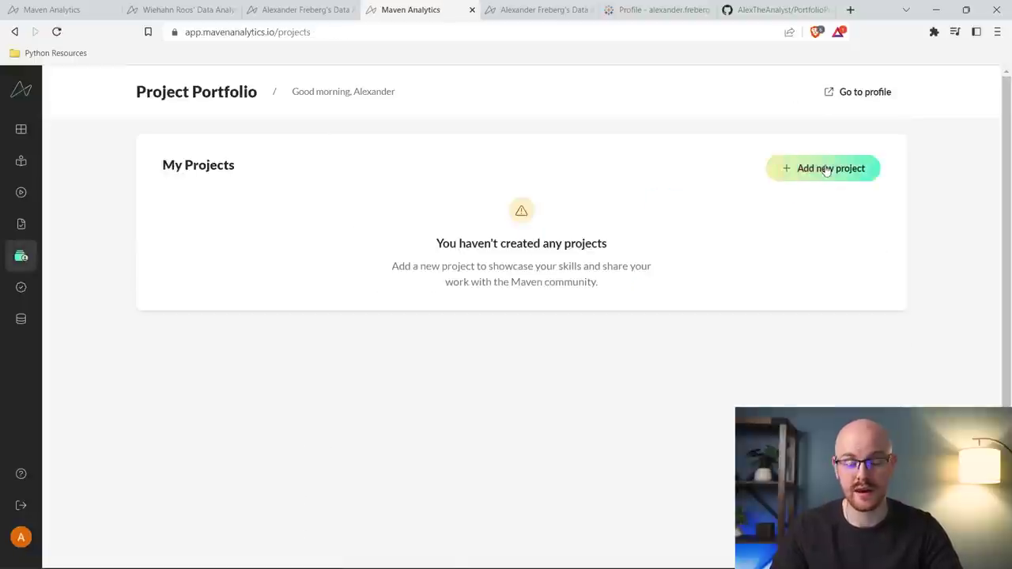
Add a new portfolio project titled "Power BI Project"
{"action": "left_click", "coordinate": [831, 172]}
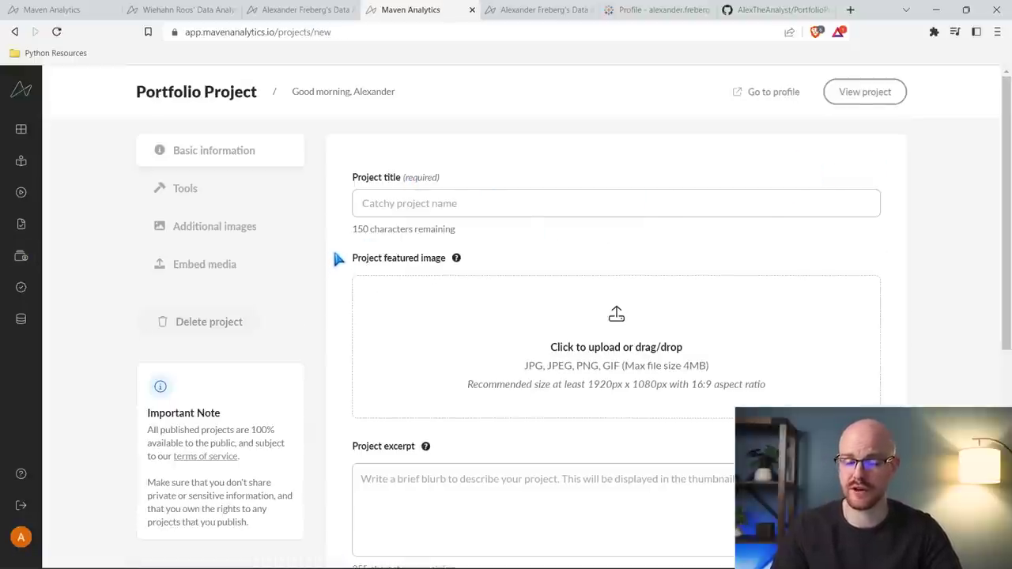
{"action": "left_click", "coordinate": [461, 207]}
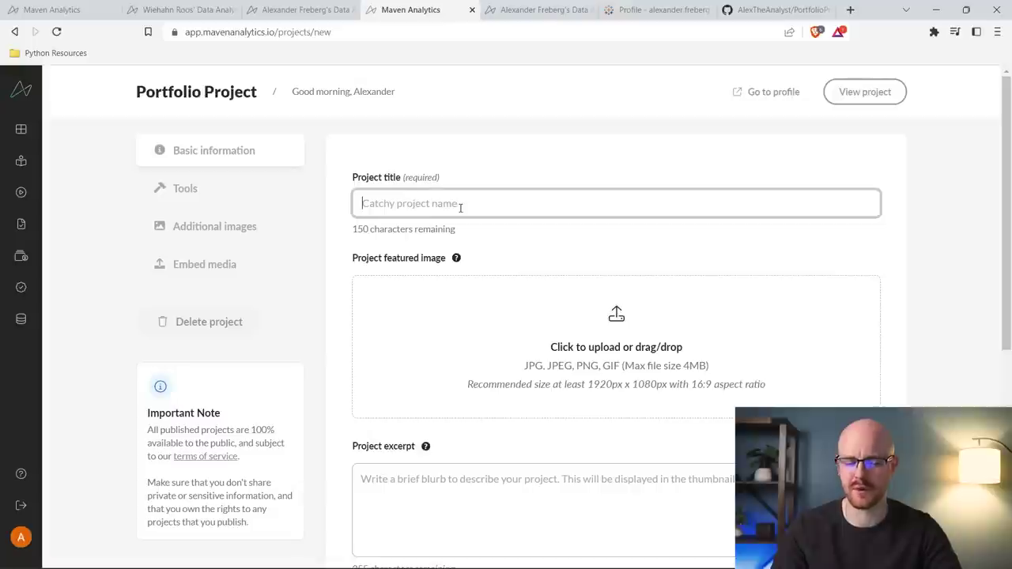
{"action": "type", "text": "Power BI Project"}
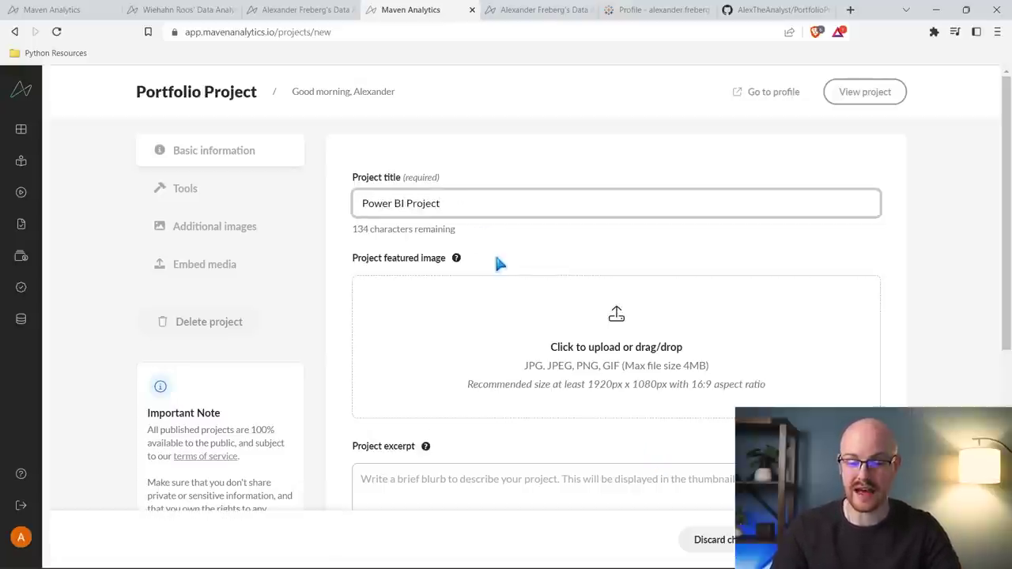
Switch to Power BI Desktop to look over the Data Professional Survey Breakdown report, and return to the new project form
{"action": "scroll", "coordinate": [498, 265], "scroll_direction": "down", "scroll_amount": 3}
{"action": "left_click", "coordinate": [462, 287]}
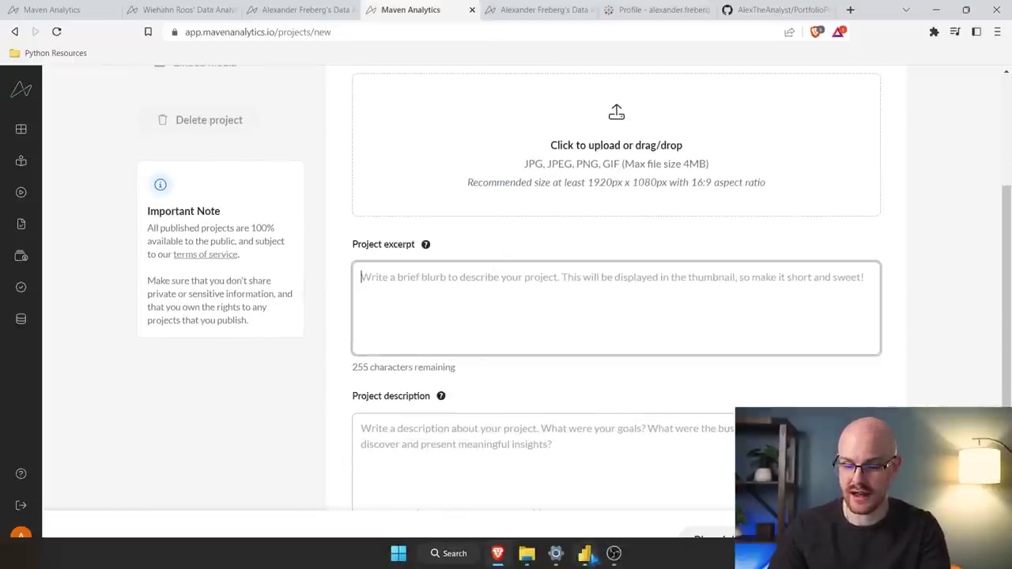
{"action": "left_click", "coordinate": [591, 556]}
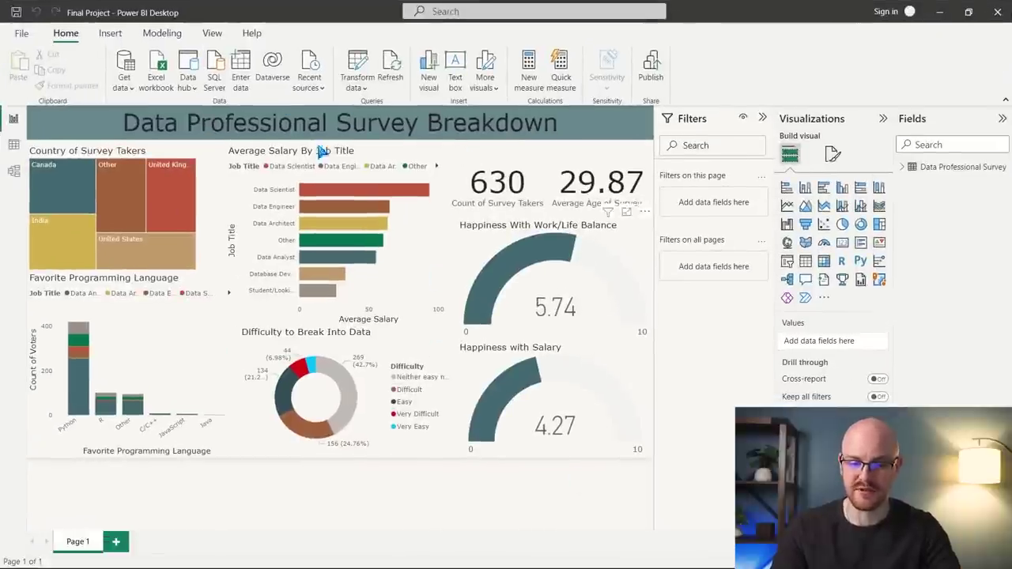
{"action": "left_click", "coordinate": [940, 12]}
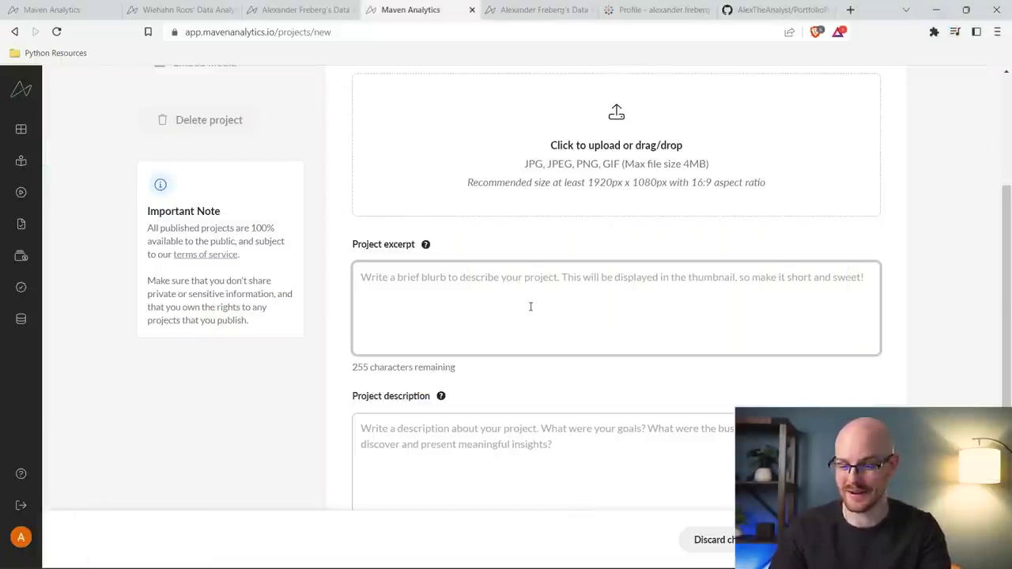
Enter "This is a project in Power BI." as the project excerpt
{"action": "scroll", "coordinate": [510, 284], "scroll_direction": "down", "scroll_amount": 1}
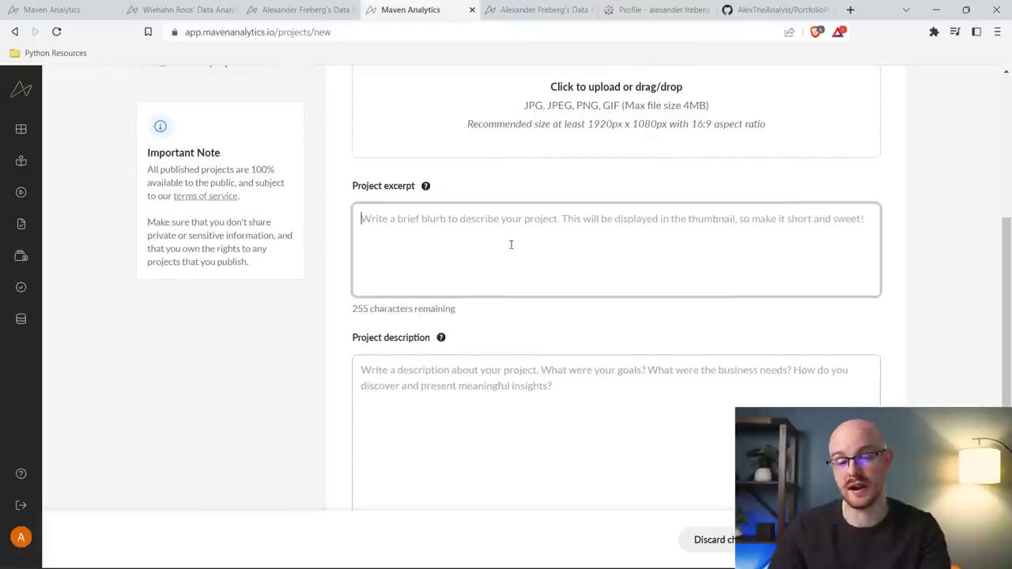
{"action": "scroll", "coordinate": [511, 245], "scroll_direction": "down", "scroll_amount": 1}
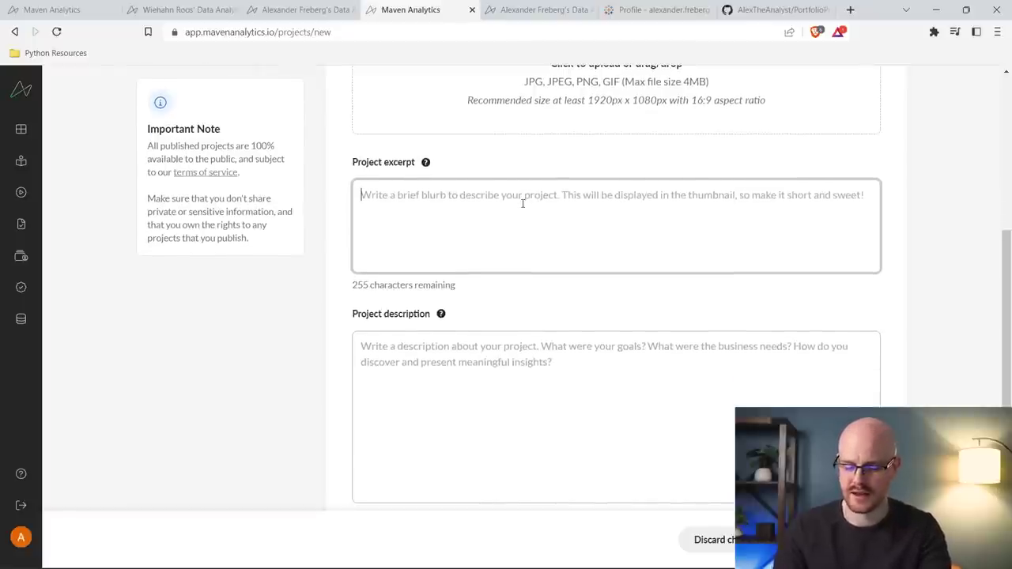
{"action": "type", "text": "This is a project in Power B"}
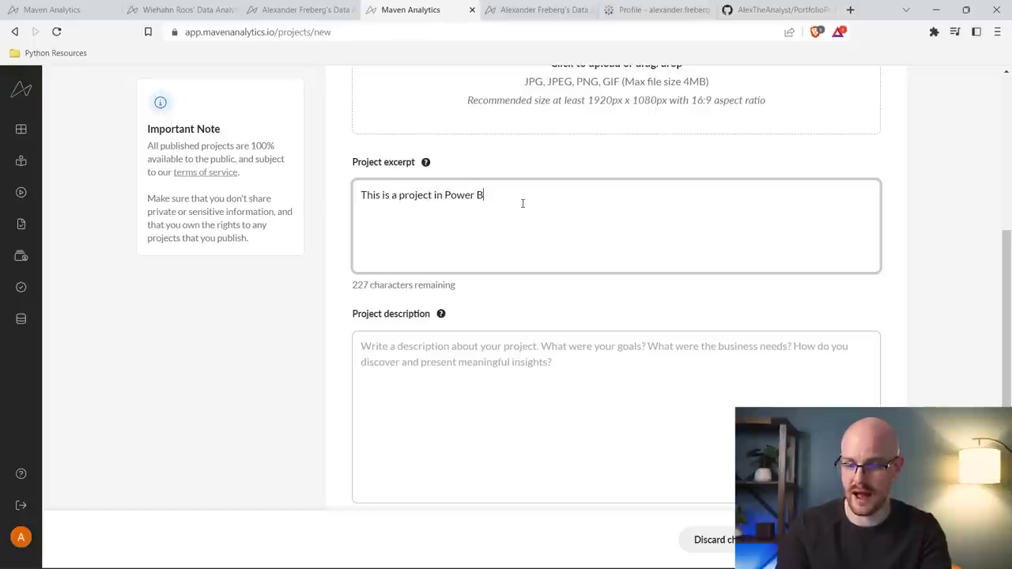
{"action": "scroll", "coordinate": [523, 203], "scroll_direction": "down", "scroll_amount": 1}
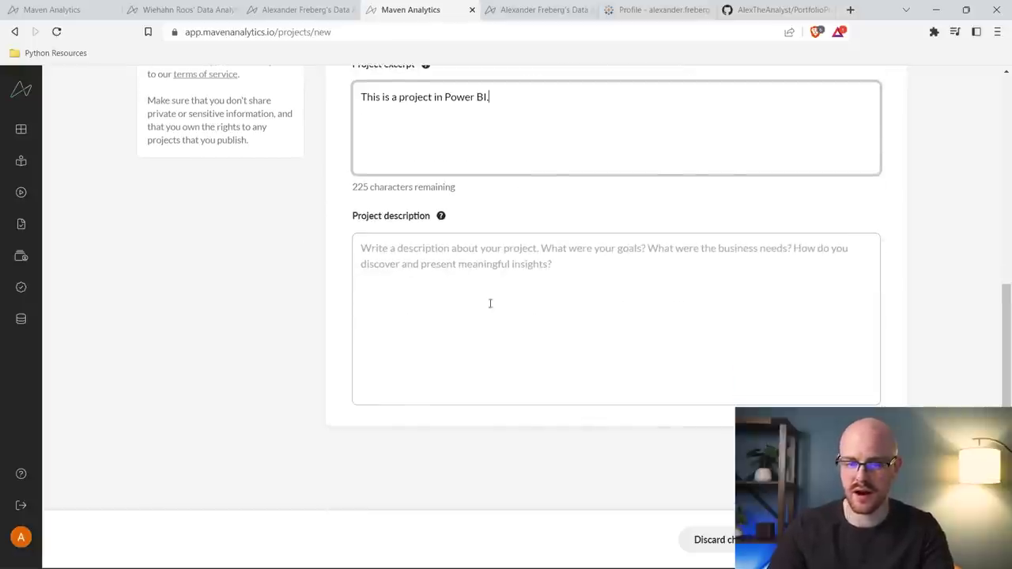
Examine how the sample project "The Road to Tokyo (Finalist)" lays out text and images in its project description
{"action": "left_click", "coordinate": [186, 10]}
{"action": "scroll", "coordinate": [447, 147], "scroll_direction": "up", "scroll_amount": 1}
{"action": "scroll", "coordinate": [445, 146], "scroll_direction": "up", "scroll_amount": 1}
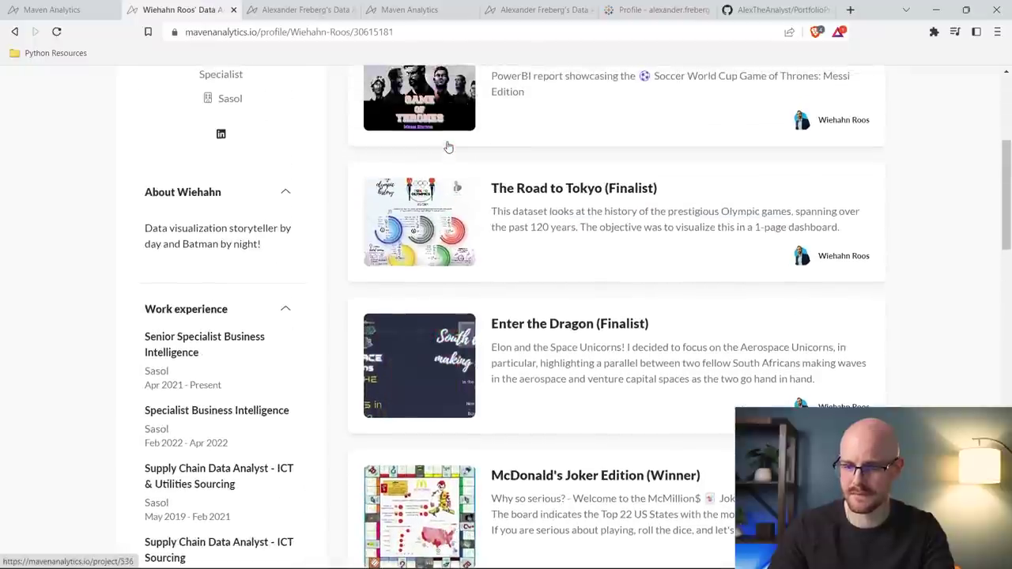
{"action": "left_click", "coordinate": [427, 203]}
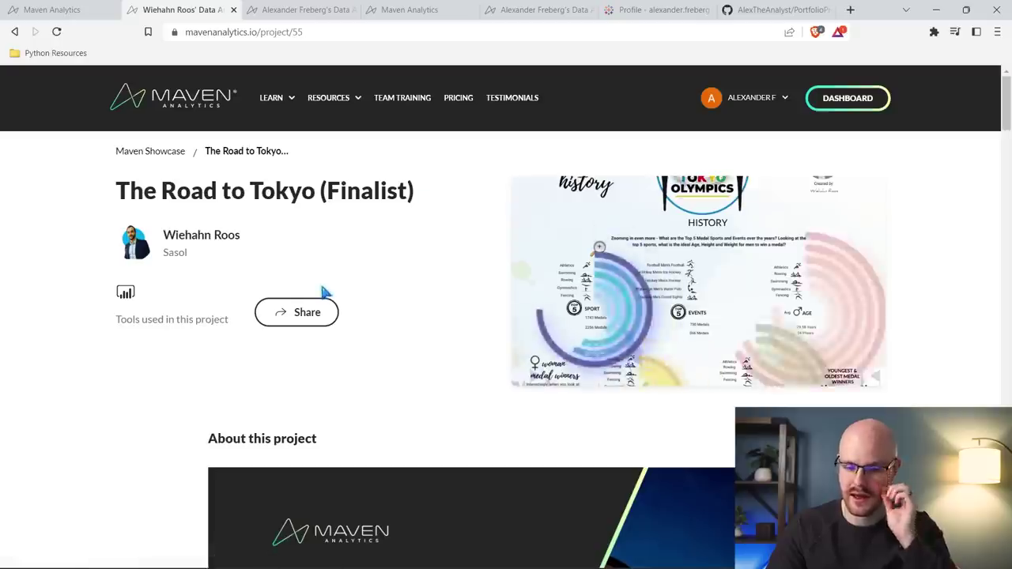
{"action": "scroll", "coordinate": [324, 292], "scroll_direction": "down", "scroll_amount": 9}
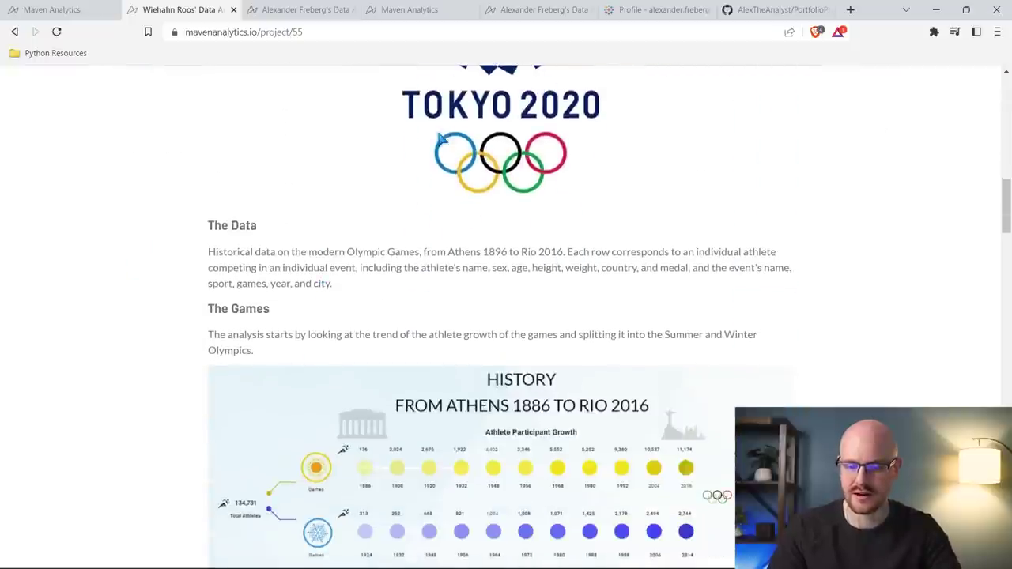
{"action": "scroll", "coordinate": [441, 140], "scroll_direction": "up", "scroll_amount": 7}
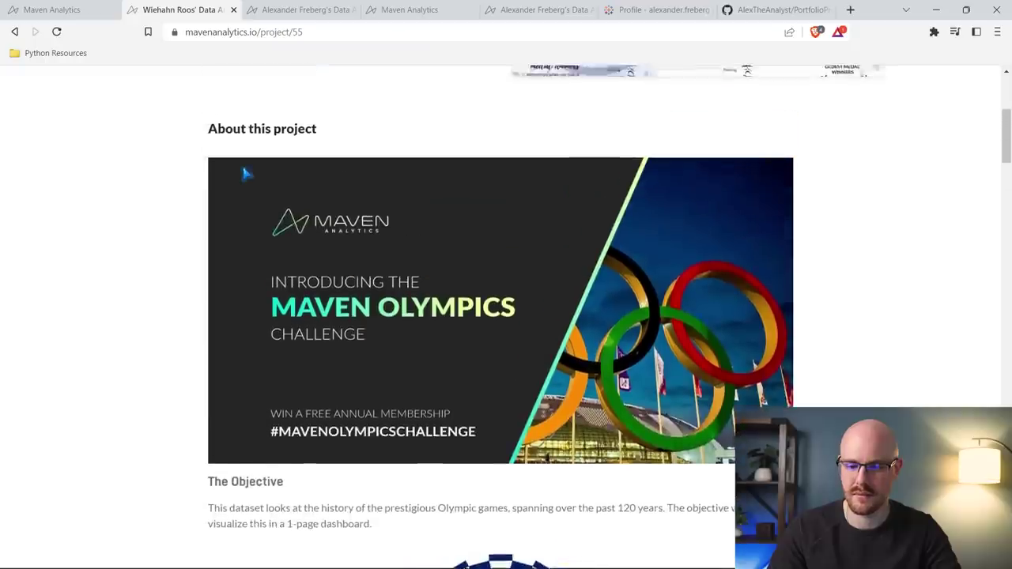
{"action": "scroll", "coordinate": [302, 253], "scroll_direction": "down", "scroll_amount": 4}
{"action": "scroll", "coordinate": [301, 253], "scroll_direction": "down", "scroll_amount": 15}
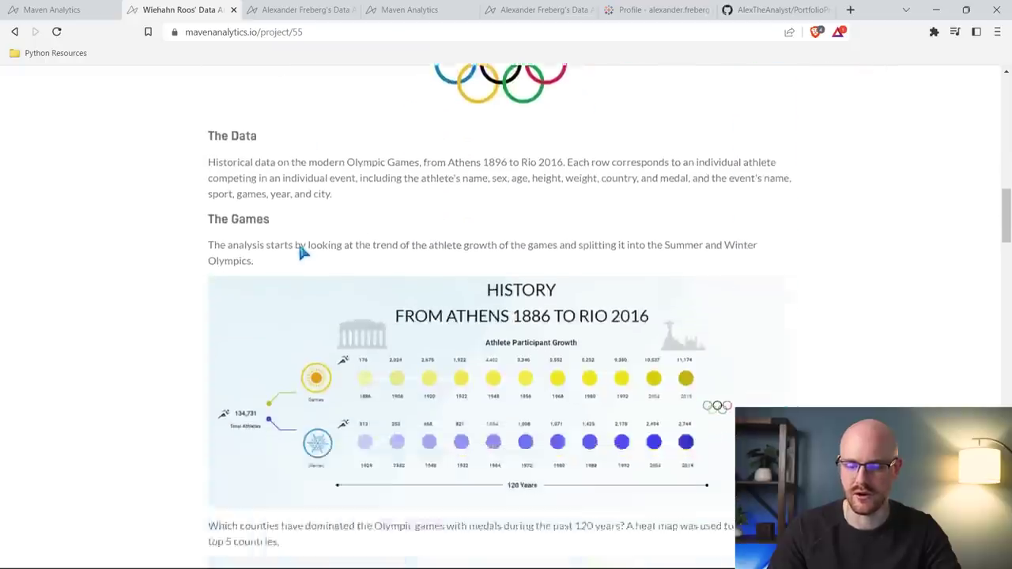
{"action": "left_click", "coordinate": [299, 8]}
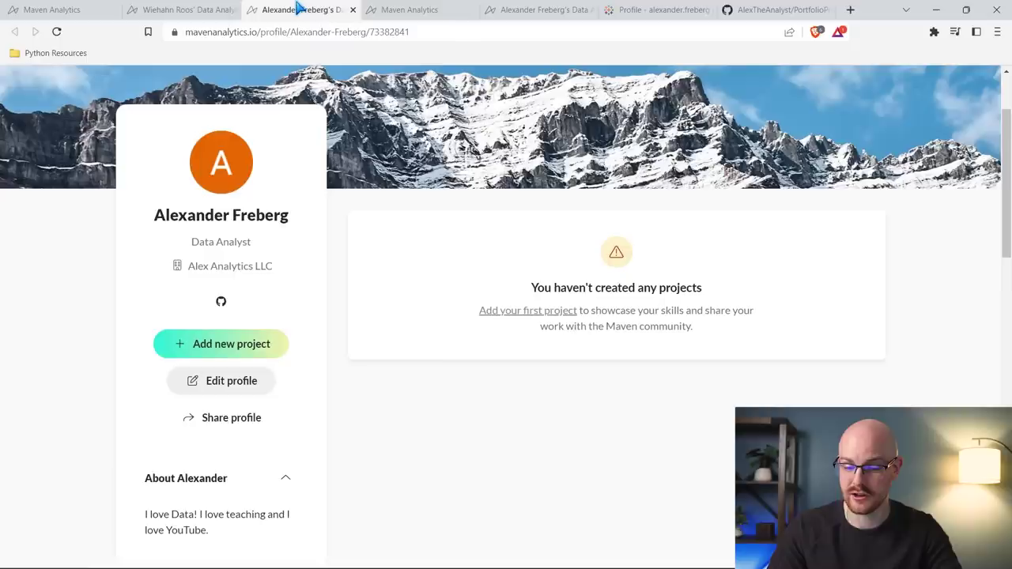
Copy the excerpt text into the Power BI project's description and save the basic information
{"action": "left_click", "coordinate": [413, 8]}
{"action": "left_click", "coordinate": [573, 273]}
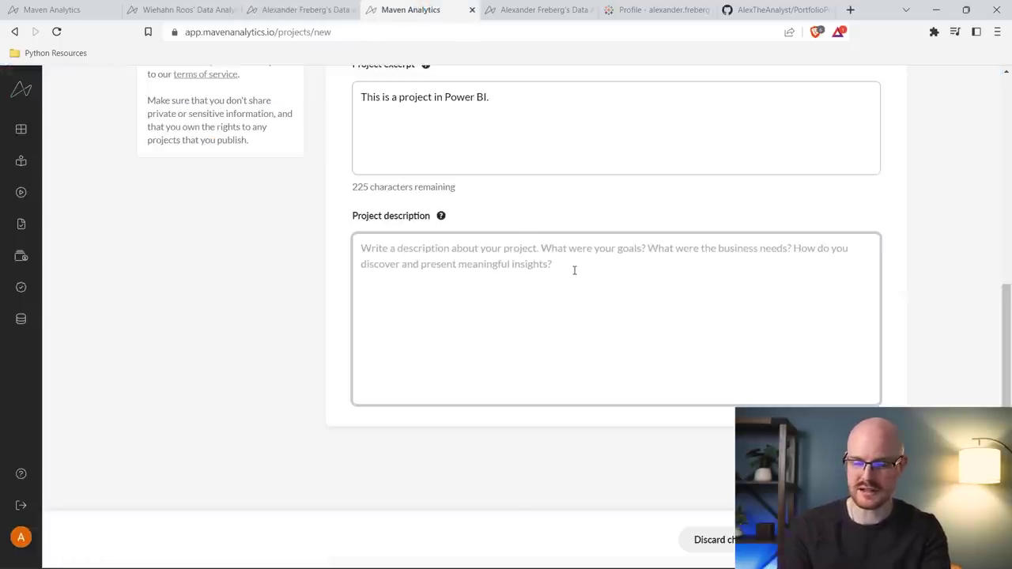
{"action": "left_click_drag", "start_coordinate": [546, 140], "coordinate": [323, 103]}
{"action": "key", "text": "ctrl+c"}
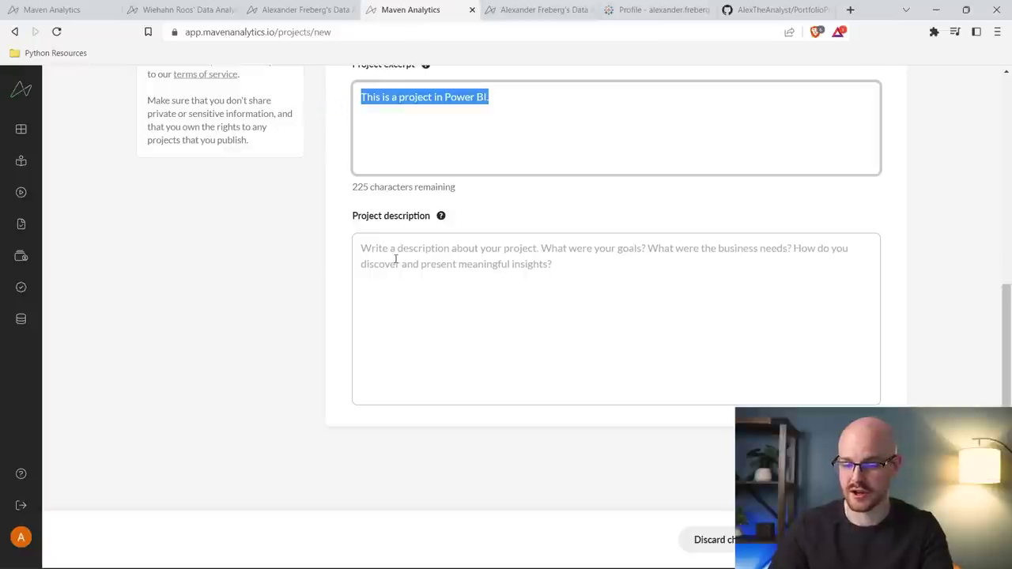
{"action": "left_click", "coordinate": [396, 261]}
{"action": "key", "text": "ctrl+v"}
{"action": "scroll", "coordinate": [640, 321], "scroll_direction": "up", "scroll_amount": 5}
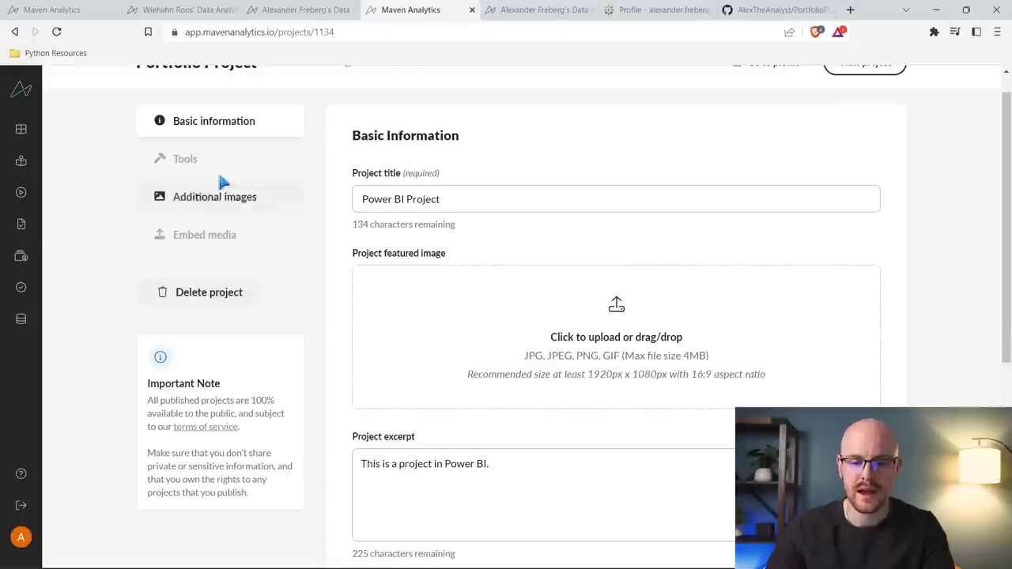
Upload the Power BI Dashboard and Power BI Data pictures as the project's additional images and save
{"action": "left_click", "coordinate": [237, 197]}
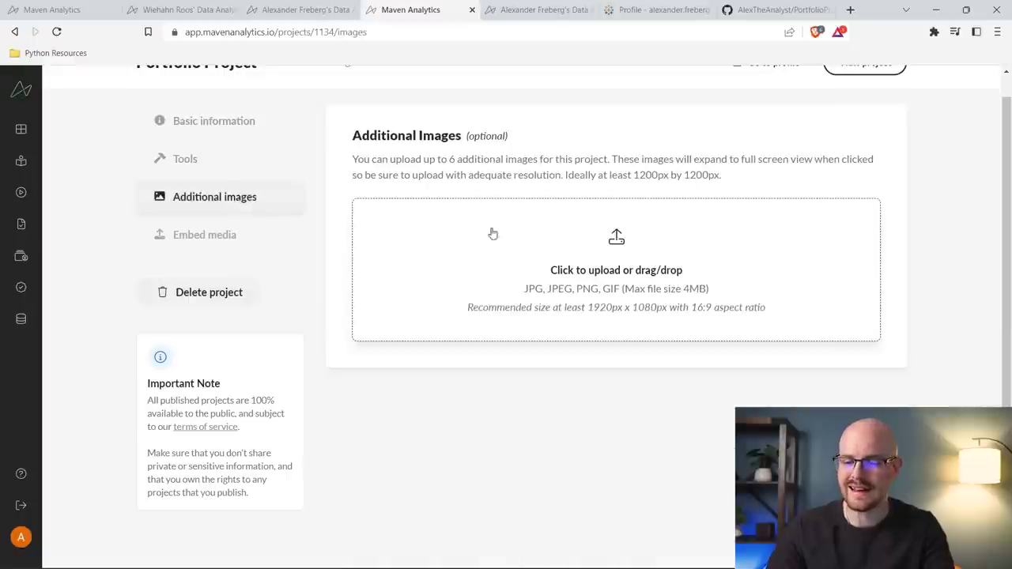
{"action": "left_click", "coordinate": [531, 246]}
{"action": "left_click", "coordinate": [154, 126]}
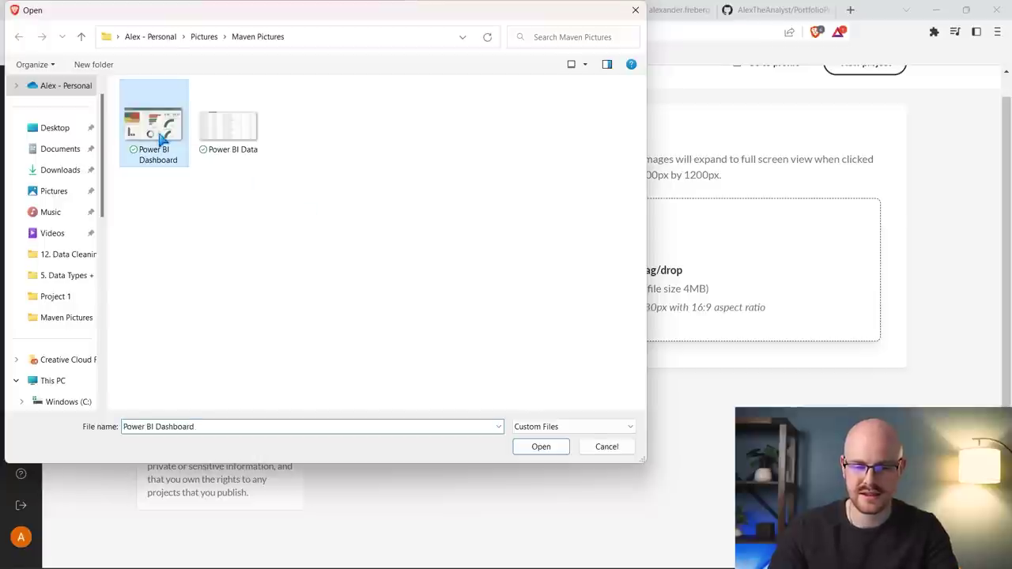
{"action": "left_click", "coordinate": [233, 140], "text": "ctrl"}
{"action": "left_click", "coordinate": [545, 449]}
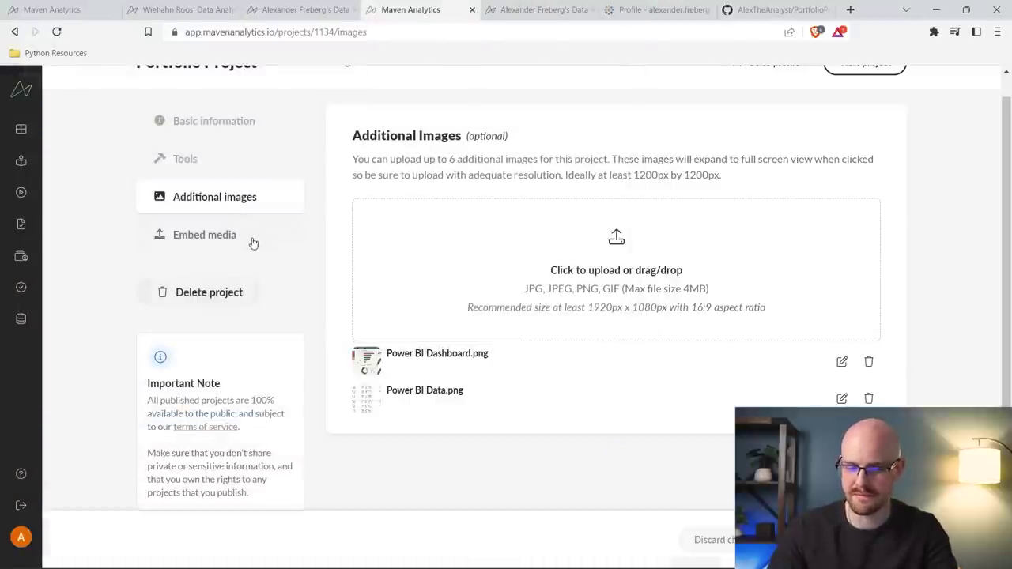
Mark Power BI as the tool used for the project and save the change
{"action": "left_click", "coordinate": [263, 161]}
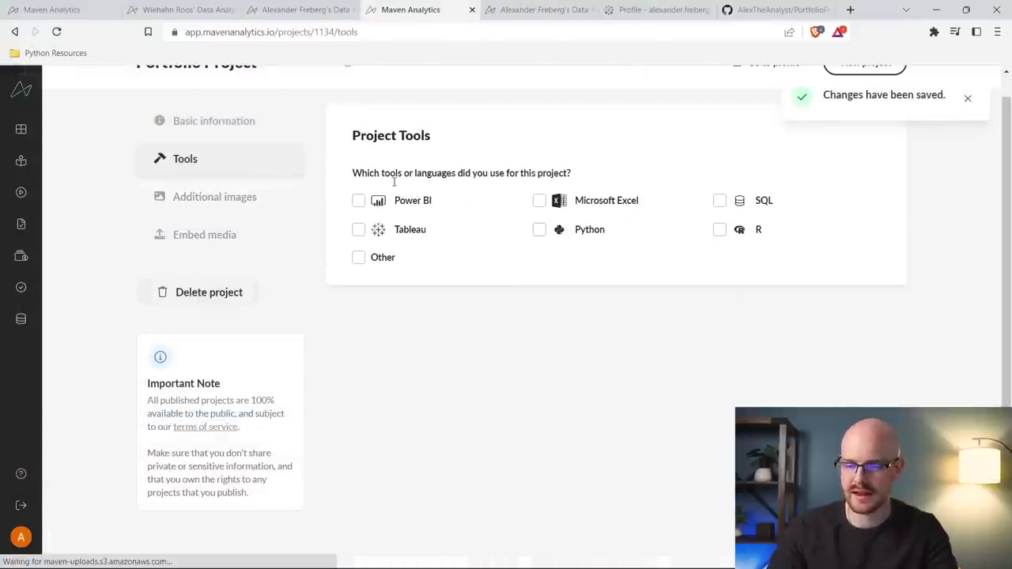
{"action": "left_click", "coordinate": [359, 201]}
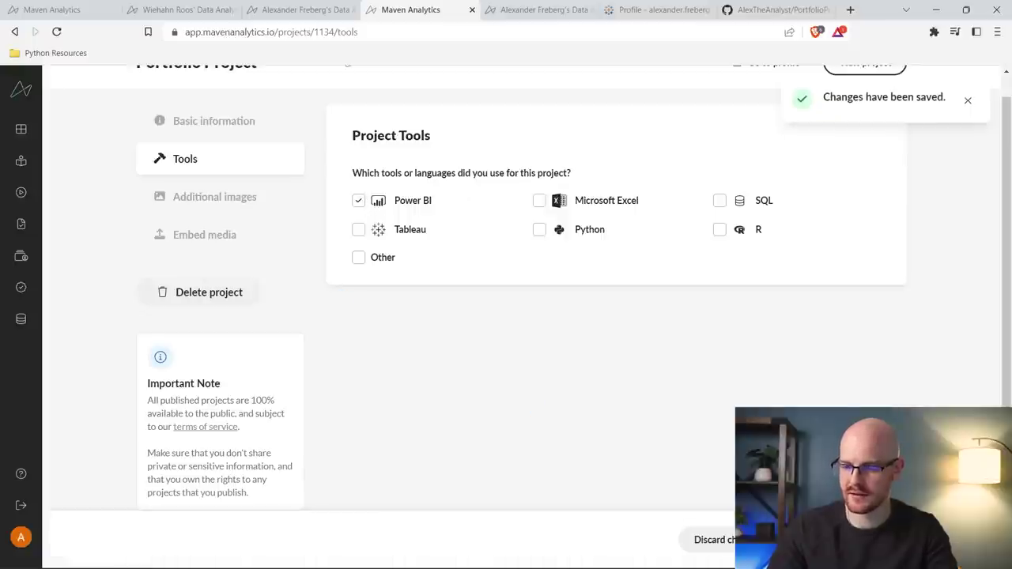
{"action": "left_click", "coordinate": [968, 99]}
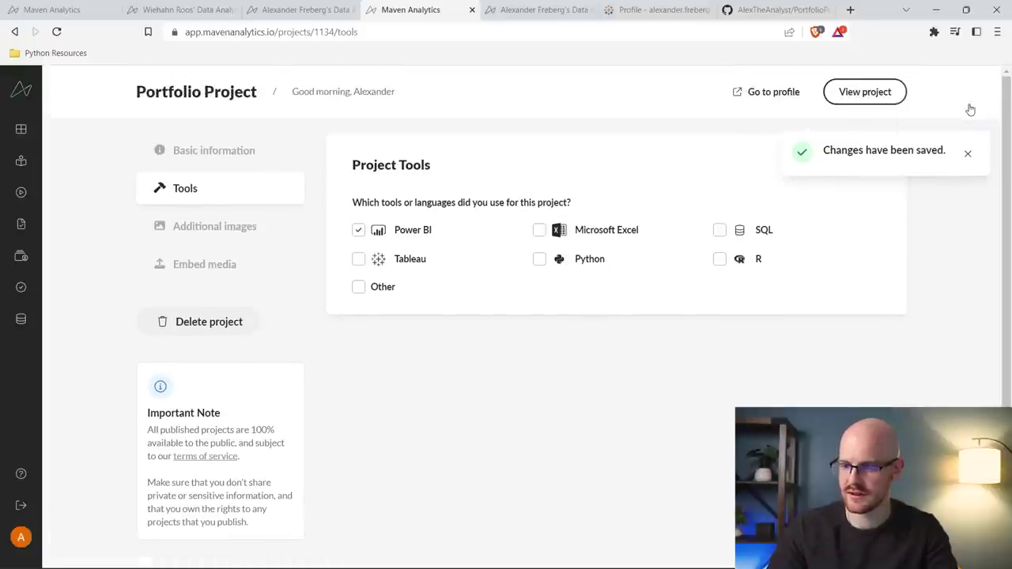
View the published Power BI project page and enlarge its dashboard image to full screen
{"action": "left_click", "coordinate": [866, 95]}
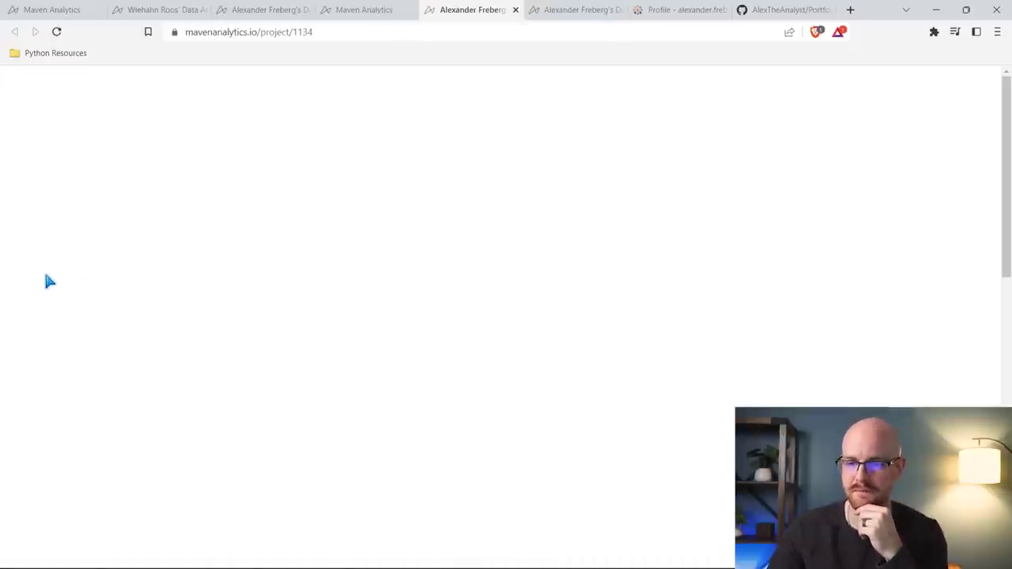
{"action": "scroll", "coordinate": [47, 280], "scroll_direction": "down", "scroll_amount": 1}
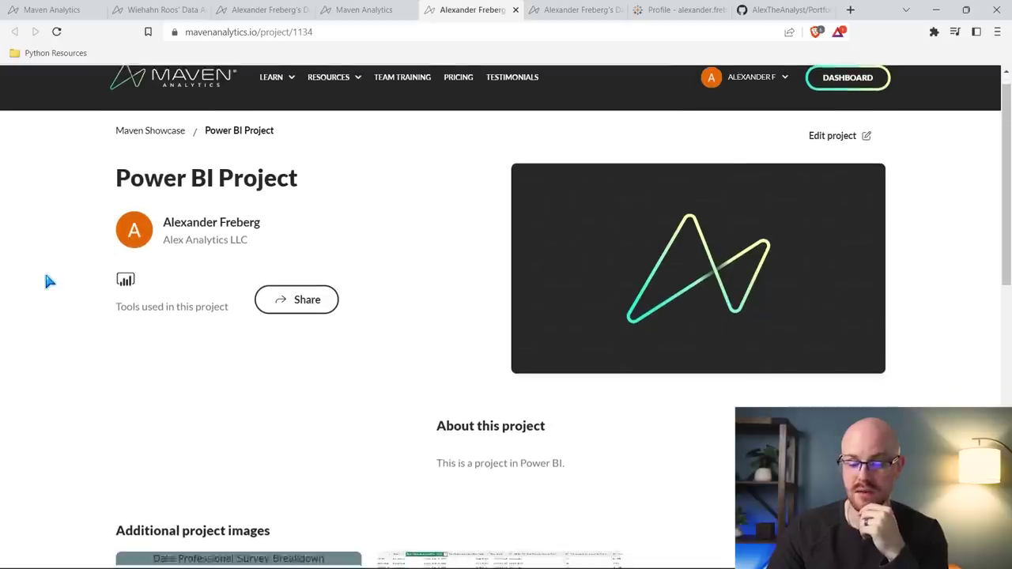
{"action": "scroll", "coordinate": [48, 281], "scroll_direction": "down", "scroll_amount": 4}
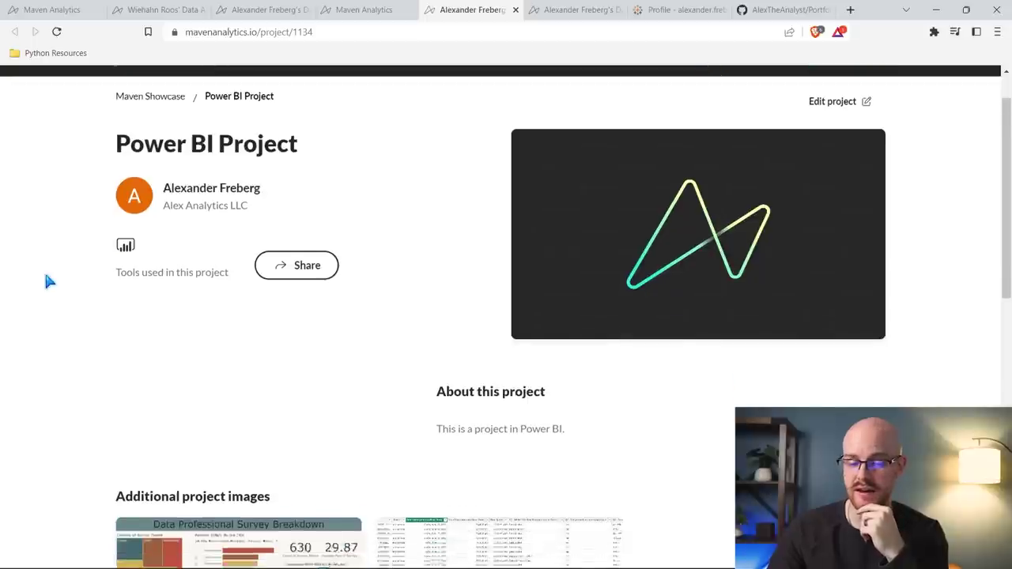
{"action": "scroll", "coordinate": [47, 281], "scroll_direction": "down", "scroll_amount": 1}
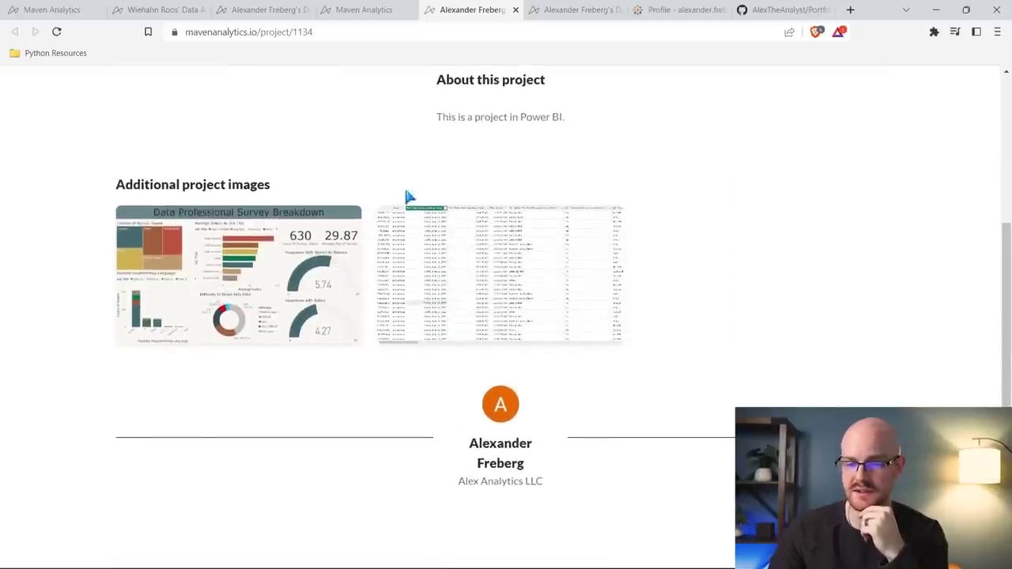
{"action": "left_click", "coordinate": [291, 229]}
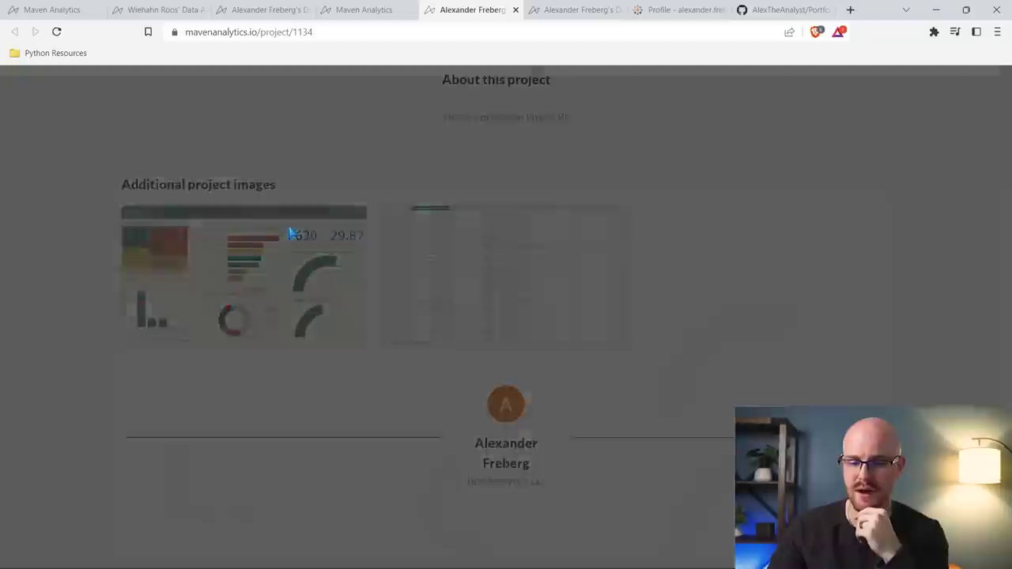
{"action": "scroll", "coordinate": [665, 234], "scroll_direction": "down", "scroll_amount": 1}
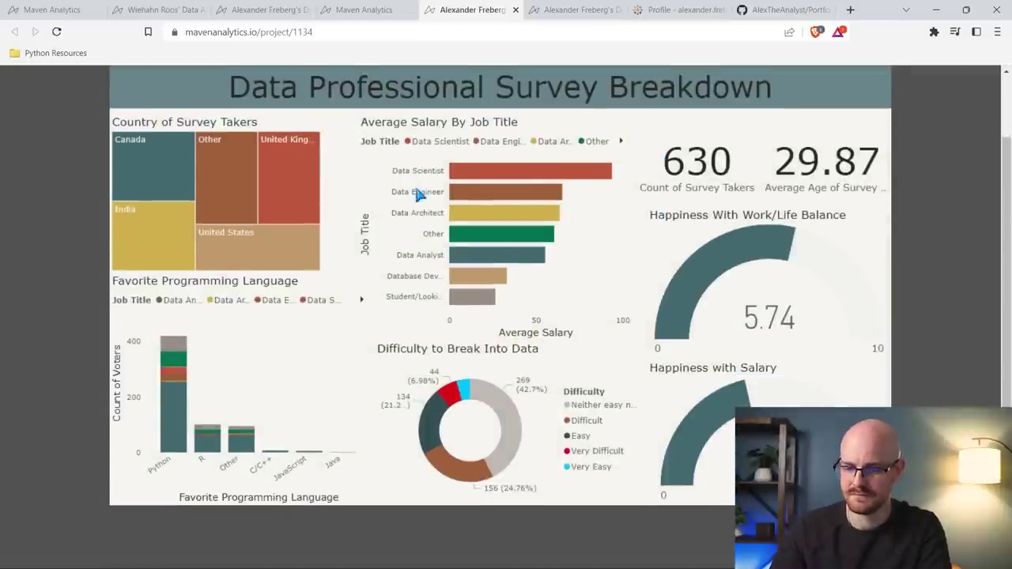
Close the enlarged dashboard, view the survey data image at full size, and review the rest of the Power BI project page
{"action": "left_click", "coordinate": [995, 319]}
{"action": "left_click", "coordinate": [558, 295]}
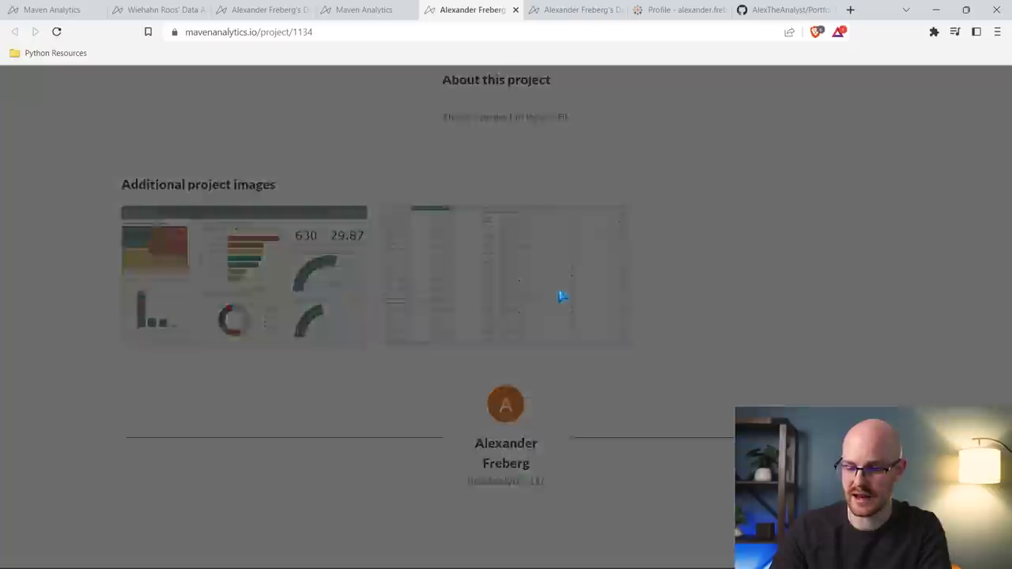
{"action": "scroll", "coordinate": [471, 295], "scroll_direction": "down", "scroll_amount": 1}
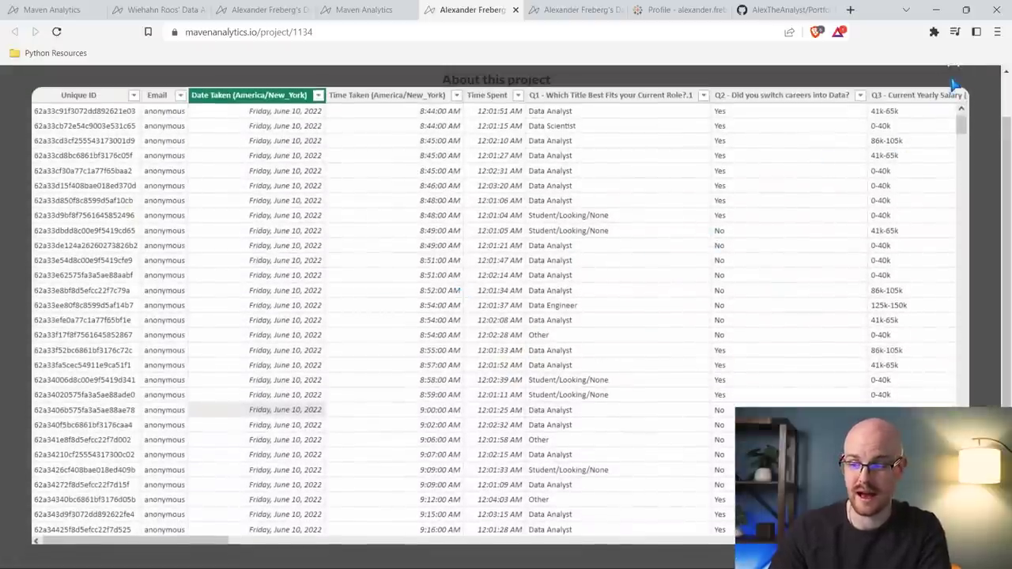
{"action": "left_click", "coordinate": [957, 75]}
{"action": "scroll", "coordinate": [629, 204], "scroll_direction": "down", "scroll_amount": 2}
{"action": "scroll", "coordinate": [629, 203], "scroll_direction": "up", "scroll_amount": 4}
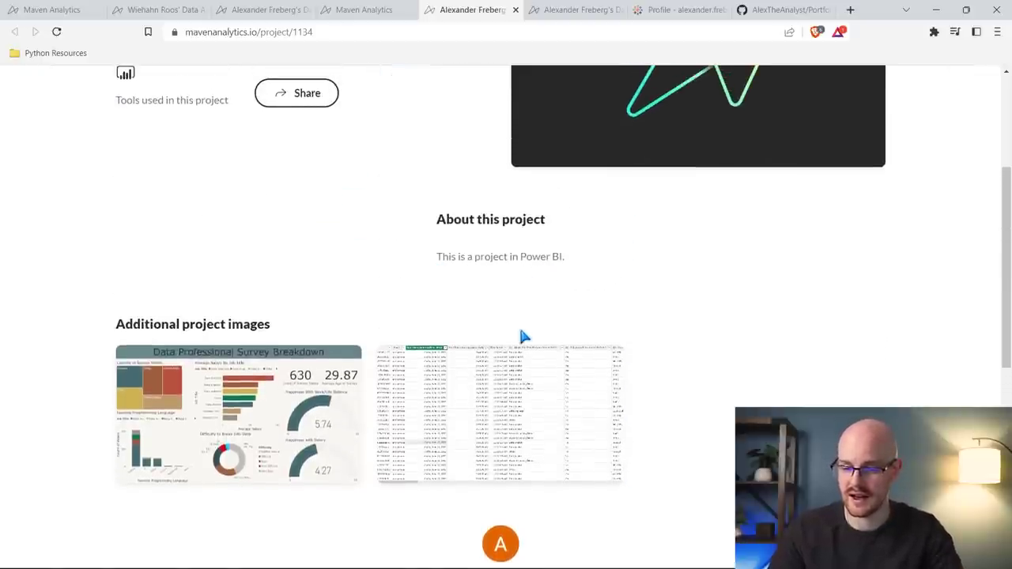
{"action": "scroll", "coordinate": [522, 336], "scroll_direction": "down", "scroll_amount": 3}
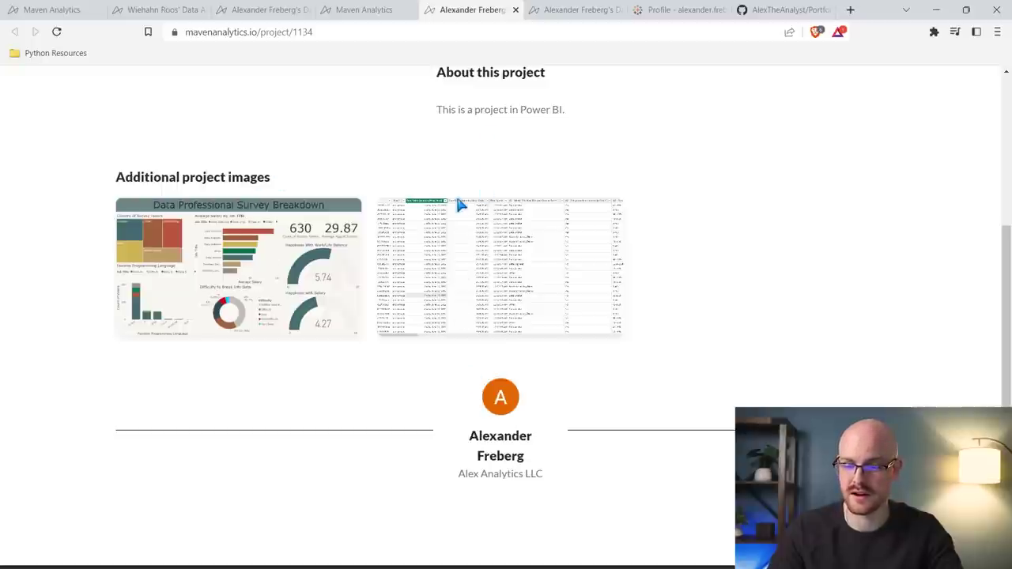
{"action": "scroll", "coordinate": [458, 203], "scroll_direction": "up", "scroll_amount": 1}
{"action": "scroll", "coordinate": [454, 238], "scroll_direction": "up", "scroll_amount": 1}
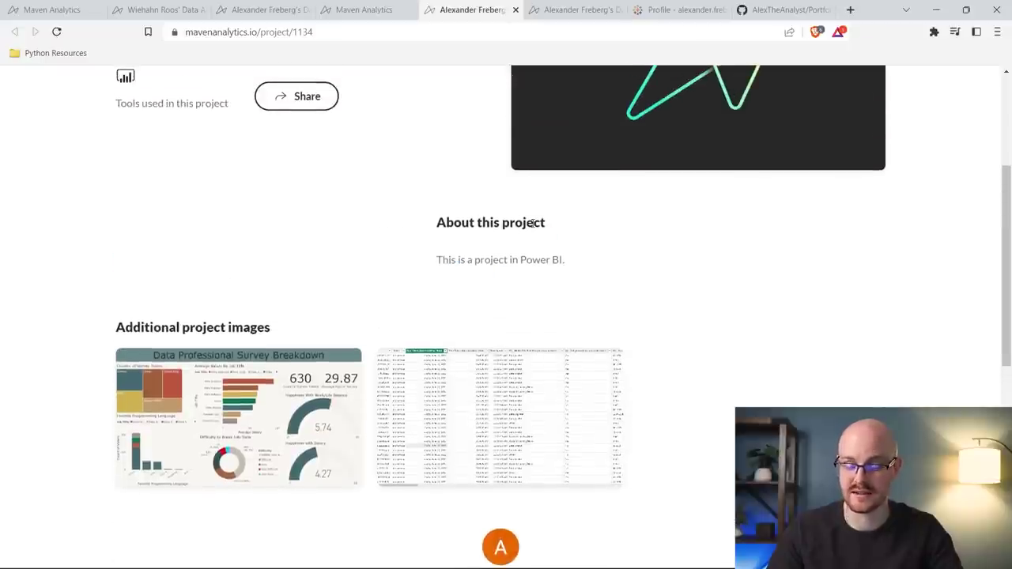
{"action": "scroll", "coordinate": [316, 190], "scroll_direction": "up", "scroll_amount": 2}
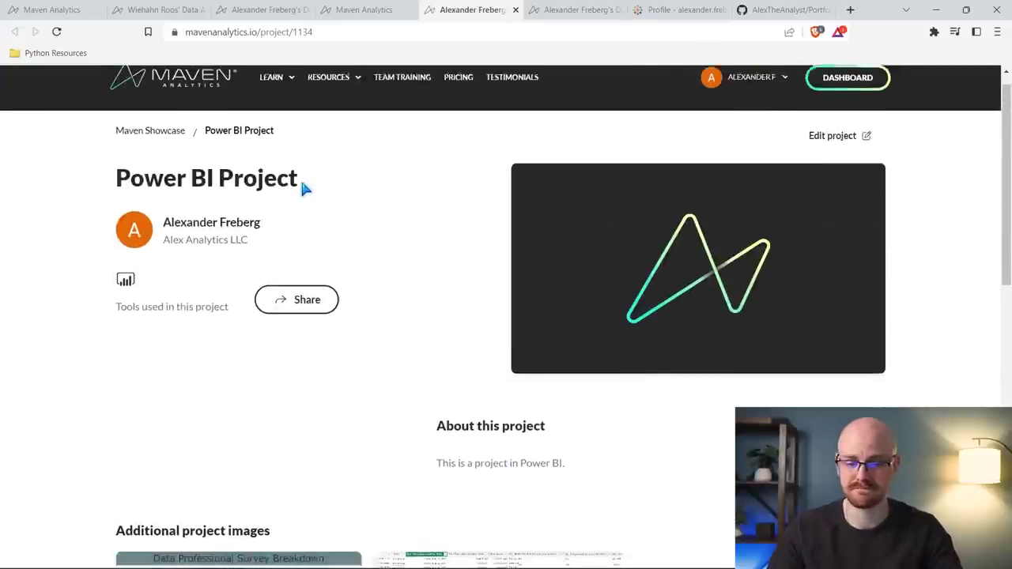
Open the author's public profile from the project page and check its projects section
{"action": "scroll", "coordinate": [306, 189], "scroll_direction": "up", "scroll_amount": 1}
{"action": "left_click", "coordinate": [198, 250]}
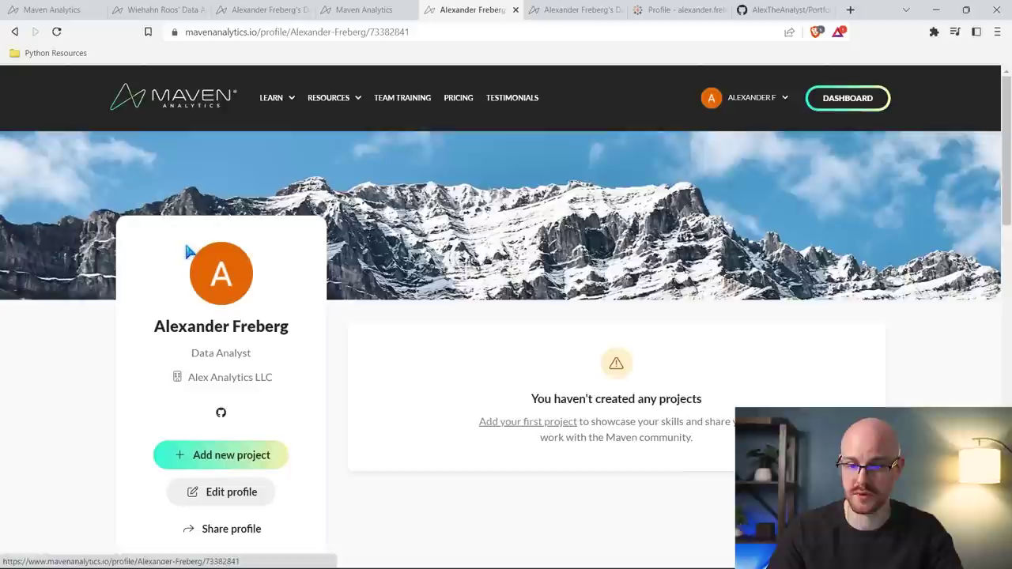
{"action": "scroll", "coordinate": [454, 301], "scroll_direction": "down", "scroll_amount": 1}
{"action": "scroll", "coordinate": [454, 301], "scroll_direction": "down", "scroll_amount": 1}
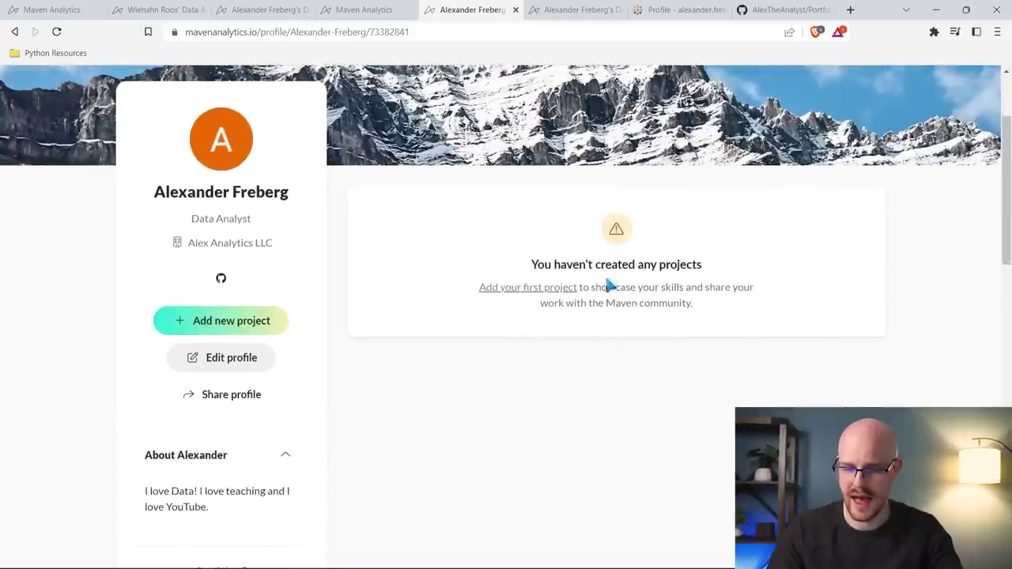
Go to the project portfolio list and open the draft Power BI Project for editing
{"action": "left_click", "coordinate": [261, 322]}
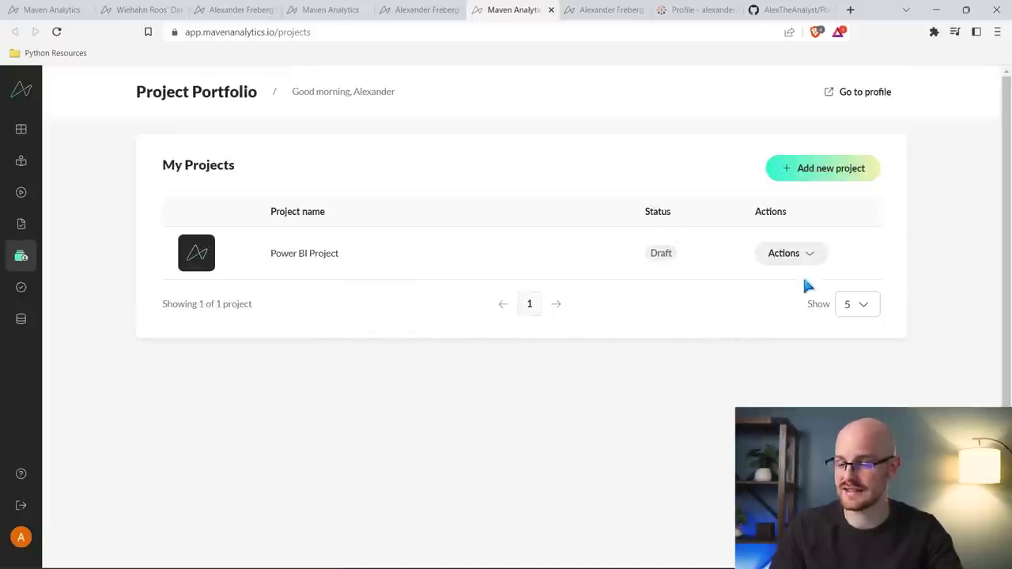
{"action": "left_click", "coordinate": [817, 254]}
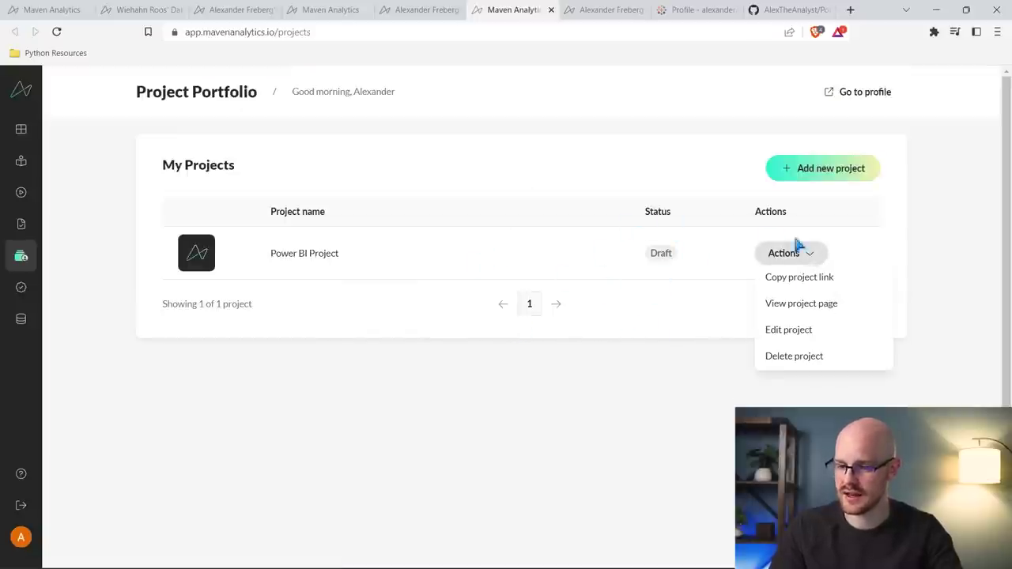
{"action": "left_click", "coordinate": [716, 252]}
{"action": "left_click", "coordinate": [802, 255]}
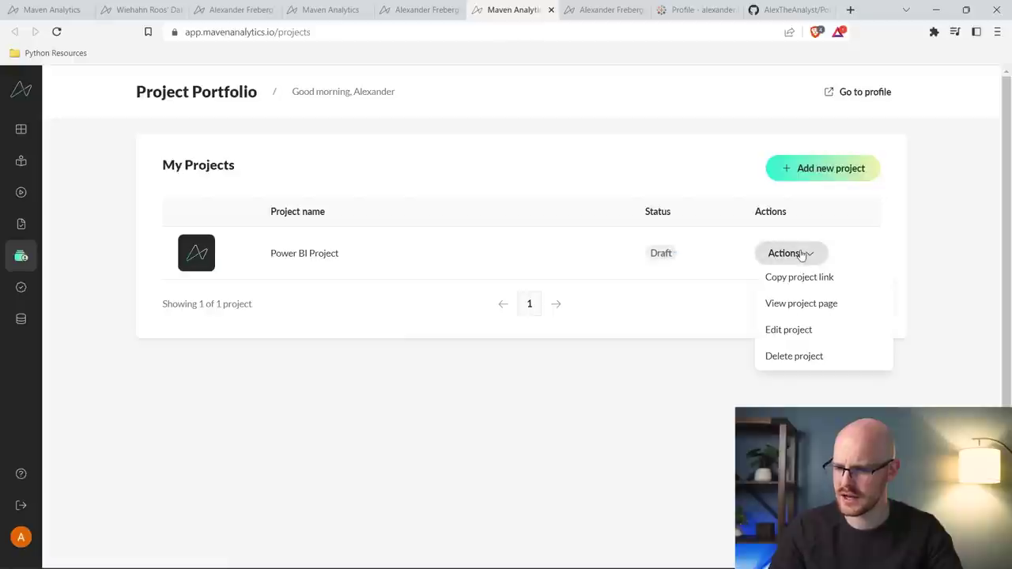
{"action": "left_click", "coordinate": [812, 334]}
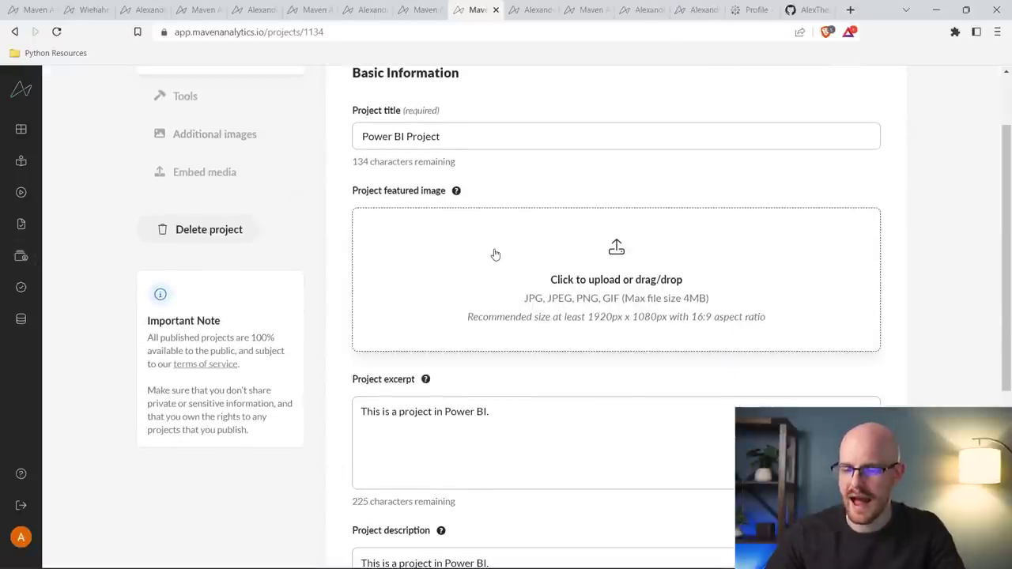
Upload the Power BI Dashboard picture from the Maven Pictures folder as the project's featured image
{"action": "left_click", "coordinate": [495, 254]}
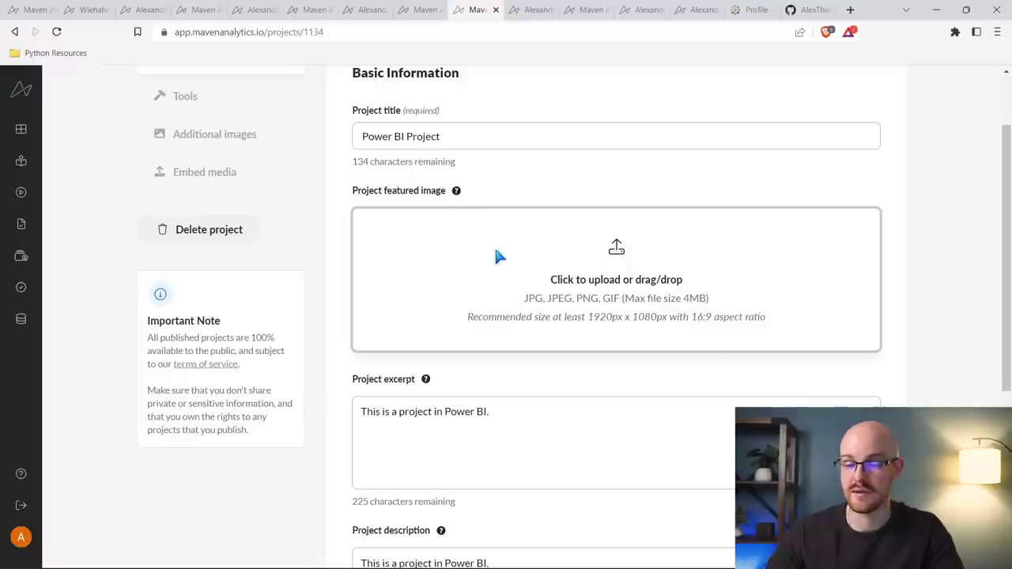
{"action": "left_click", "coordinate": [172, 150]}
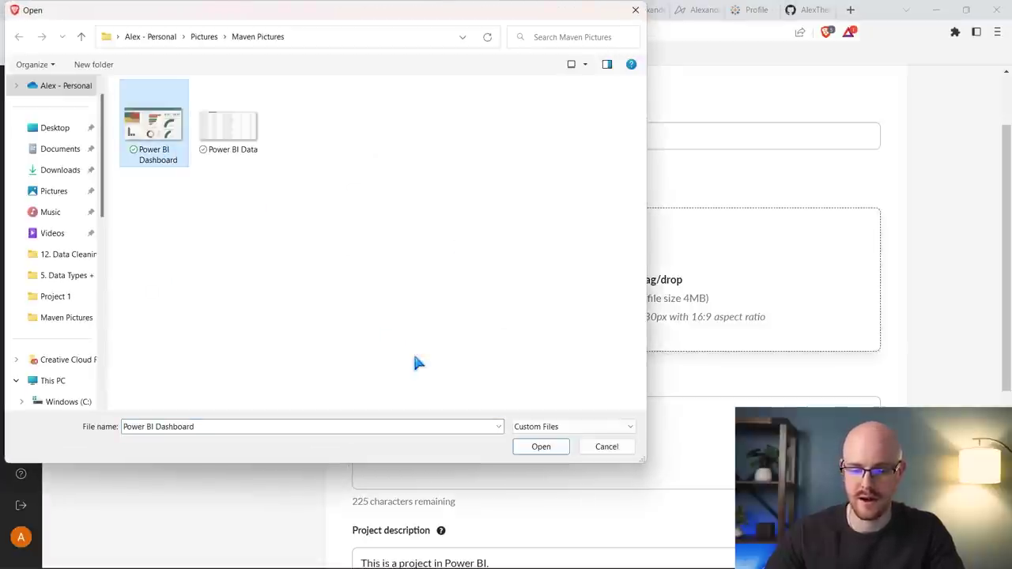
{"action": "left_click", "coordinate": [541, 447]}
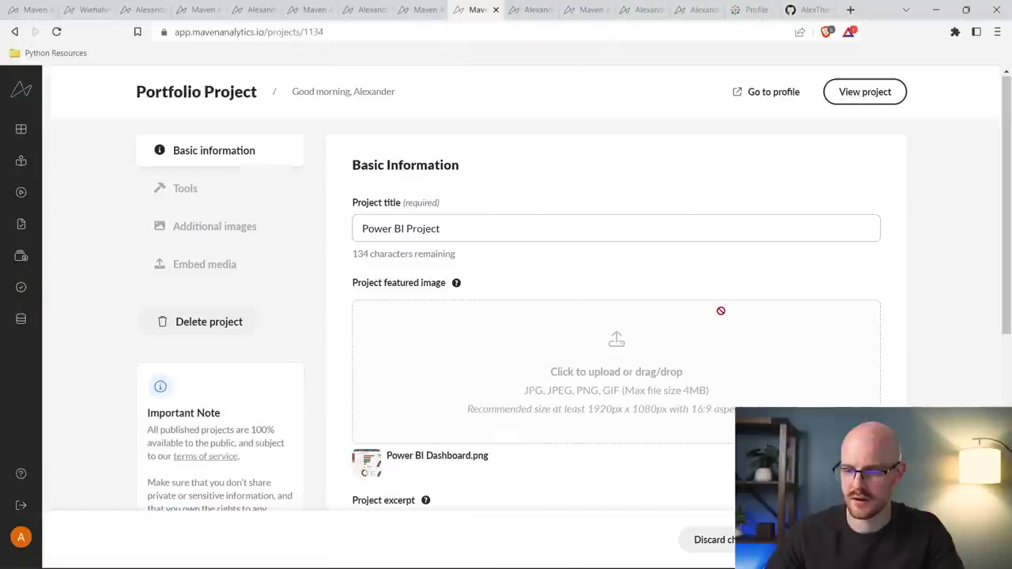